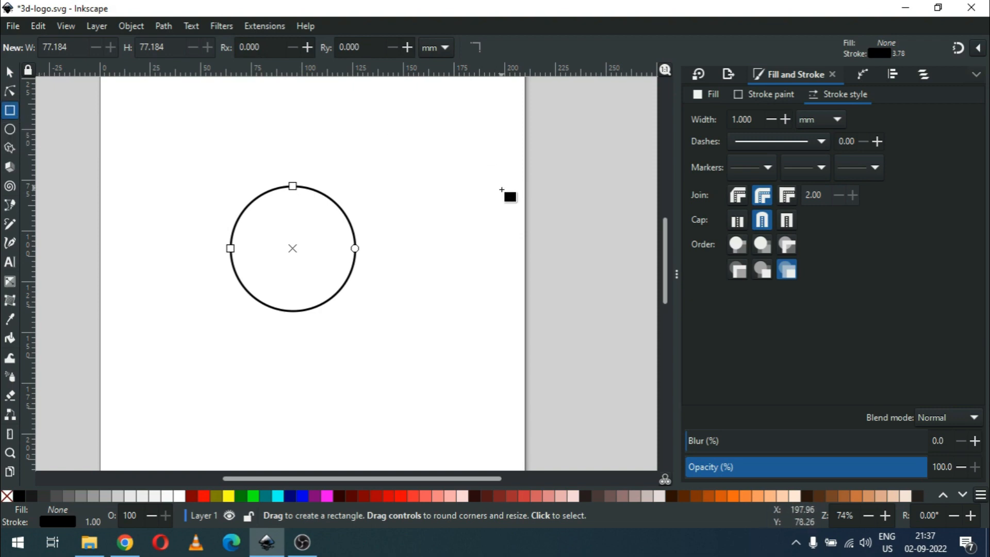
# Step: Draw a square about 42 mm wide to the right of the circle
pyautogui.moveTo(426, 241); pyautogui.dragTo(467, 286)
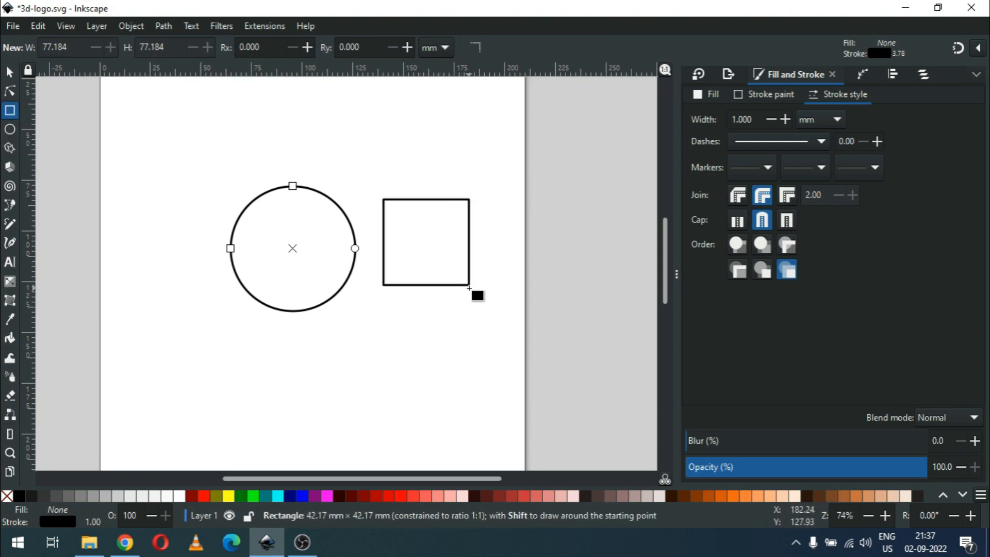
pyautogui.click(9, 72)
pyautogui.click(303, 149)
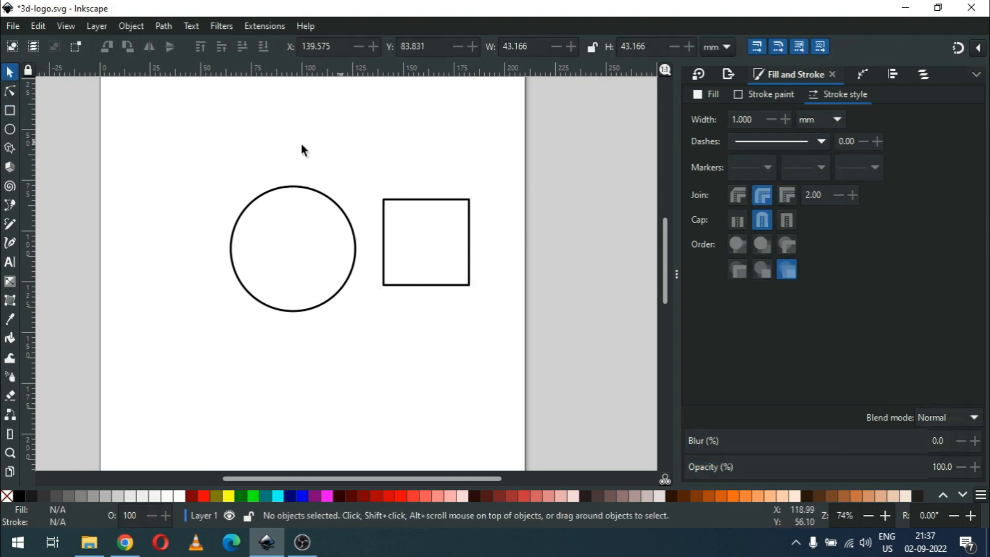
# Step: Convert both the circle and the square from objects to paths
pyautogui.moveTo(158, 138); pyautogui.dragTo(507, 345)
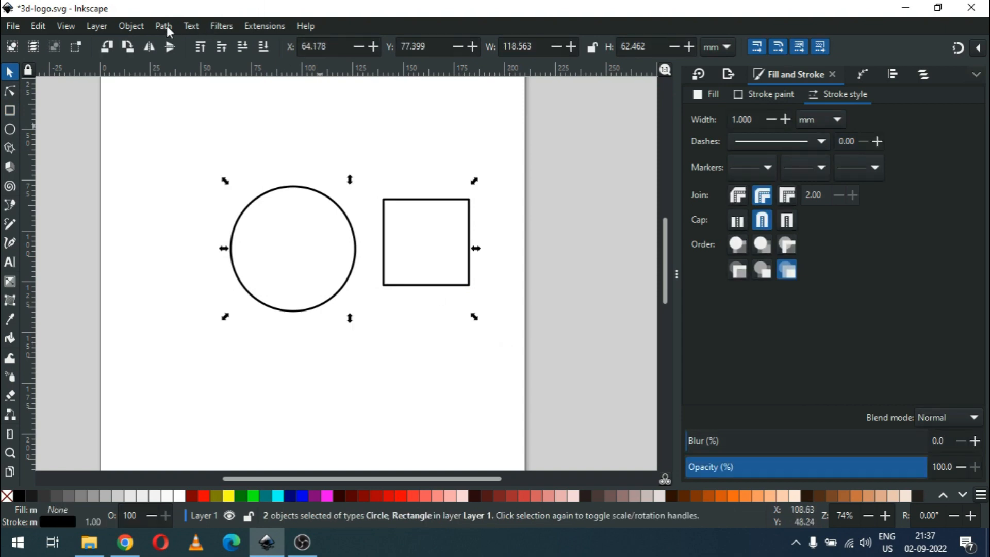
pyautogui.click(165, 26)
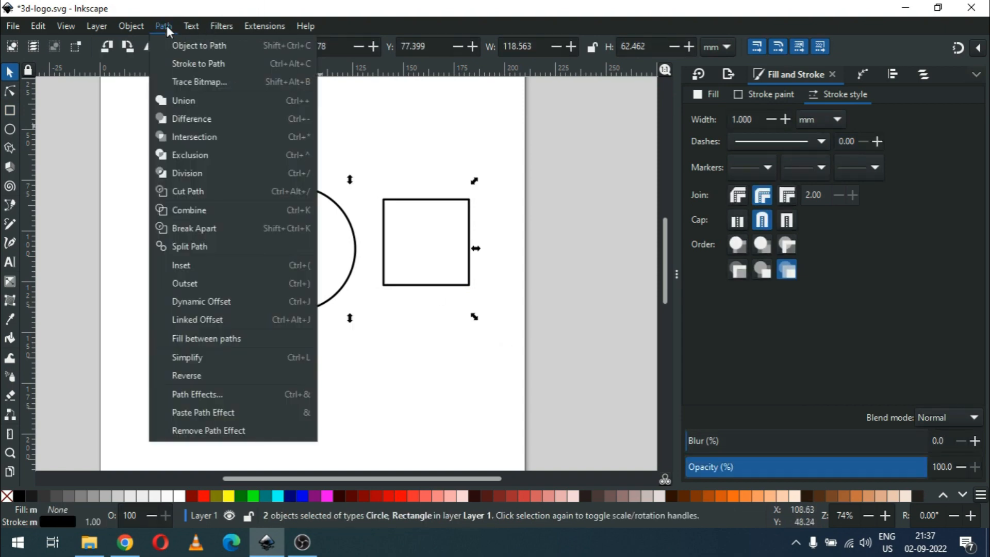
pyautogui.click(214, 47)
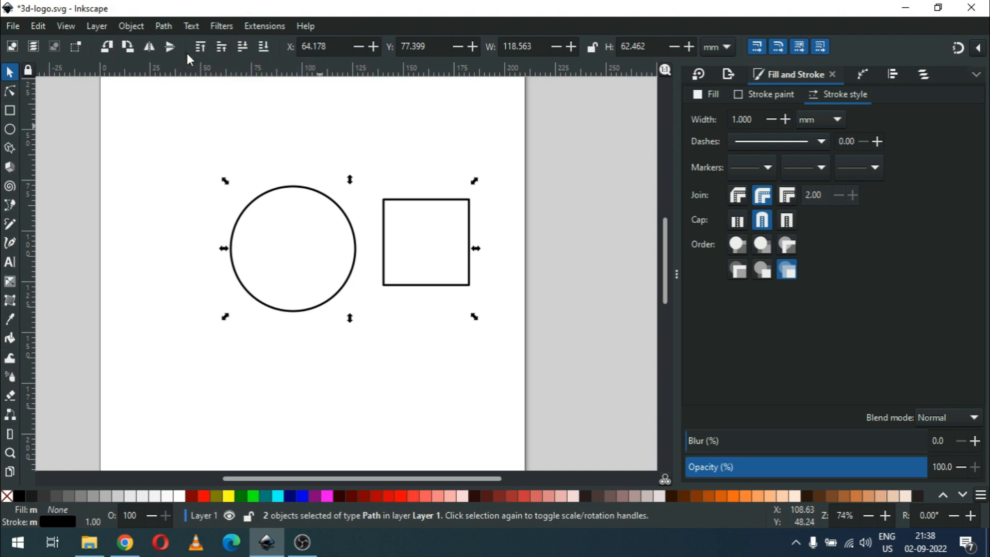
# Step: Break the circle's path at its bottom and right nodes
pyautogui.click(10, 91)
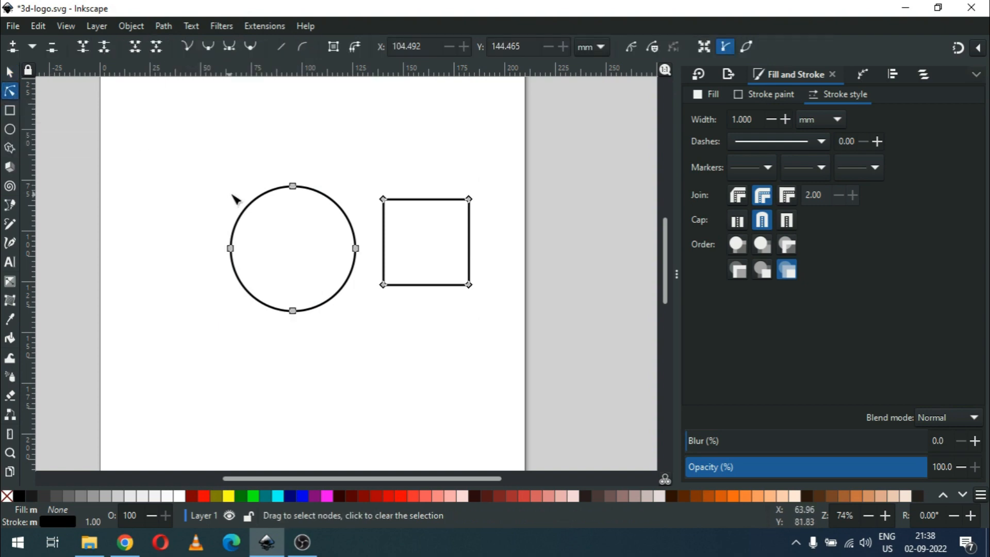
pyautogui.click(290, 307)
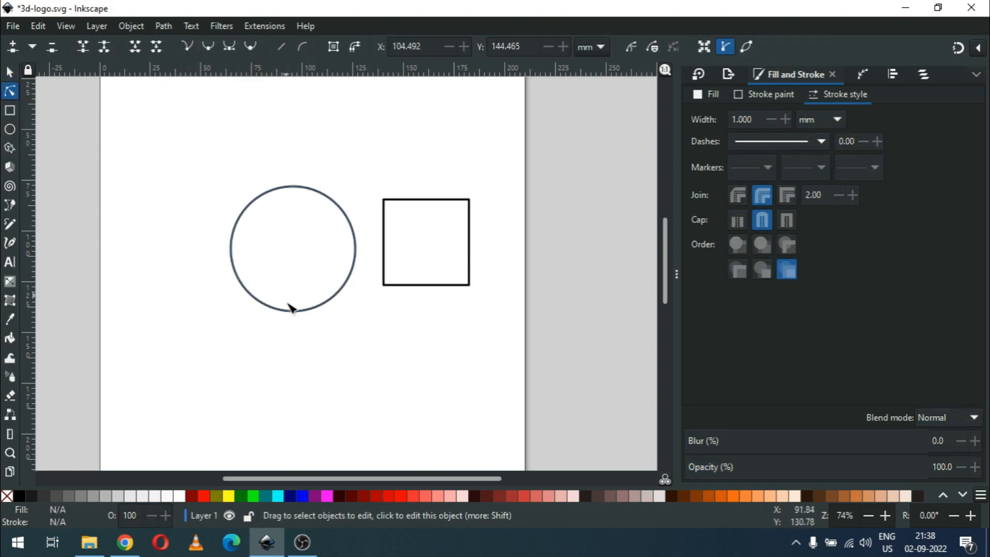
pyautogui.click(291, 310)
pyautogui.moveTo(281, 283); pyautogui.dragTo(317, 359)
pyautogui.moveTo(318, 241); pyautogui.dragTo(376, 259)
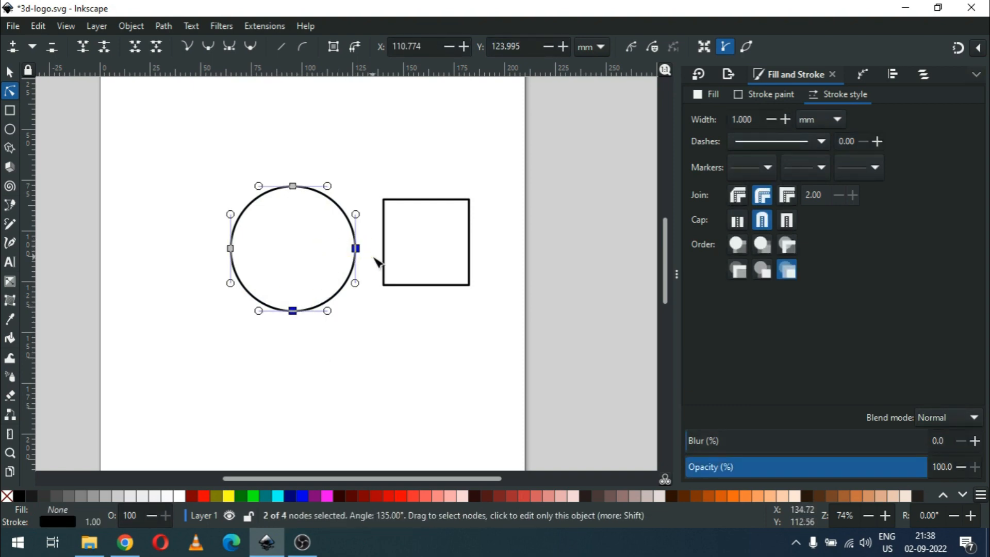
pyautogui.click(105, 52)
# Step: Break the circle apart into separate pieces and delete its lower-right quarter arc
pyautogui.click(15, 74)
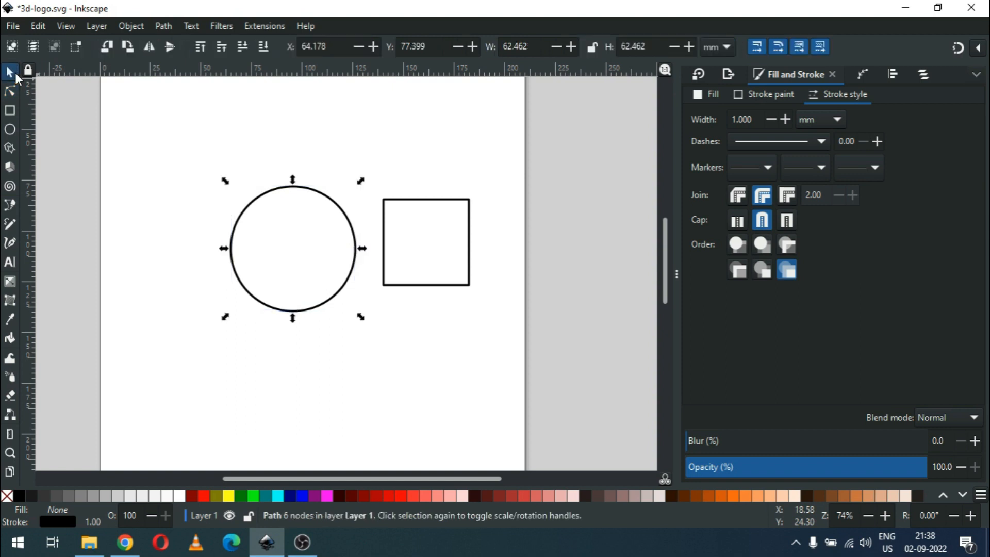
pyautogui.click(163, 25)
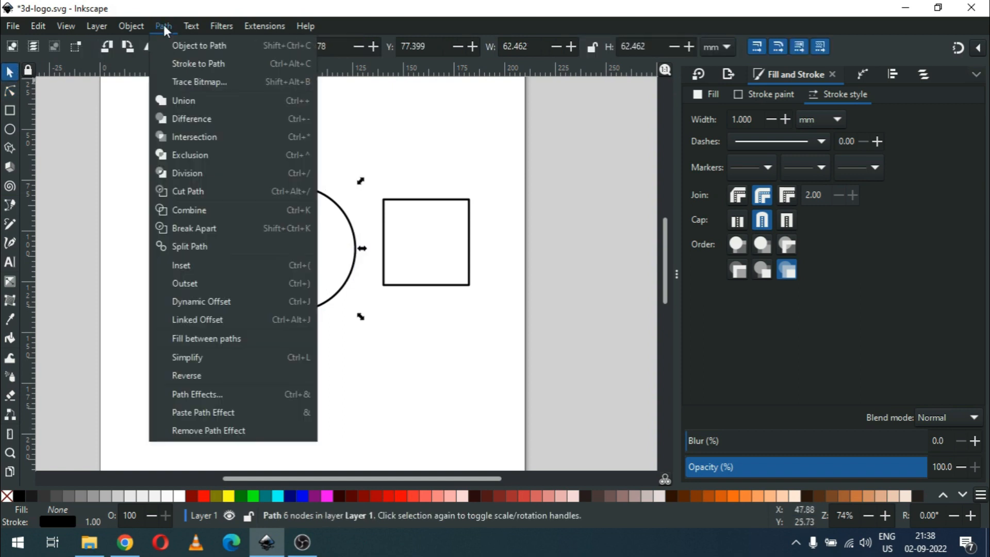
pyautogui.click(197, 233)
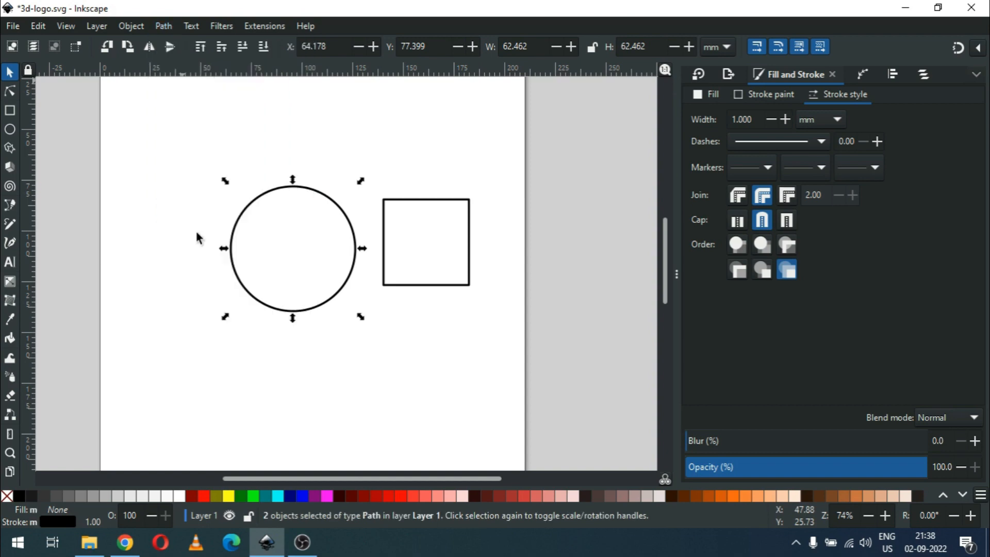
pyautogui.click(332, 326)
pyautogui.click(334, 295)
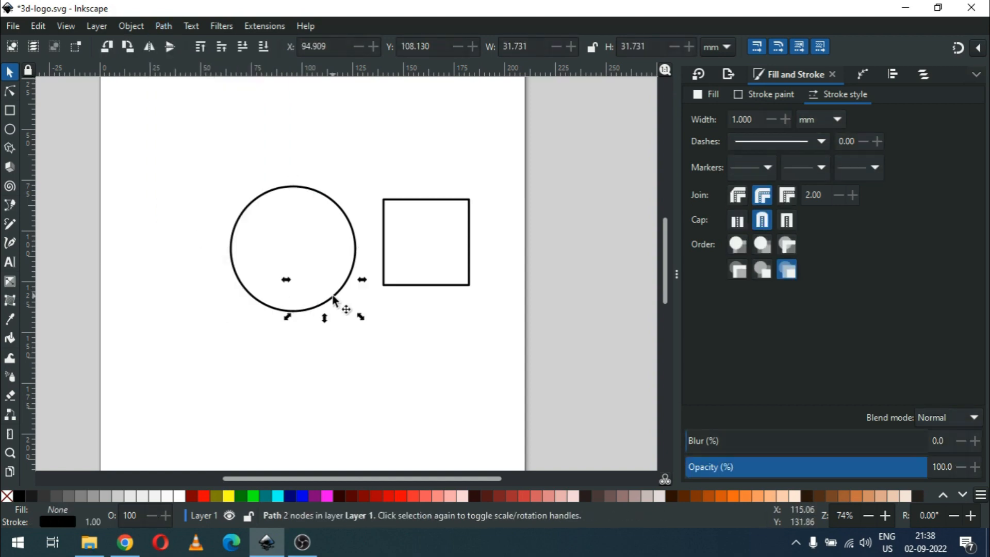
pyautogui.moveTo(335, 295); pyautogui.dragTo(236, 403)
pyautogui.press('Delete')
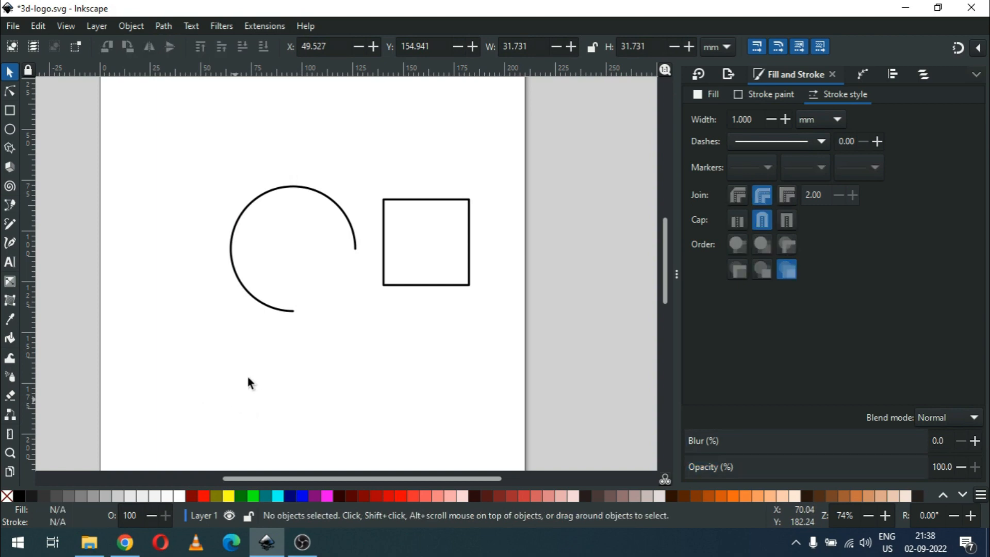
pyautogui.click(396, 285)
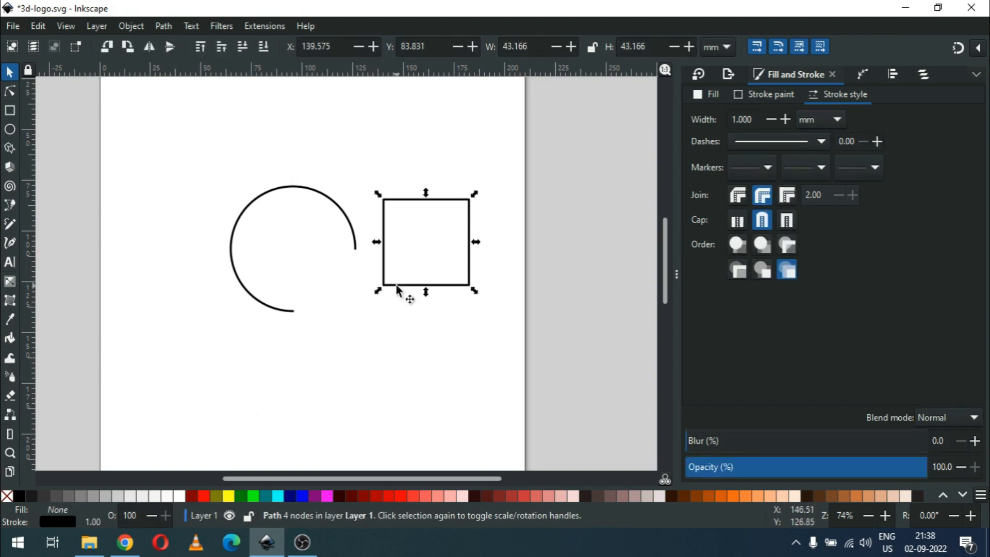
pyautogui.click(9, 92)
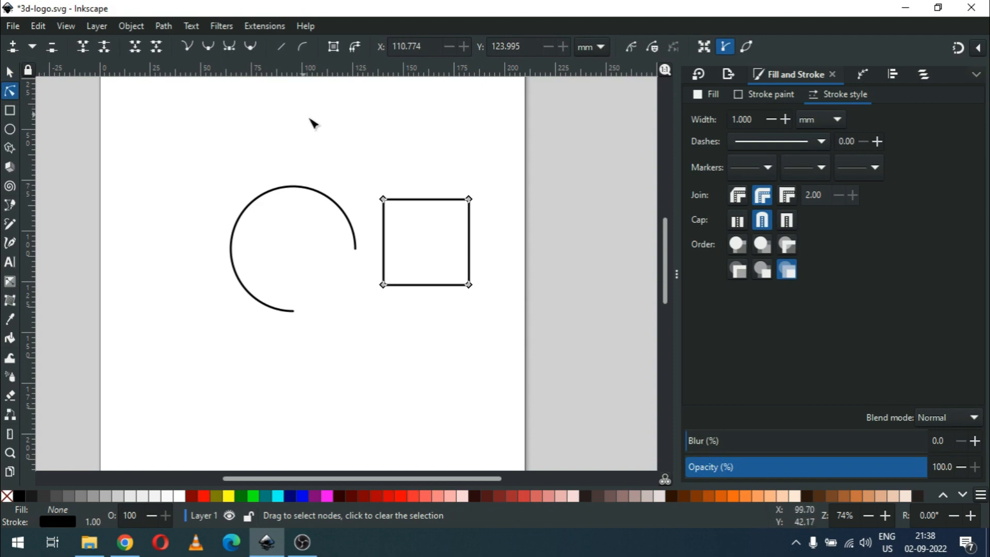
pyautogui.moveTo(446, 169); pyautogui.dragTo(499, 227)
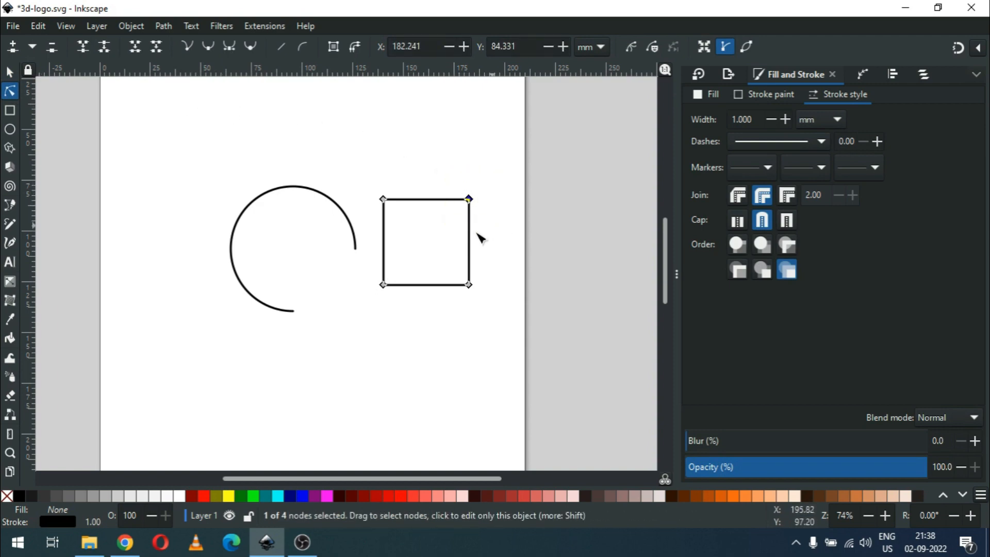
pyautogui.moveTo(361, 271); pyautogui.dragTo(408, 313)
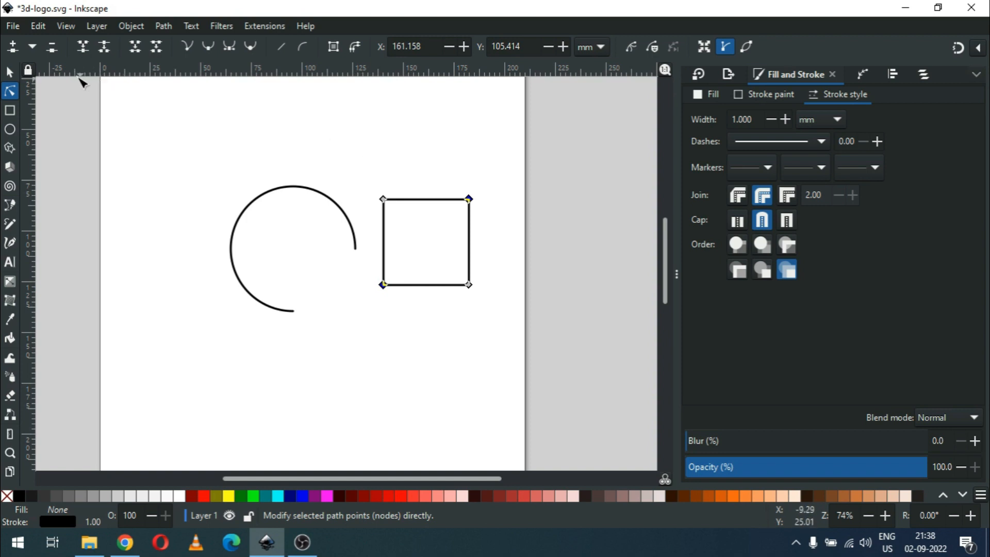
pyautogui.click(9, 74)
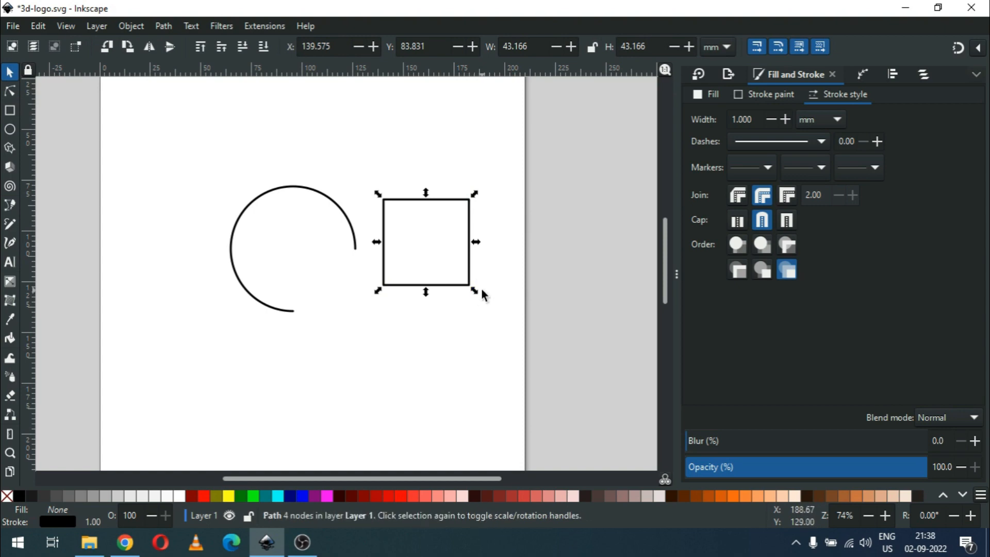
# Step: Scale the square down to about 20 mm near the arc's open end and set its stroke width to 1 mm
pyautogui.moveTo(474, 291)
pyautogui.mouseDown()
pyautogui.moveTo(460, 277)
pyautogui.moveTo(420, 292)
pyautogui.moveTo(423, 305)
pyautogui.mouseUp()
pyautogui.doubleClick(760, 123)
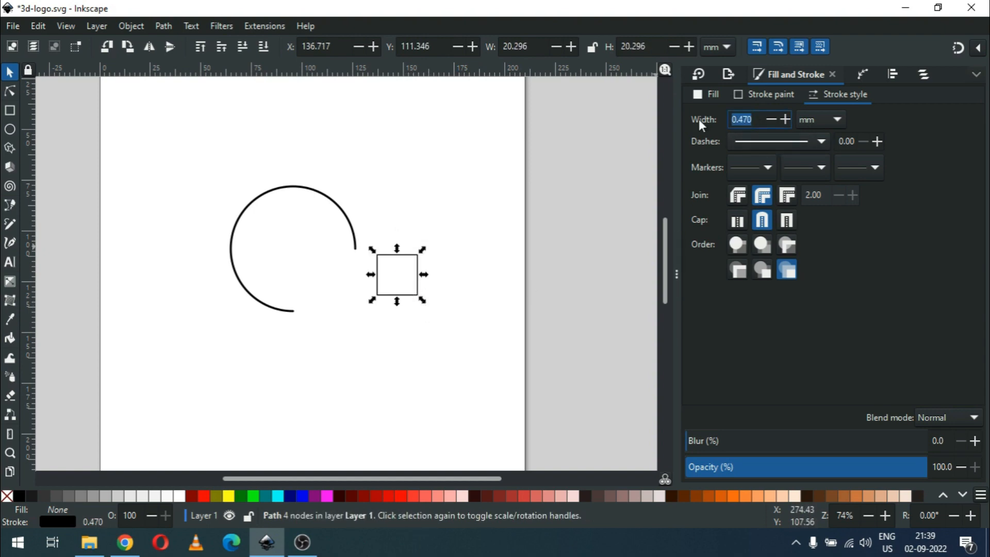
pyautogui.write('1')
pyautogui.press('Return')
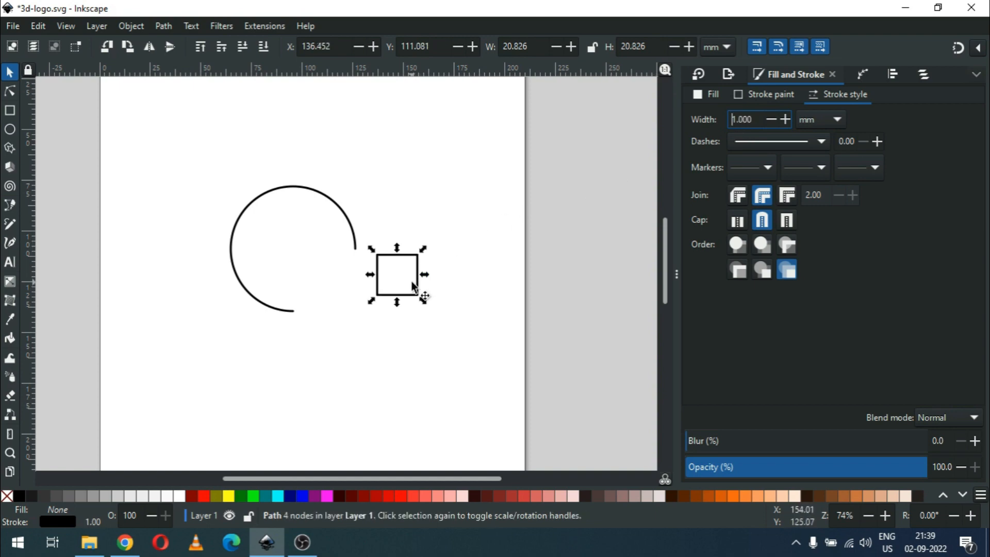
# Step: Break the small square's path at its top-right and bottom-left nodes
pyautogui.click(9, 91)
pyautogui.moveTo(397, 236); pyautogui.dragTo(450, 273)
pyautogui.moveTo(353, 284); pyautogui.dragTo(398, 312)
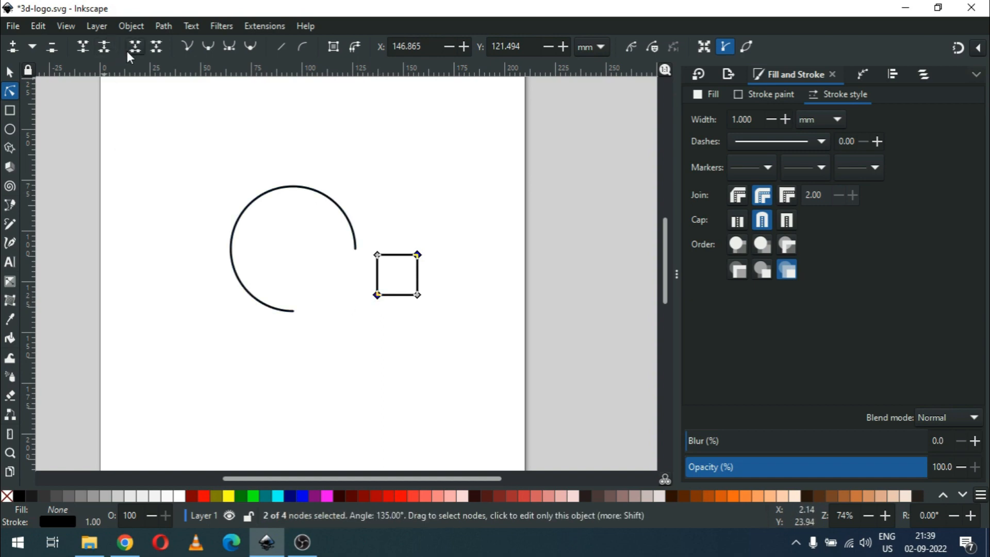
pyautogui.click(104, 50)
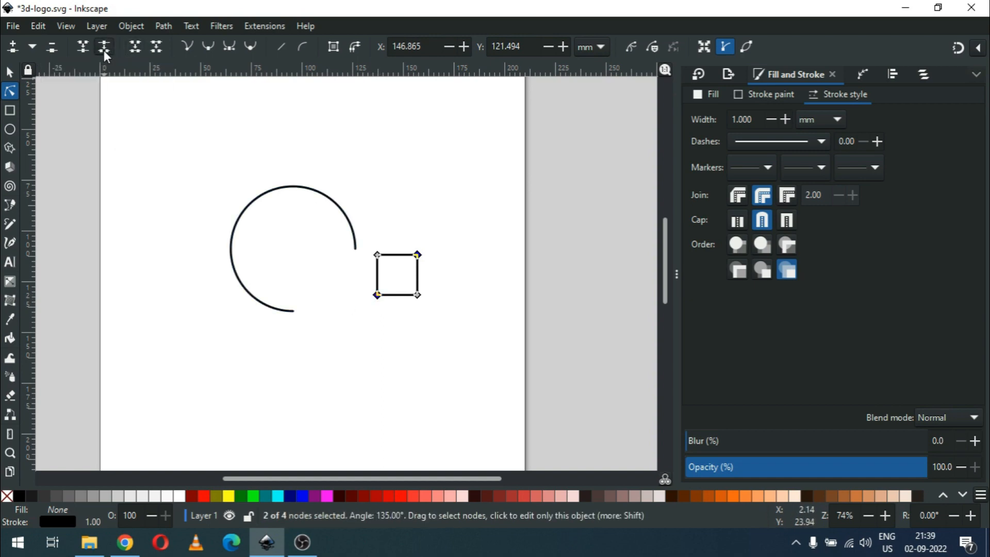
# Step: Break the square apart and delete its upper-left corner piece, keeping the lower-right corner
pyautogui.click(9, 72)
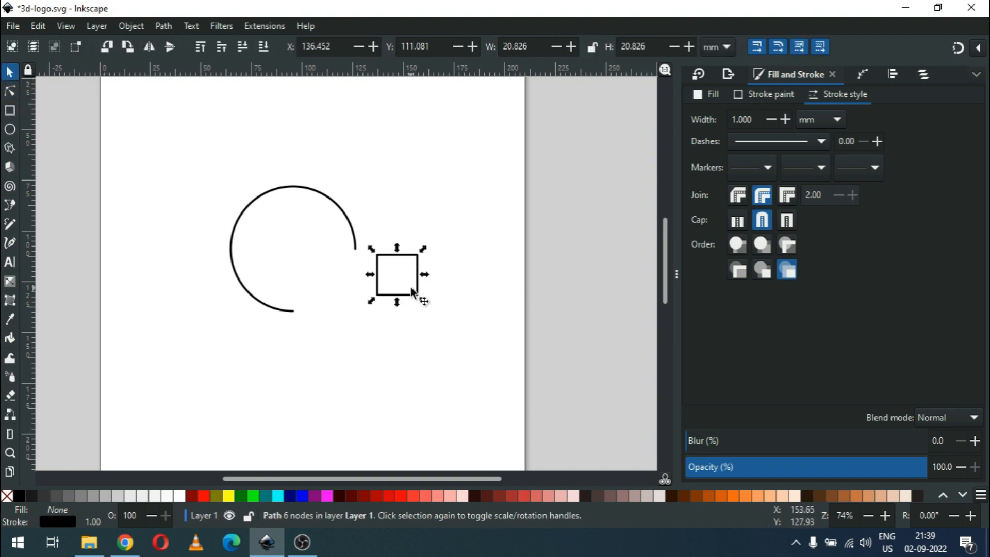
pyautogui.click(163, 26)
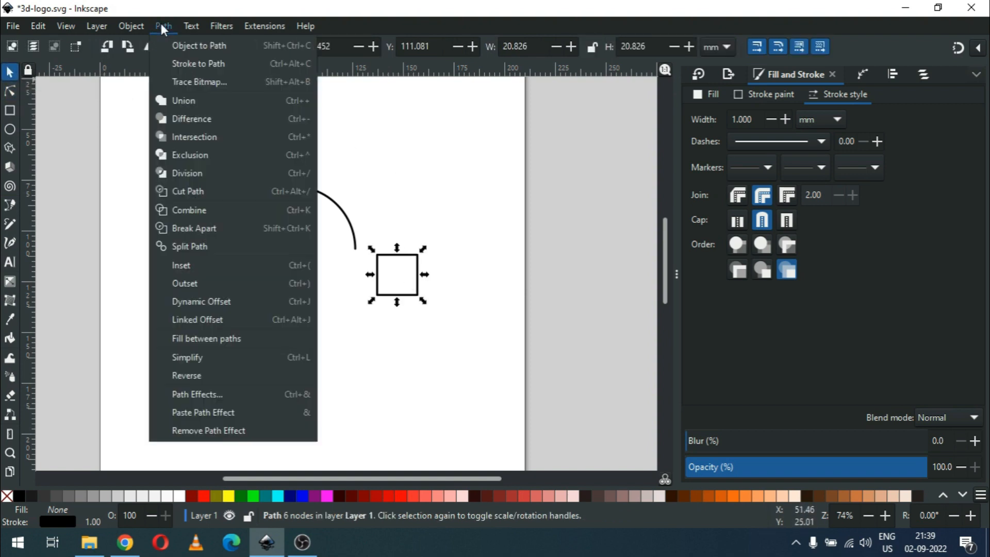
pyautogui.click(201, 228)
pyautogui.click(414, 216)
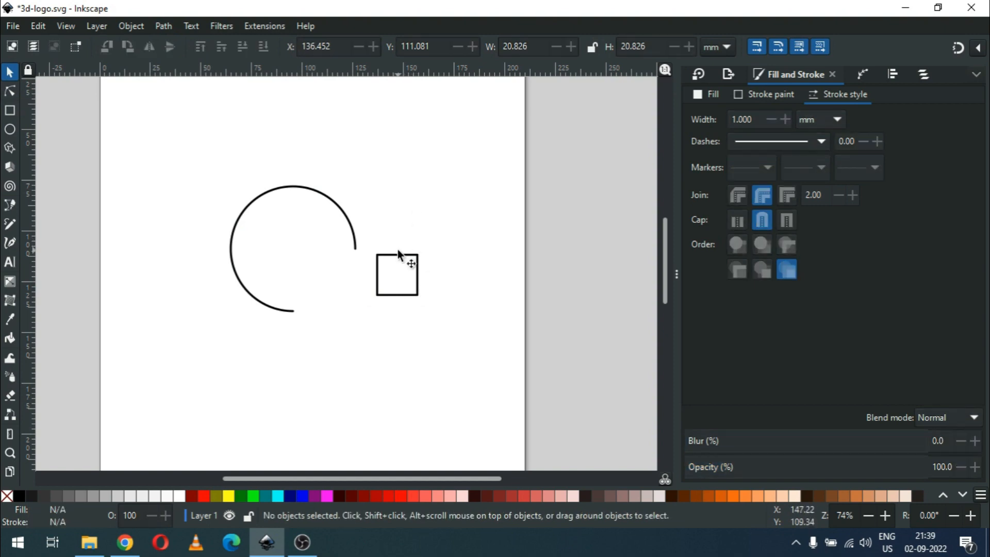
pyautogui.moveTo(394, 254); pyautogui.dragTo(395, 178)
pyautogui.press('Delete')
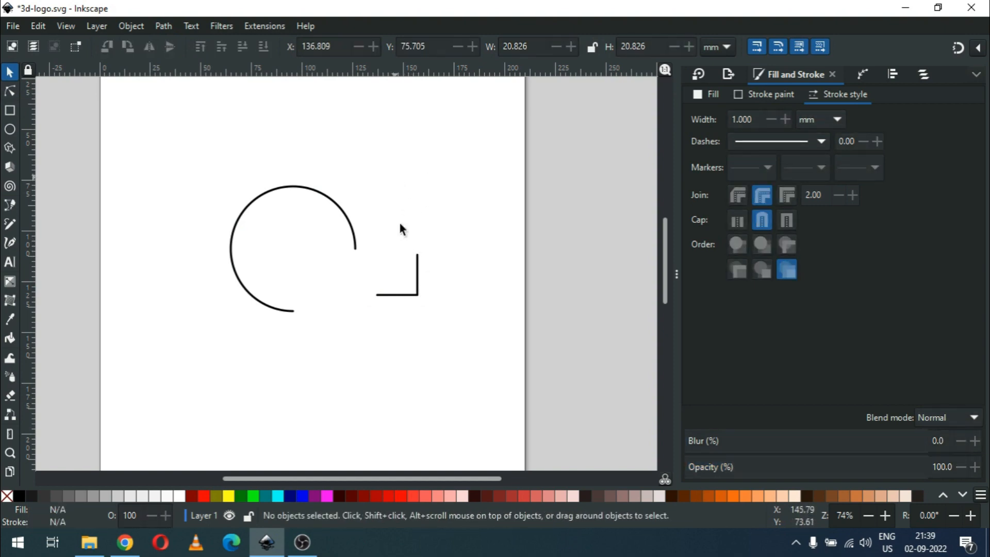
# Step: Align the corner piece's bottom and right edges to those of the arc, relative to the last selected object
pyautogui.click(417, 298)
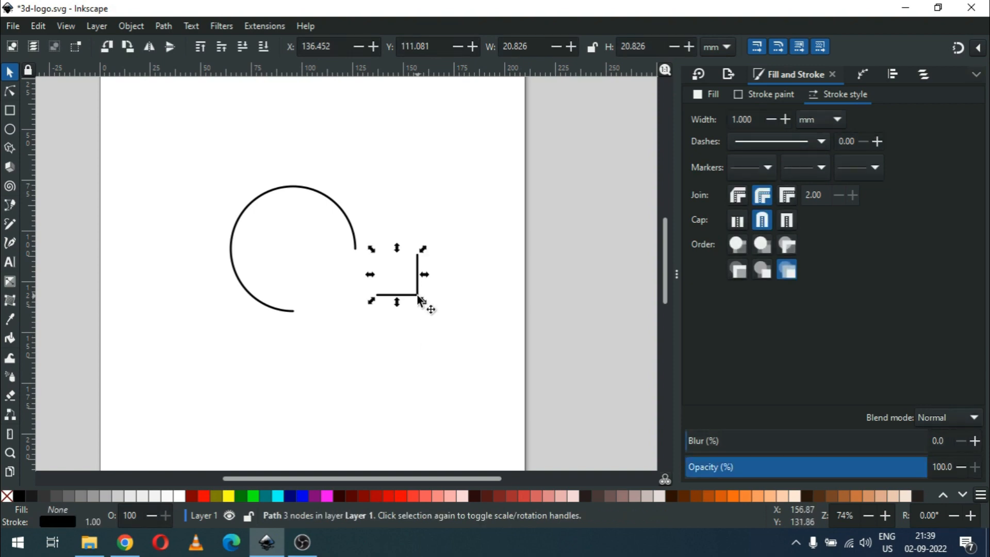
pyautogui.keyDown('shift'); pyautogui.click(350, 225); pyautogui.keyUp('shift')
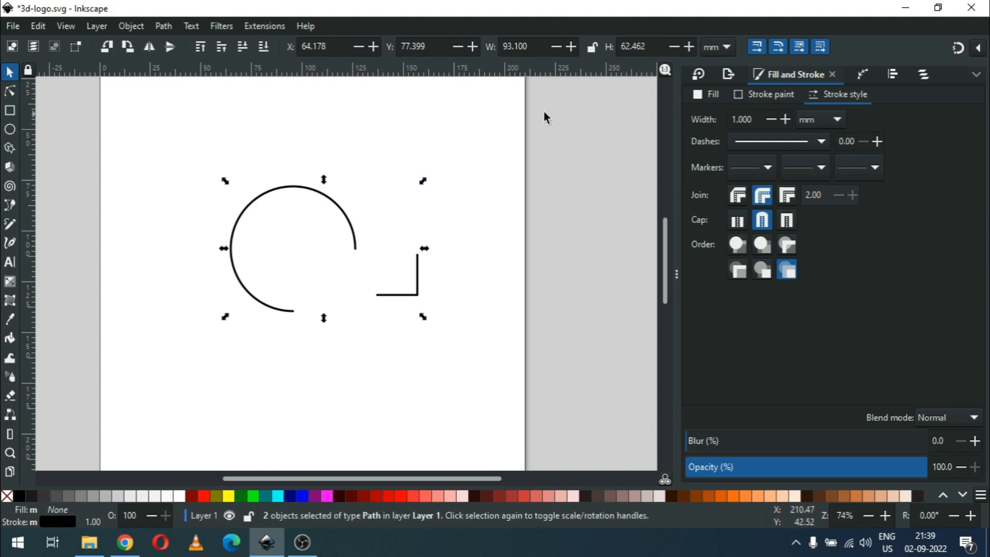
pyautogui.click(884, 74)
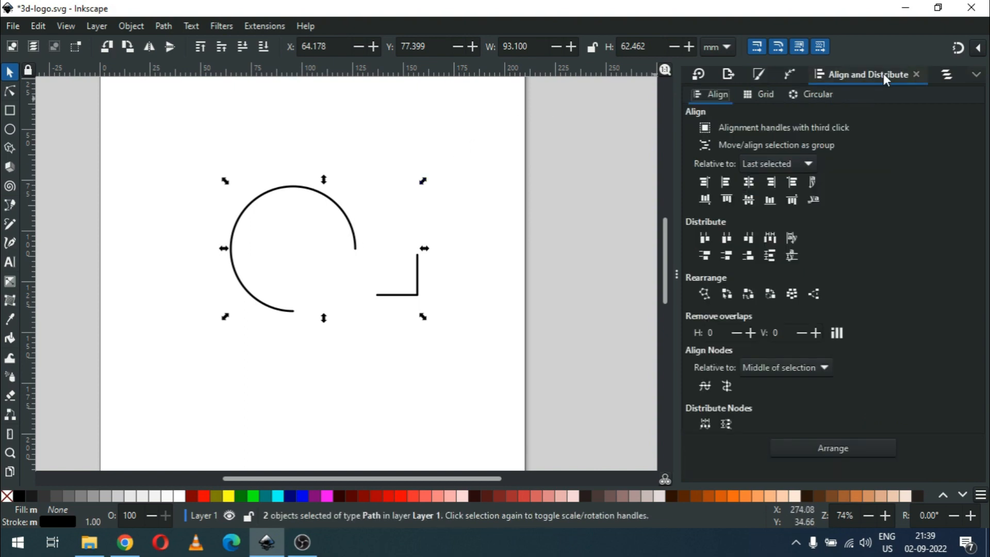
pyautogui.click(771, 200)
pyautogui.click(772, 183)
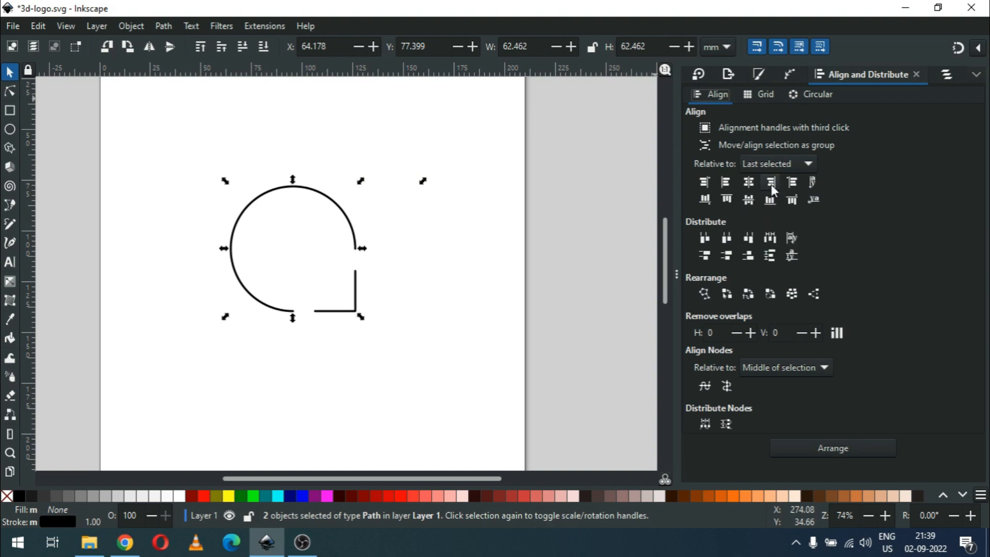
pyautogui.click(404, 264)
# Step: Combine the open arc and the corner piece into a single path
pyautogui.moveTo(202, 164); pyautogui.dragTo(391, 350)
pyautogui.click(164, 26)
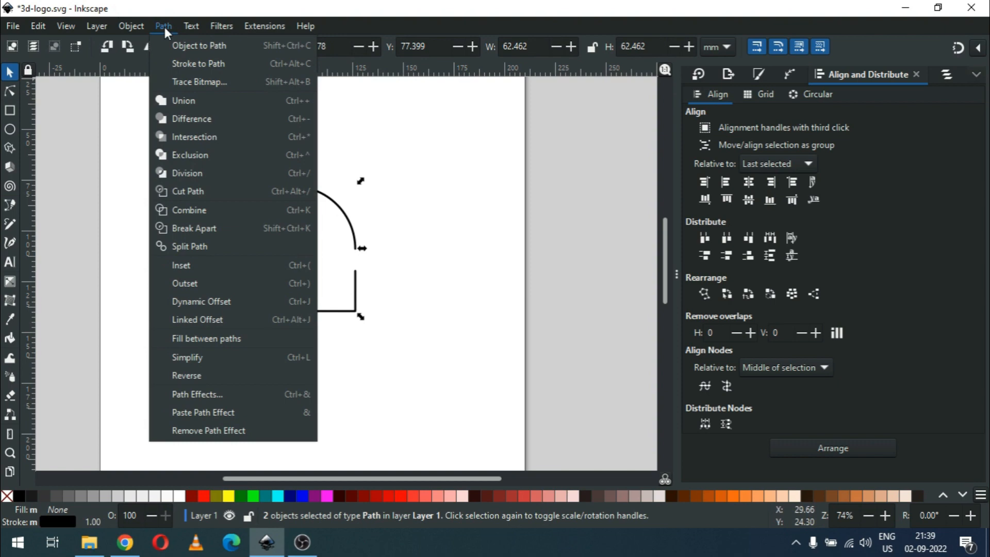
pyautogui.click(218, 210)
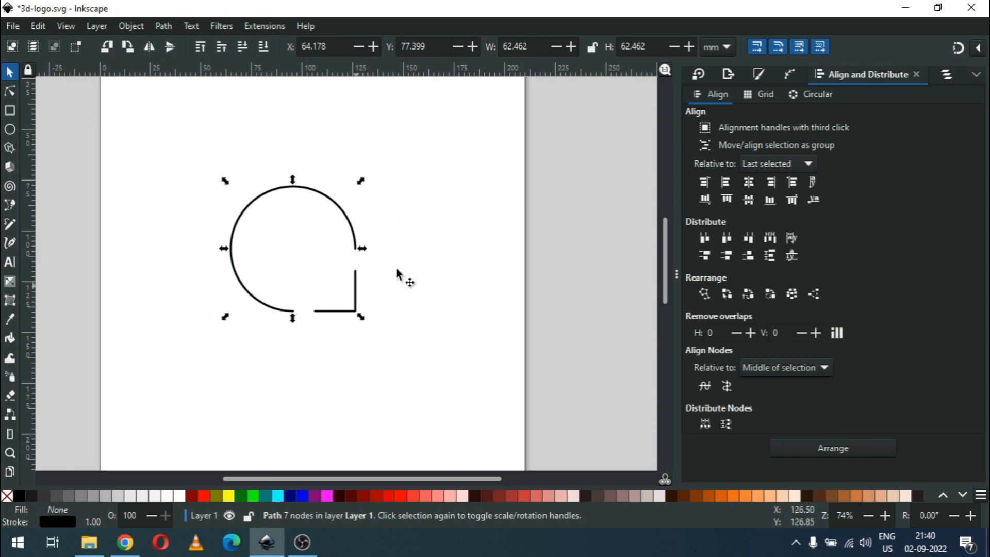
# Step: Enable snapping and switch to node editing on the combined path
pyautogui.click(978, 49)
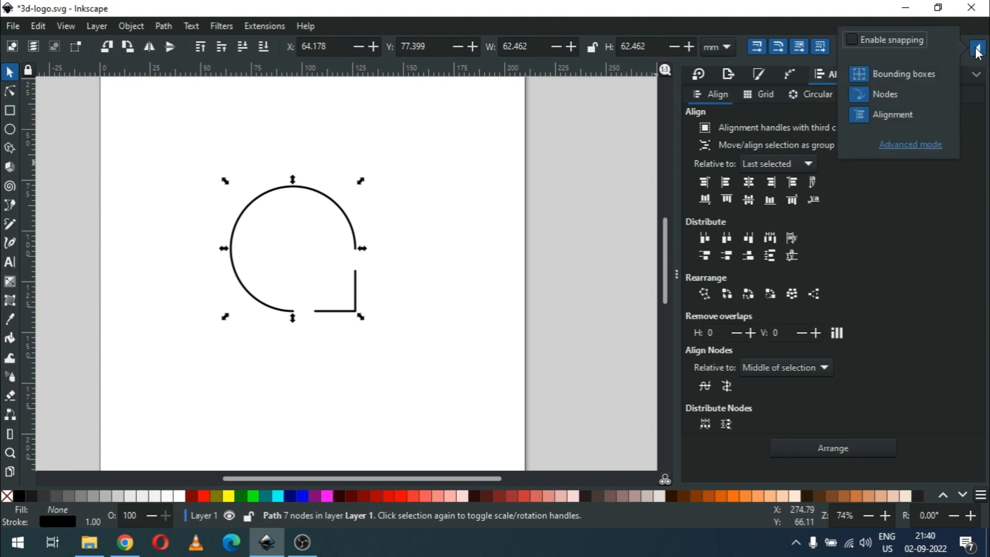
pyautogui.click(859, 39)
pyautogui.click(429, 174)
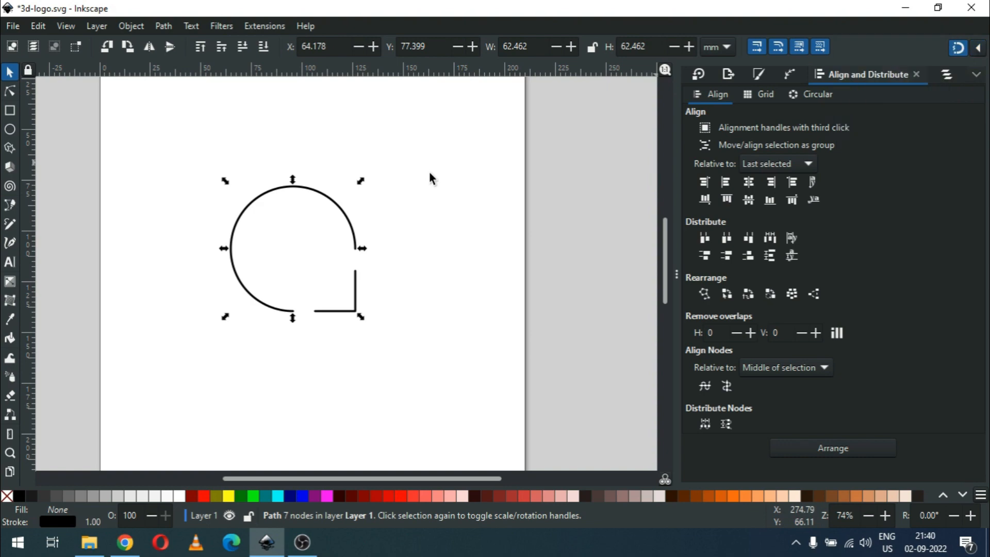
pyautogui.click(10, 91)
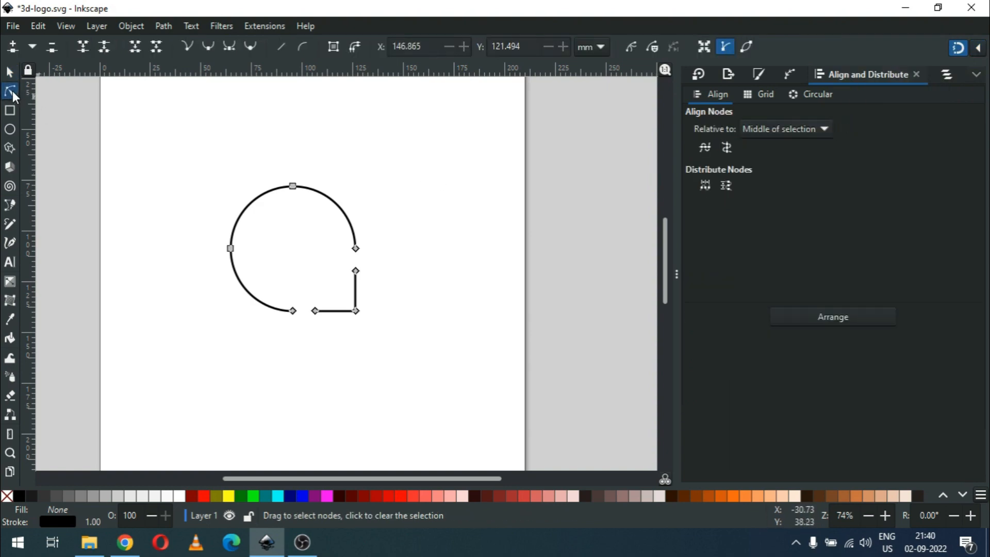
# Step: Move the corner piece's two end nodes onto the arc's open ends, extending both straight sides to meet the curve
pyautogui.click(356, 272)
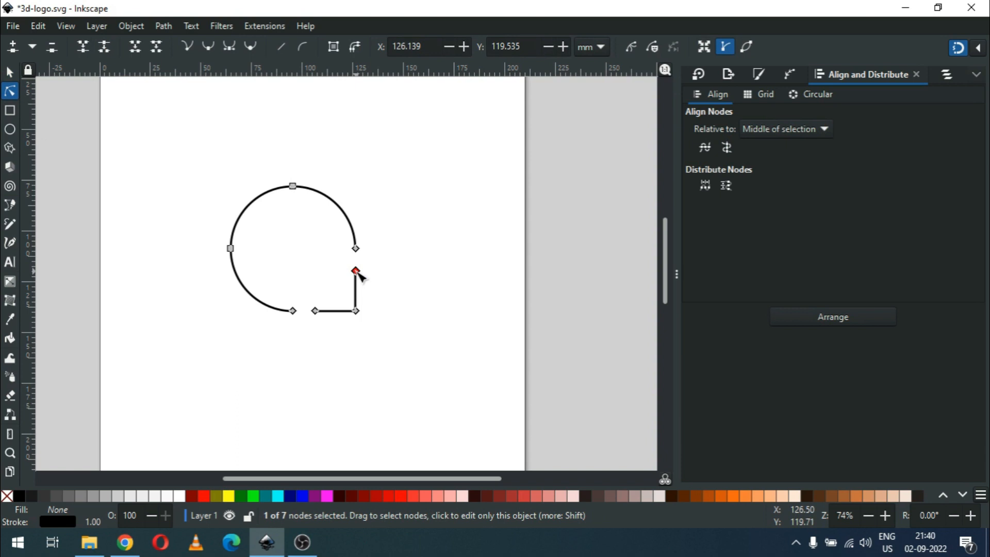
pyautogui.moveTo(358, 272); pyautogui.dragTo(360, 253)
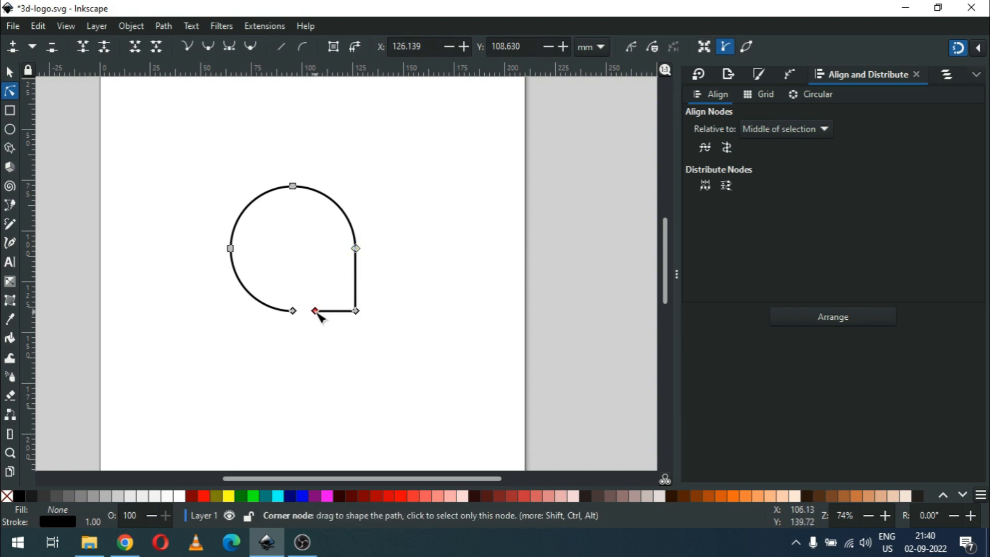
pyautogui.moveTo(317, 313); pyautogui.dragTo(308, 319)
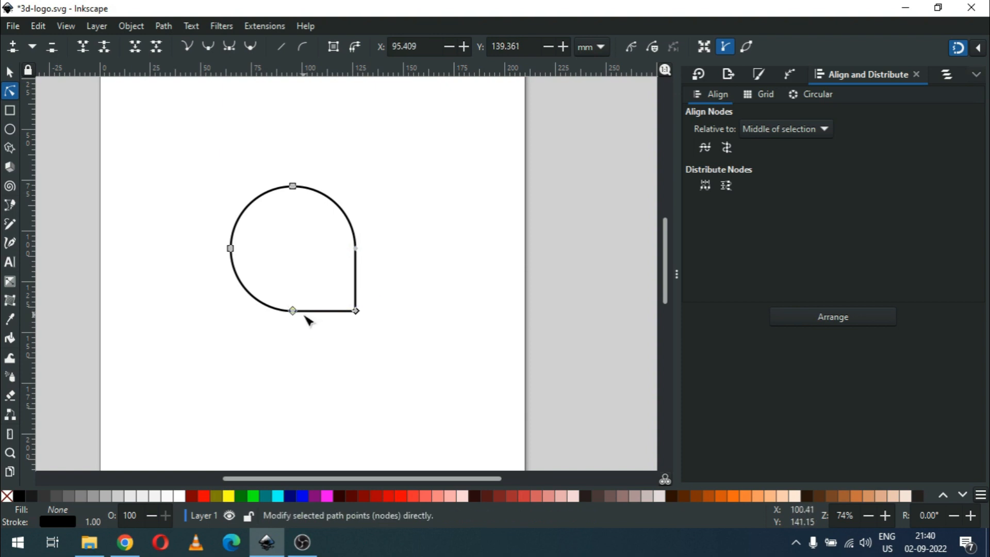
# Step: Join the overlapping end nodes at both places where the arc meets the straight sides
pyautogui.moveTo(267, 266); pyautogui.dragTo(313, 354)
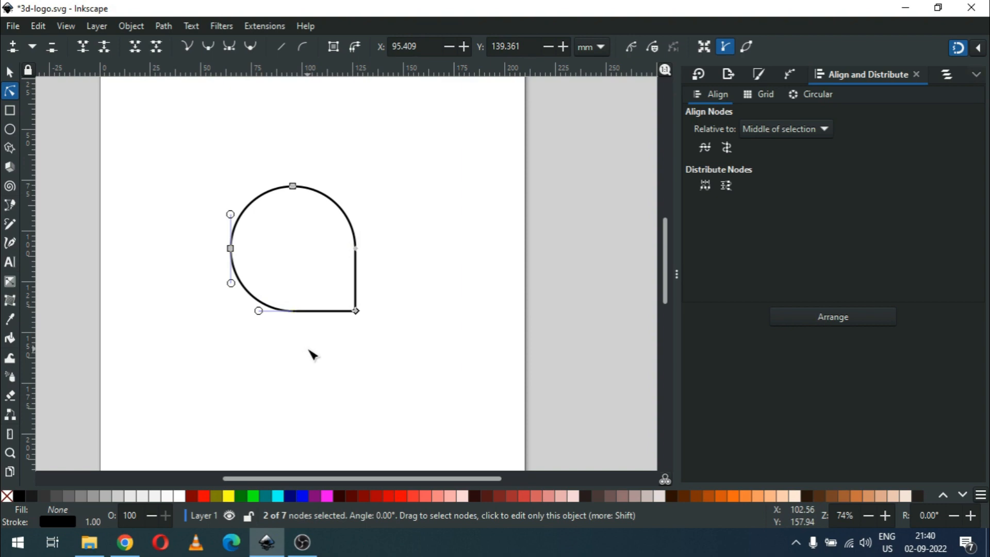
pyautogui.click(85, 51)
pyautogui.moveTo(349, 244); pyautogui.dragTo(409, 268)
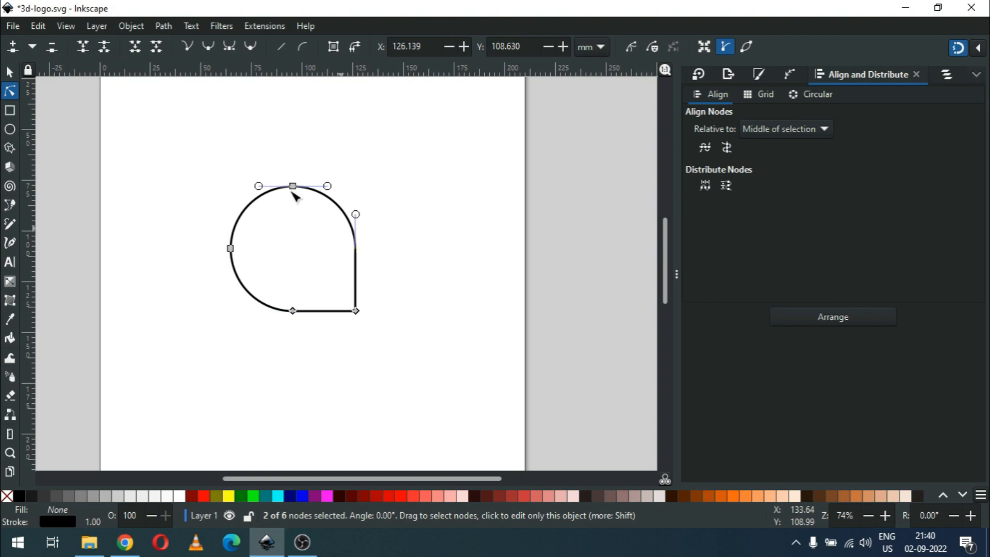
pyautogui.click(80, 48)
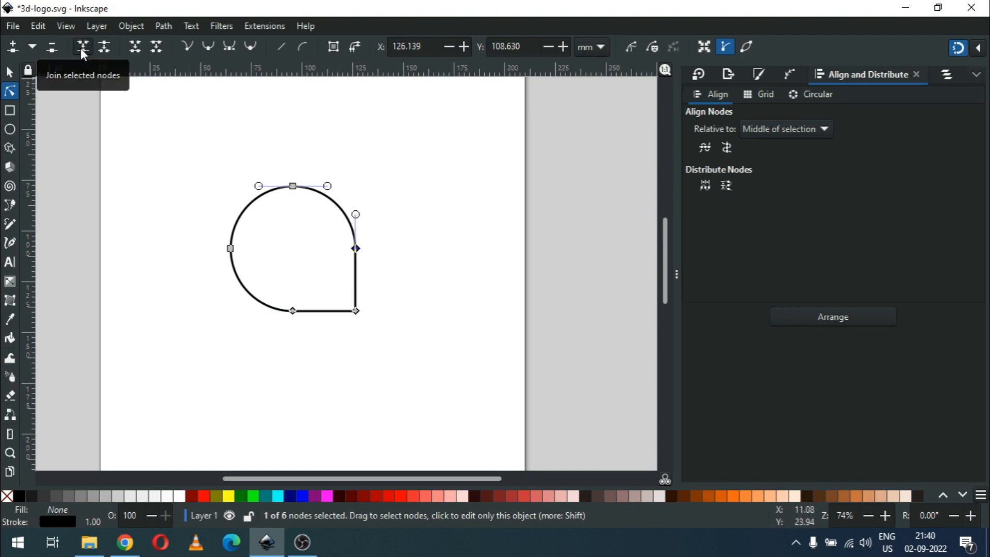
# Step: Fill the closed teardrop outline with olive and remove its stroke
pyautogui.click(10, 72)
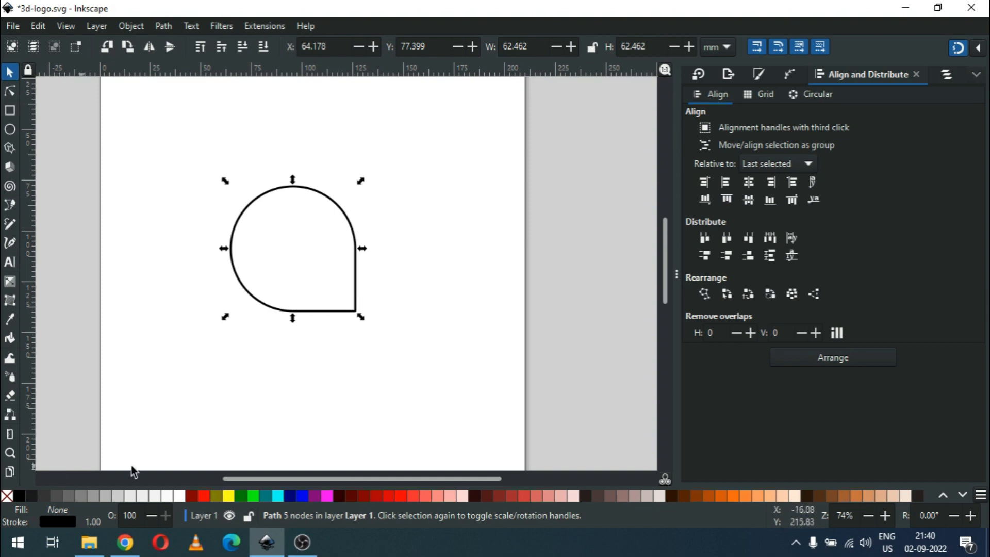
pyautogui.click(221, 496)
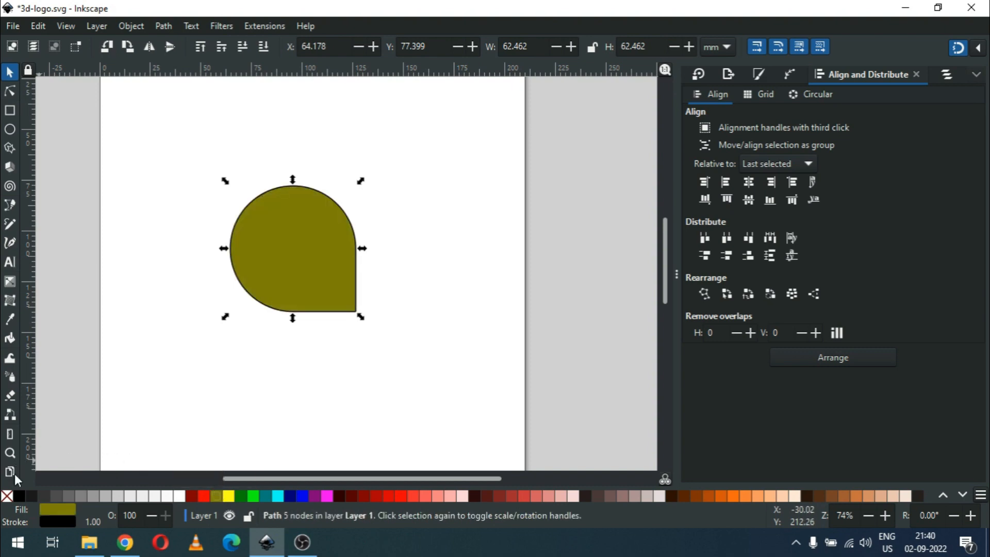
pyautogui.click(762, 72)
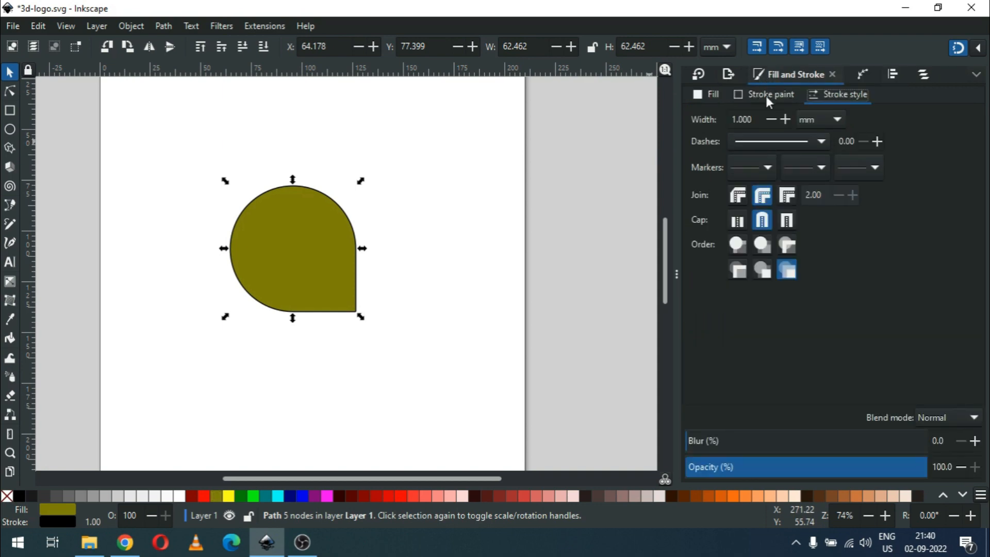
pyautogui.click(769, 95)
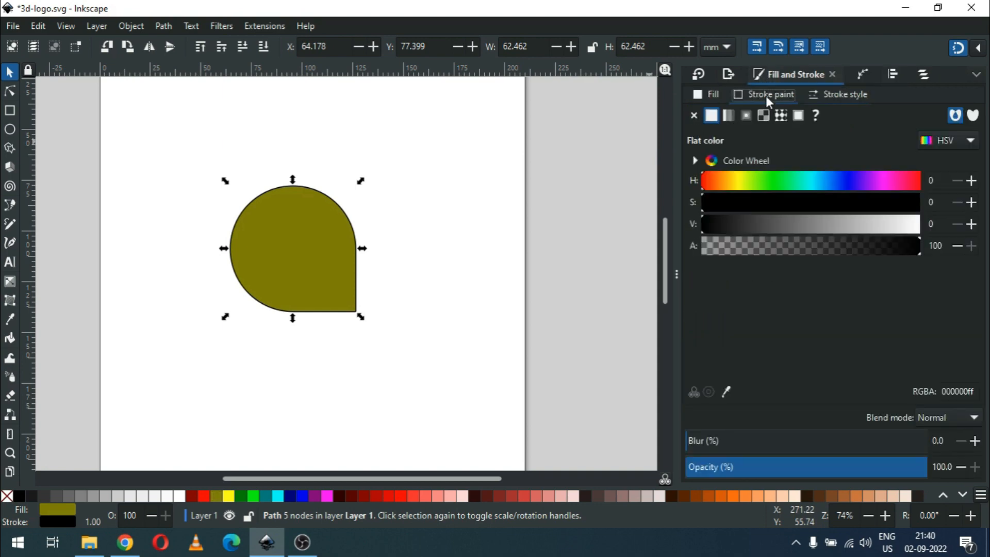
pyautogui.click(694, 116)
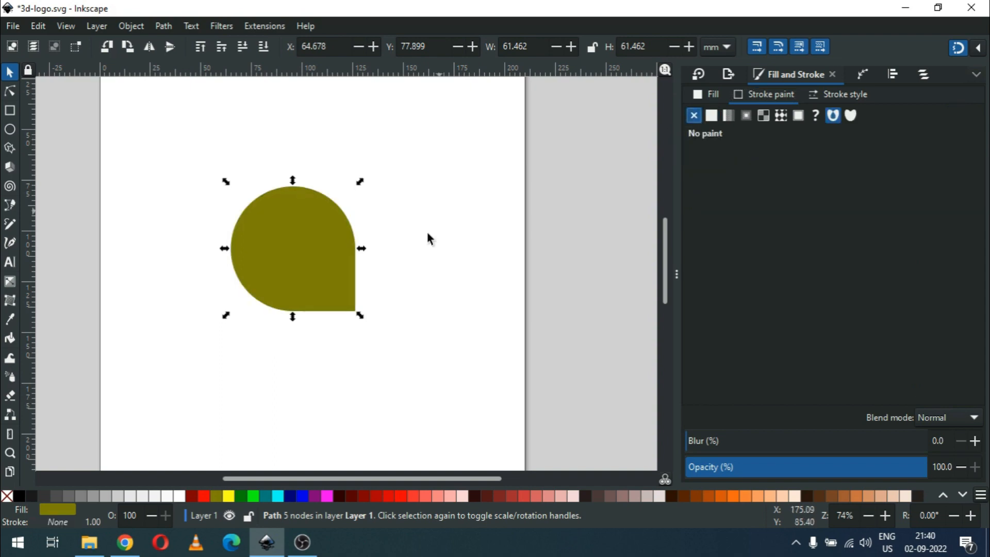
pyautogui.click(347, 343)
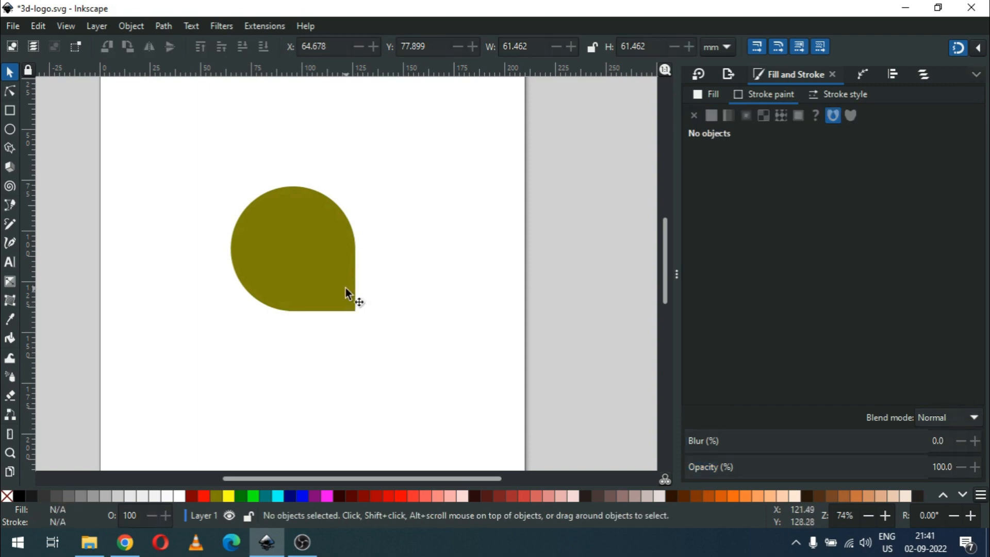
# Step: Duplicate the olive teardrop and fill the copy with navy blue
pyautogui.rightClick(315, 258)
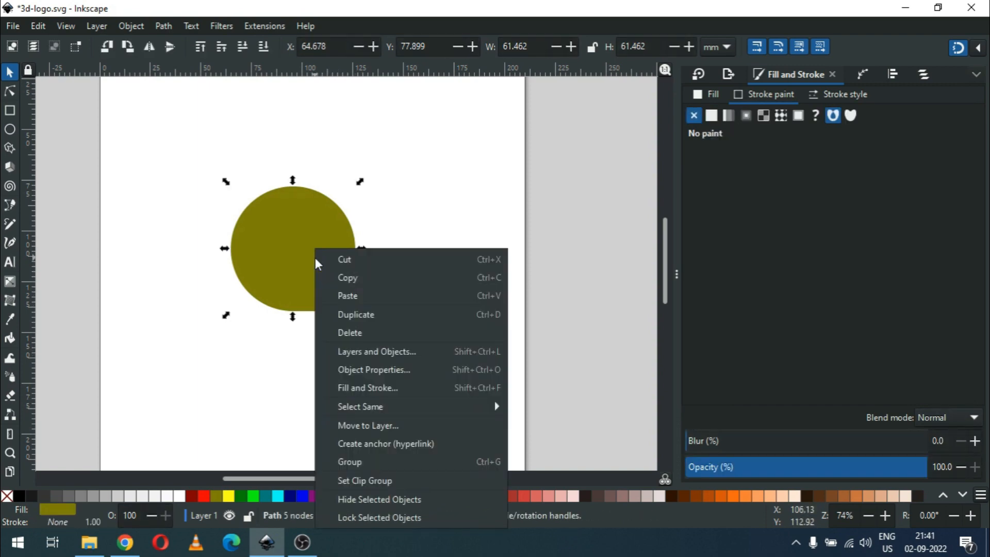
pyautogui.click(354, 317)
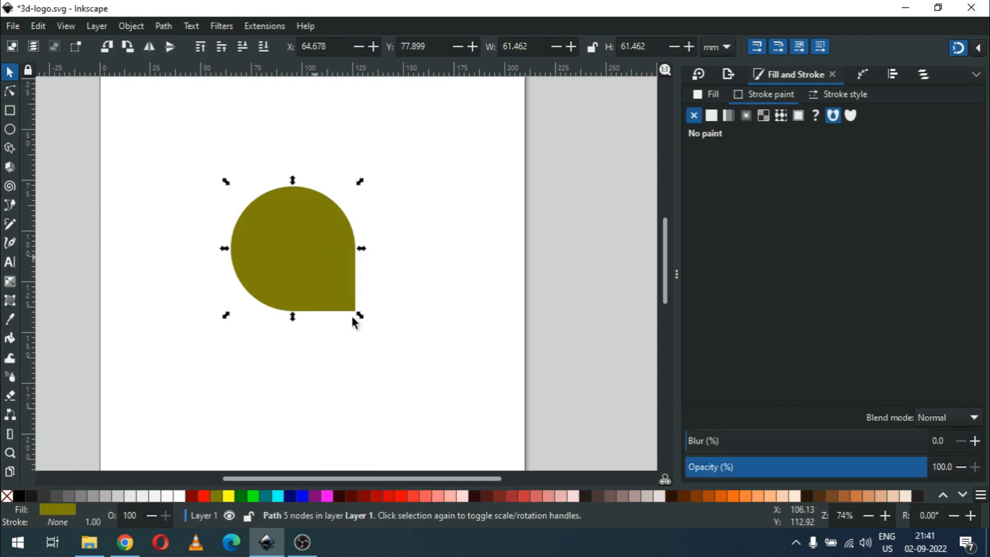
pyautogui.click(291, 496)
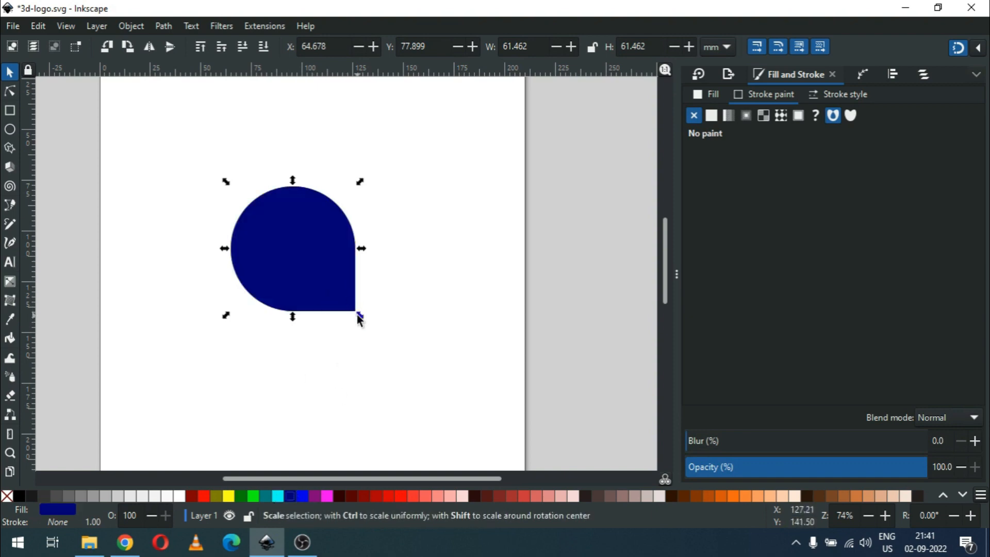
# Step: Disable snapping and scale the navy copy uniformly about its centre to about 32.9 mm wide
pyautogui.moveTo(350, 303); pyautogui.dragTo(346, 304)
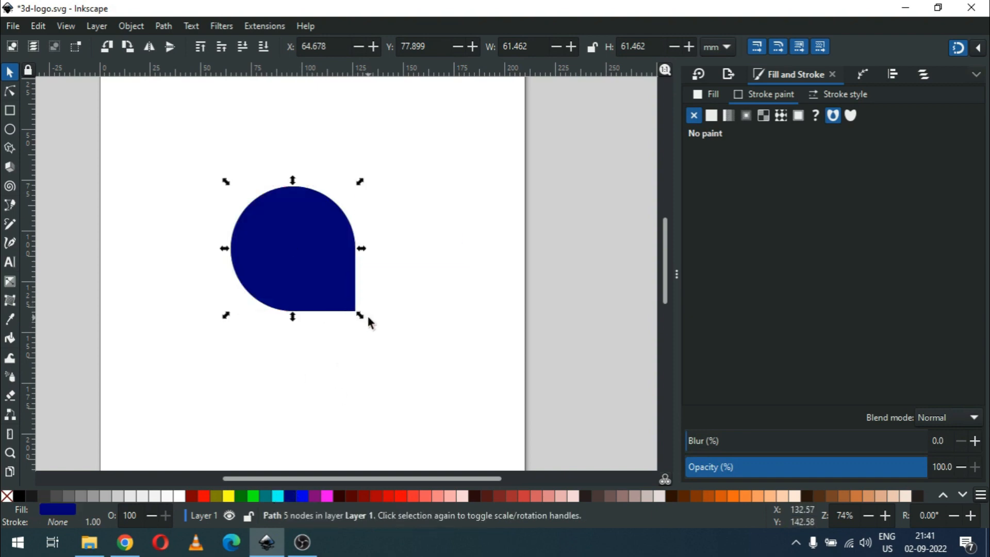
pyautogui.click(976, 49)
pyautogui.click(886, 41)
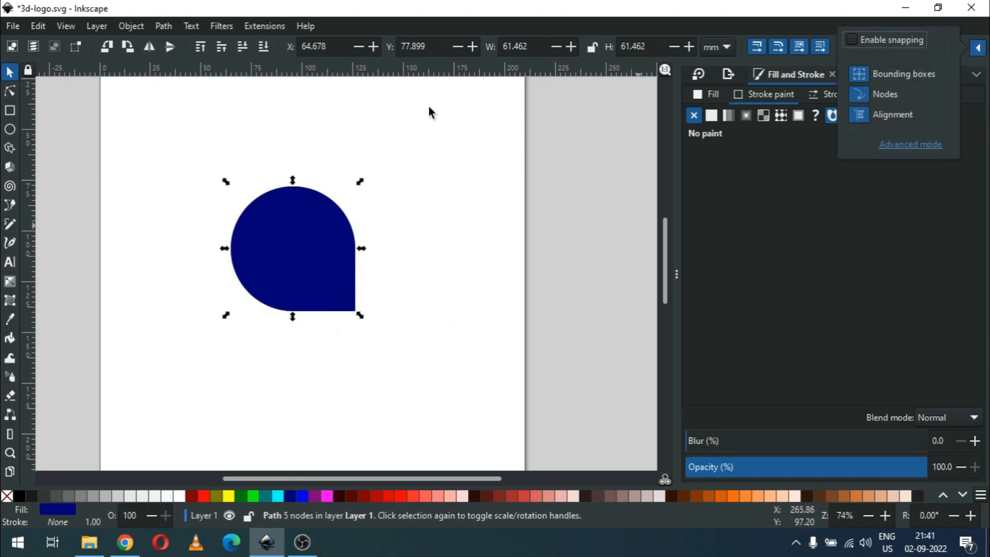
pyautogui.click(405, 165)
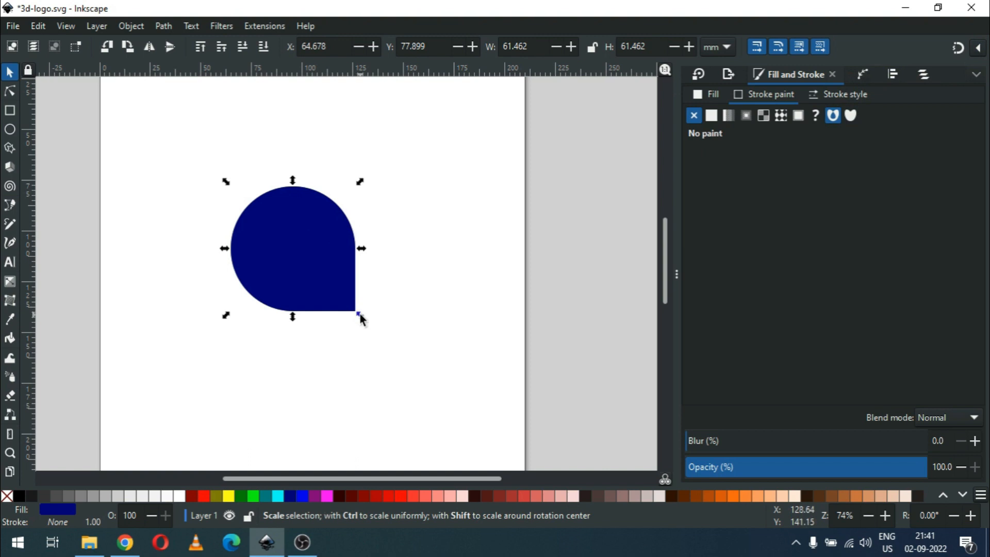
pyautogui.moveTo(356, 314); pyautogui.dragTo(339, 285)
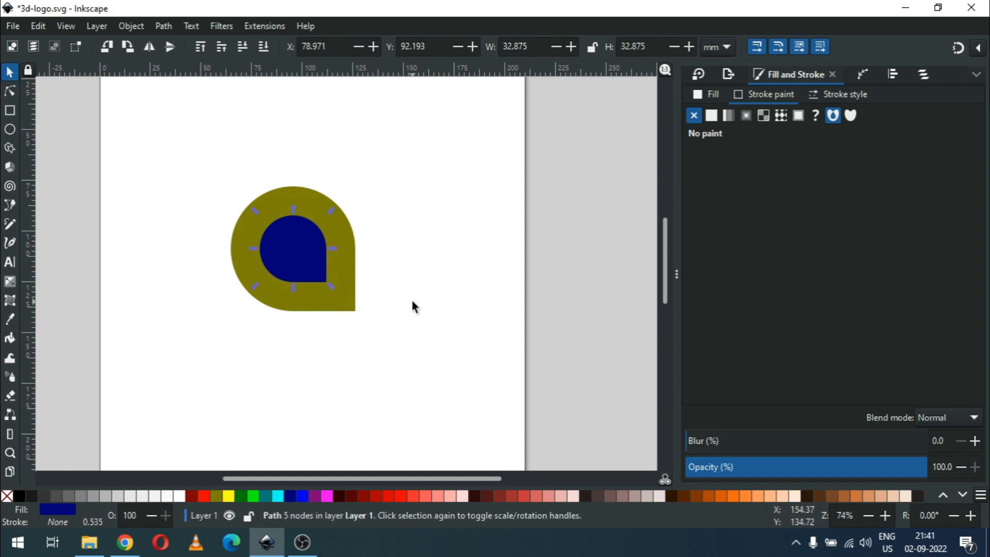
pyautogui.click(412, 307)
# Step: Draw a narrow vertical rectangle about 4.3 mm wide and 79 mm tall to the right of the teardrops
pyautogui.press('z')
pyautogui.moveTo(210, 156); pyautogui.dragTo(448, 351)
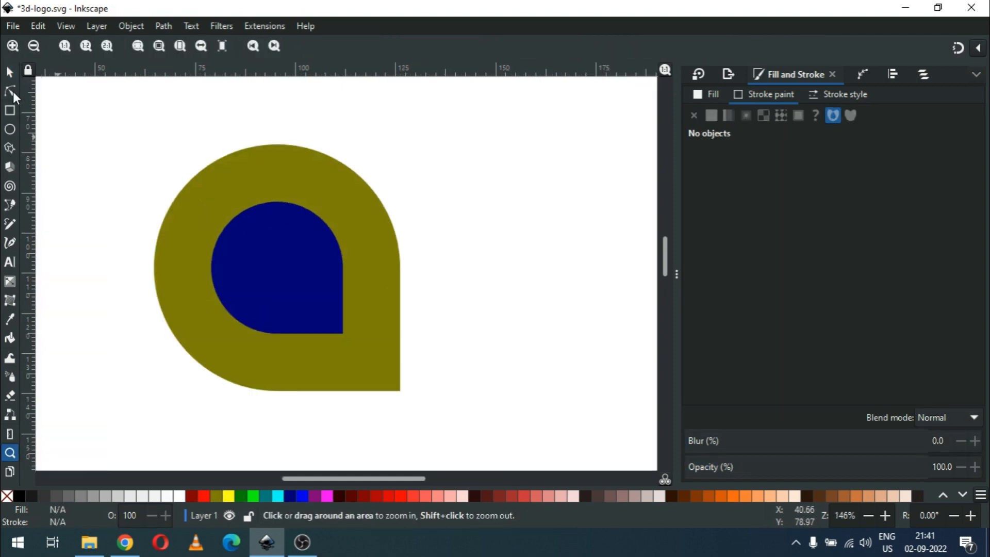
pyautogui.click(10, 73)
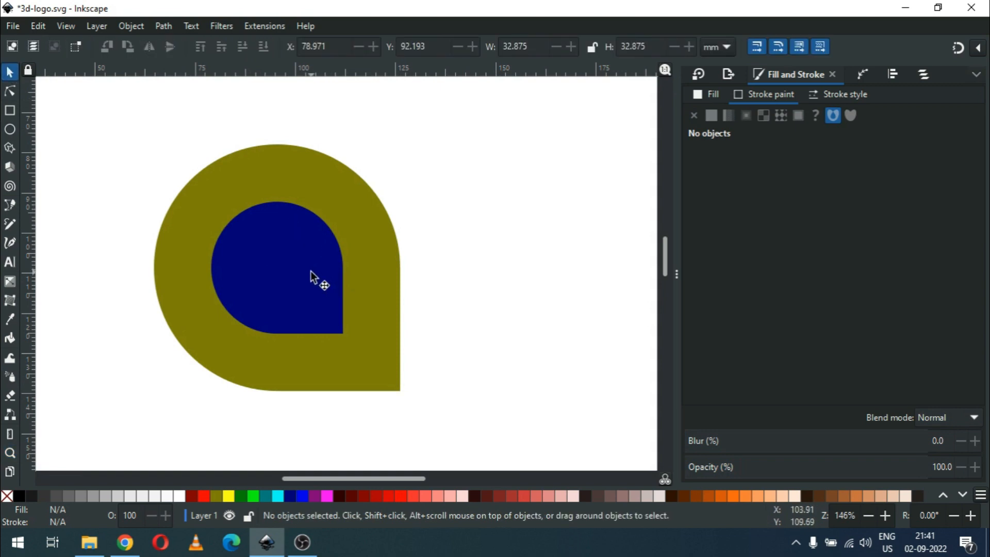
pyautogui.click(10, 110)
pyautogui.moveTo(464, 107)
pyautogui.mouseDown()
pyautogui.moveTo(462, 341)
pyautogui.moveTo(450, 424)
pyautogui.mouseUp()
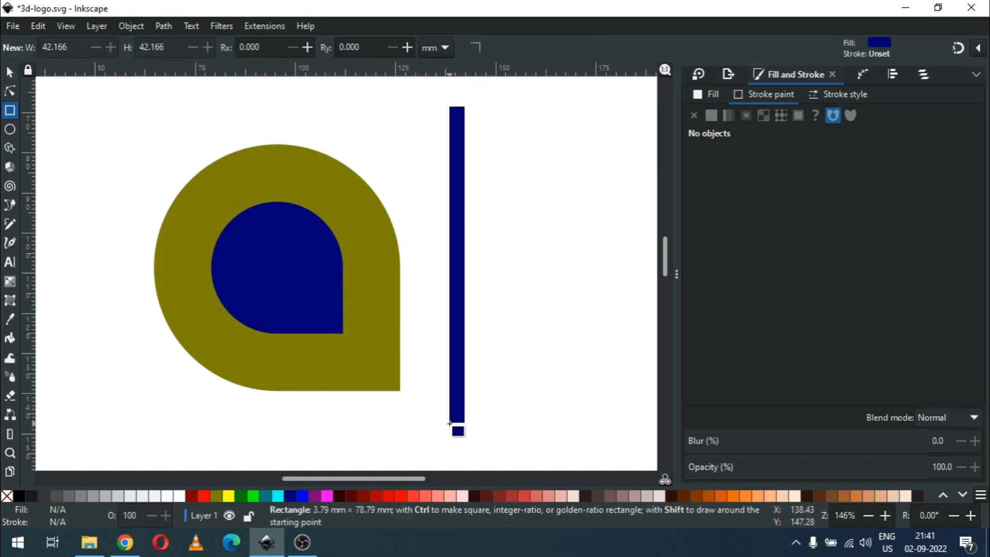
pyautogui.moveTo(449, 424); pyautogui.dragTo(450, 425)
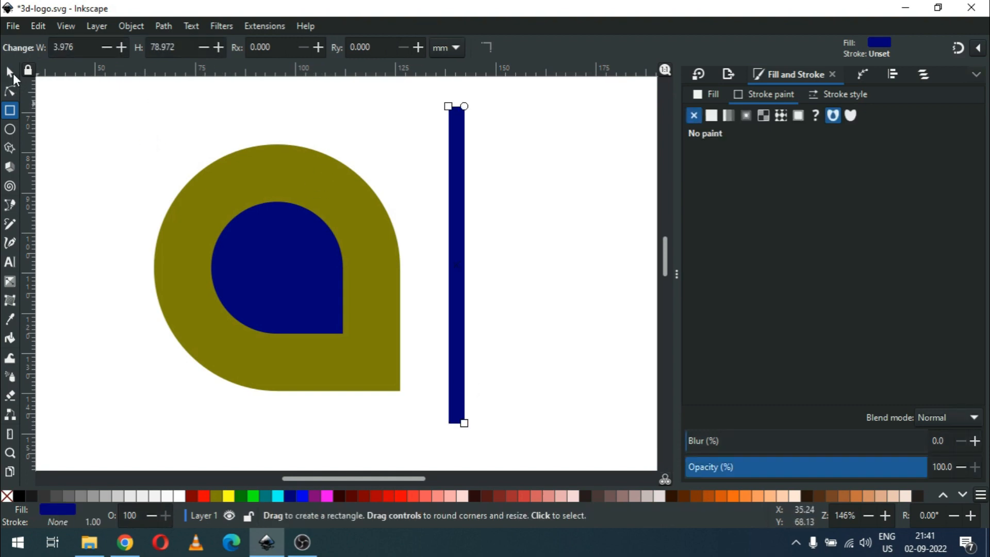
pyautogui.click(9, 73)
pyautogui.moveTo(440, 265); pyautogui.dragTo(438, 274)
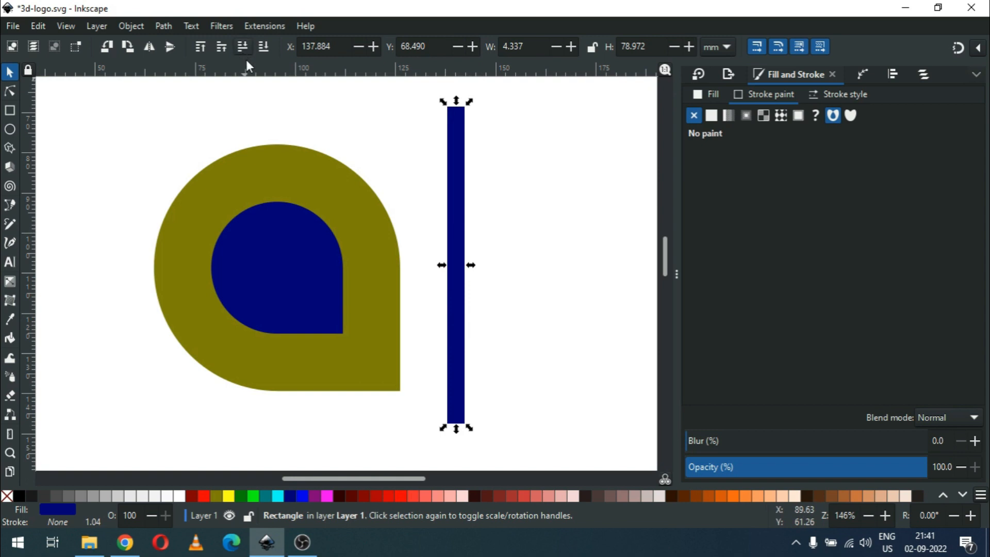
# Step: Convert the narrow rectangle to a path and fill it with purple
pyautogui.click(167, 25)
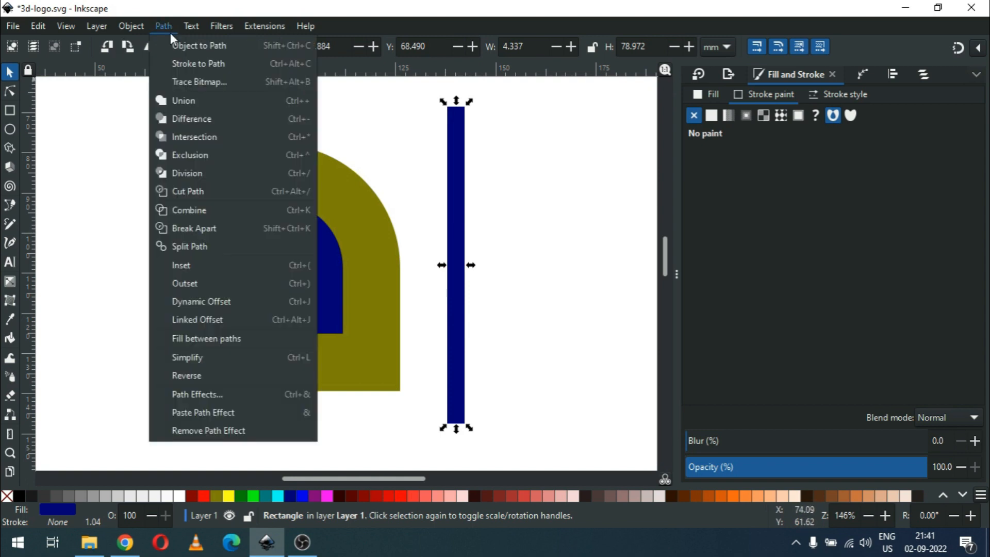
pyautogui.click(189, 45)
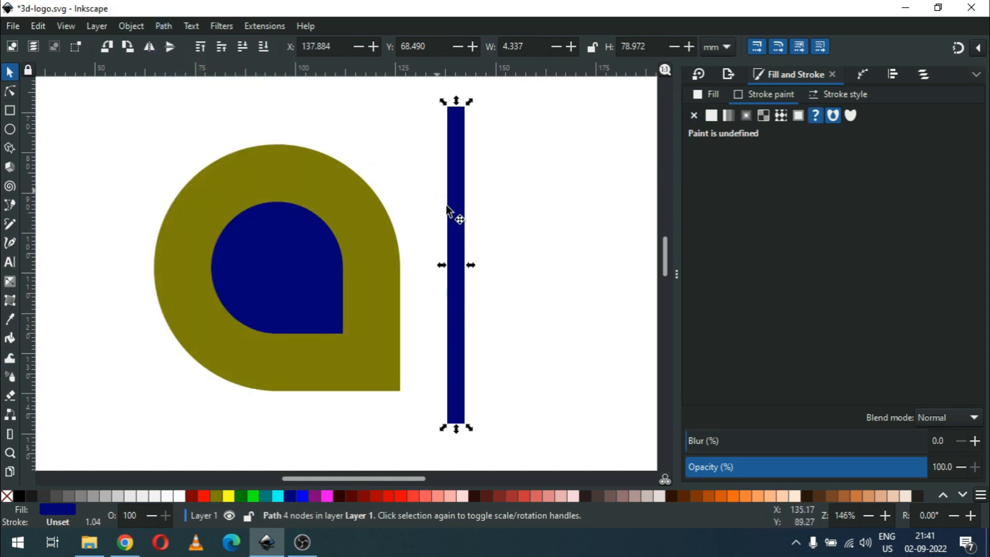
pyautogui.click(312, 498)
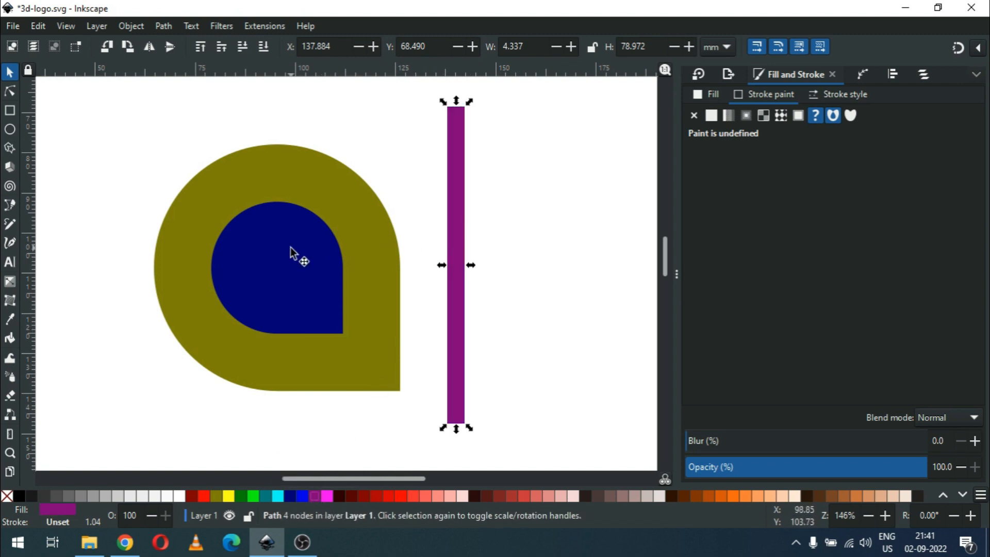
pyautogui.click(445, 337)
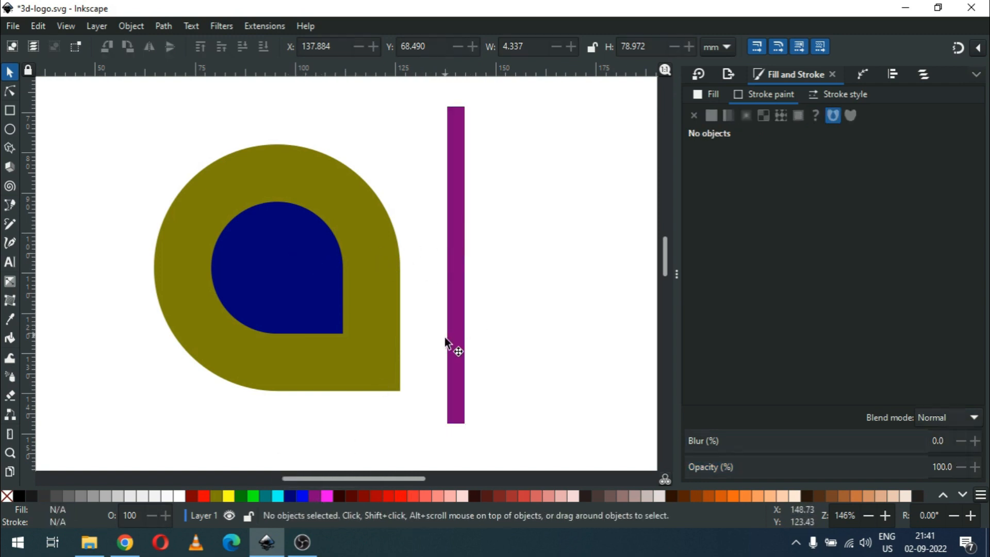
# Step: Set the purple bar's opacity to 69%
pyautogui.click(452, 348)
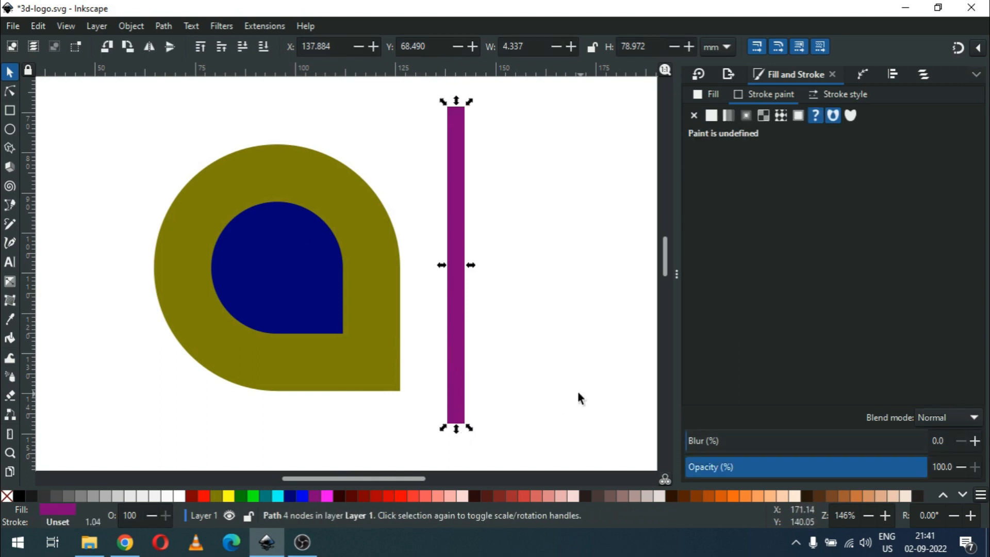
pyautogui.click(853, 467)
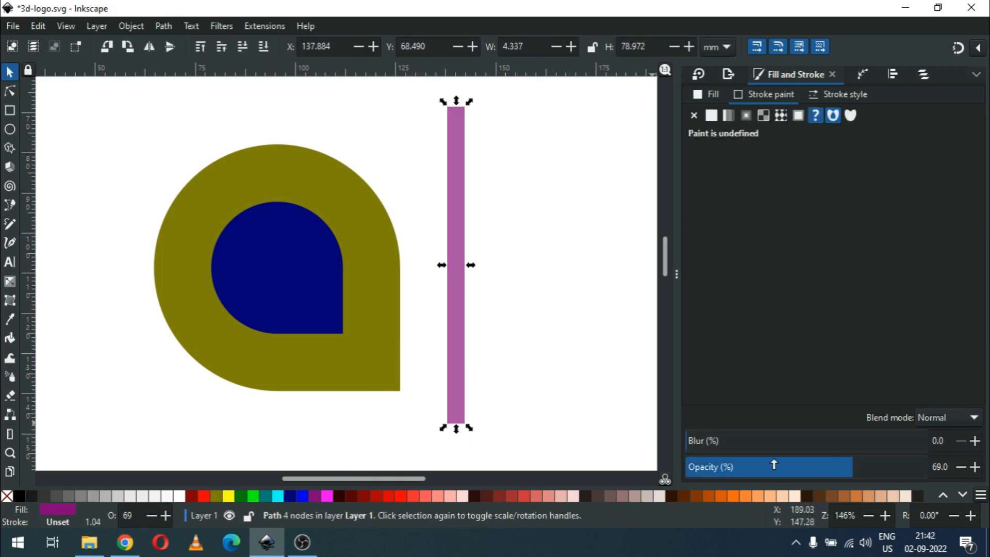
pyautogui.click(510, 377)
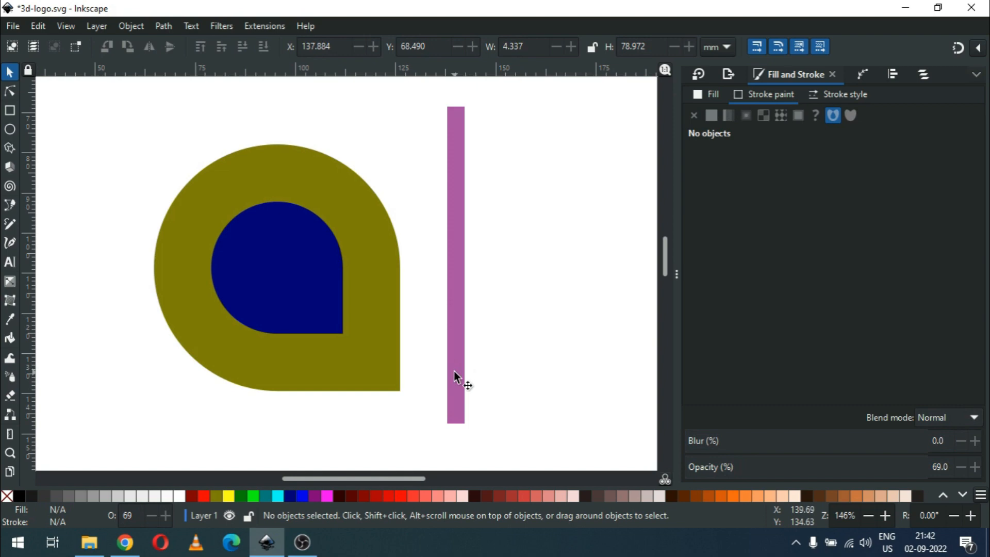
# Step: Align the purple bar's right edge with the navy teardrop's right edge, relative to the last selected object
pyautogui.click(457, 381)
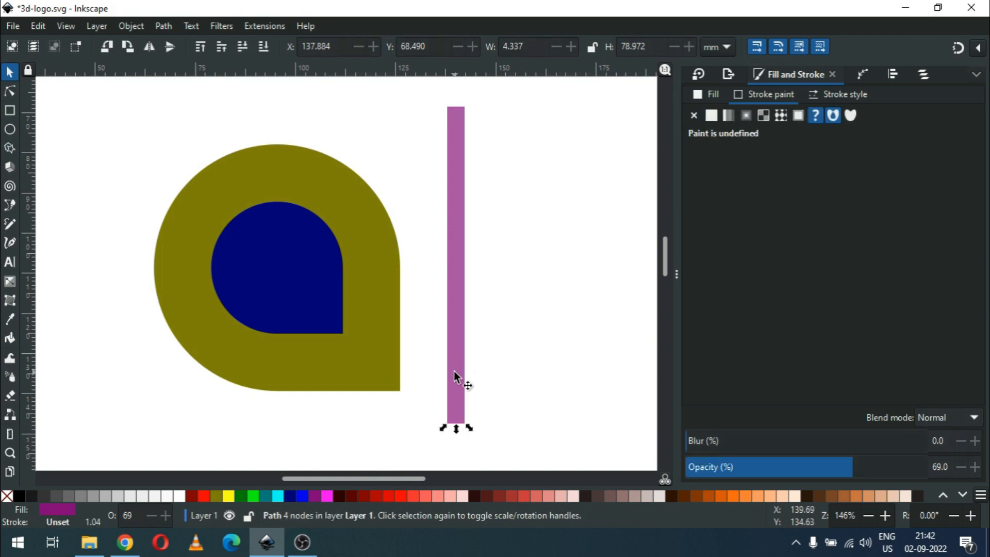
pyautogui.keyDown('shift'); pyautogui.click(298, 283); pyautogui.keyUp('shift')
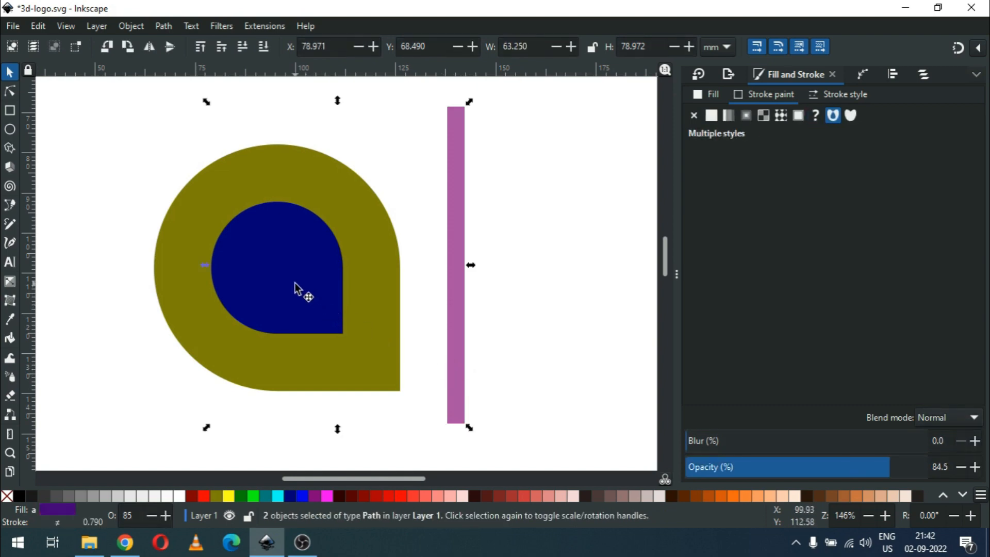
pyautogui.click(894, 75)
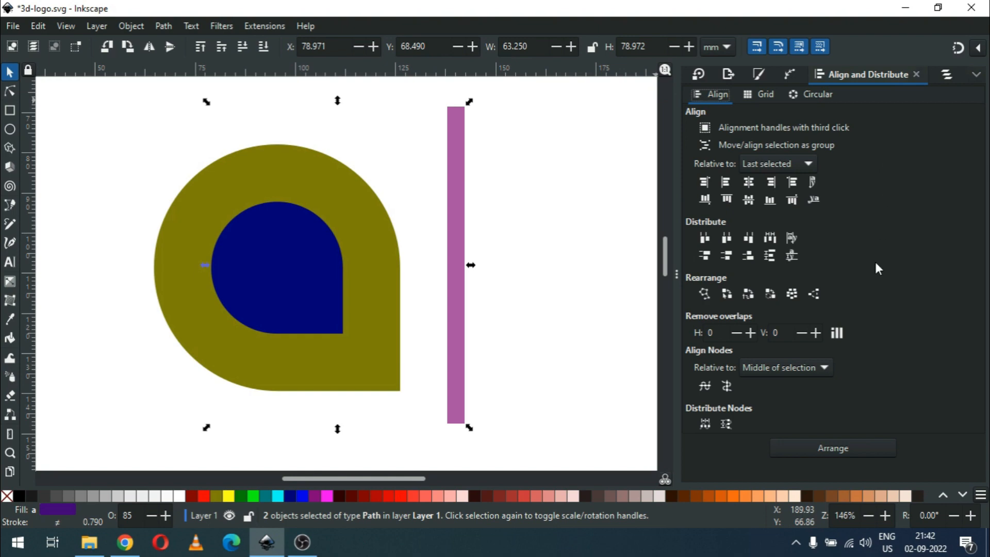
pyautogui.click(772, 182)
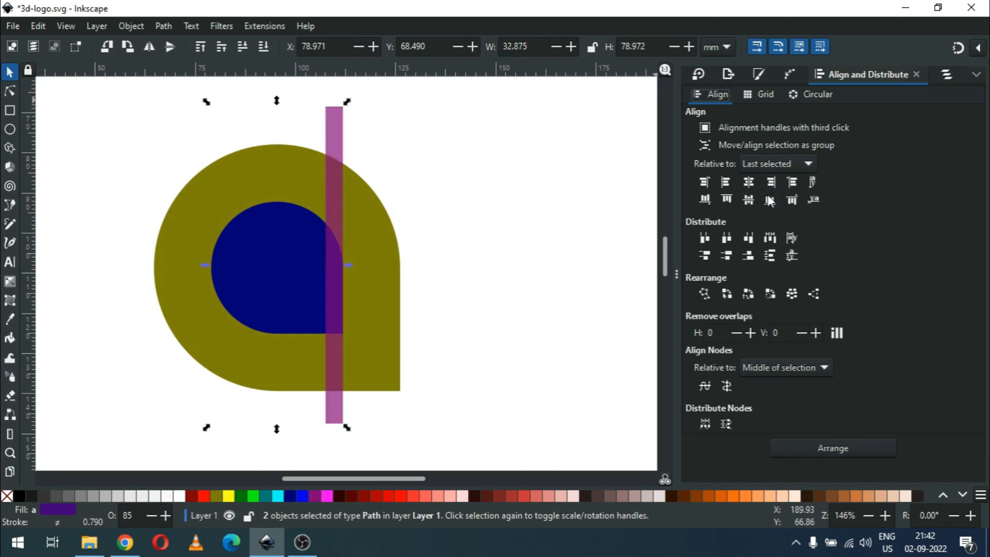
# Step: Try placing the purple bar just outside the navy teardrop's right edge and return it to the inside right-edge alignment
pyautogui.click(796, 186)
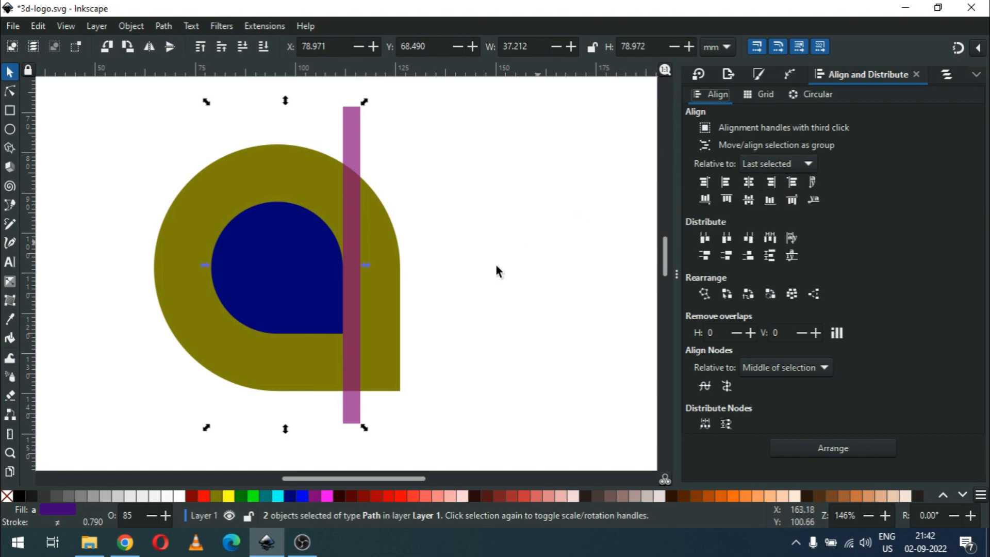
pyautogui.click(769, 182)
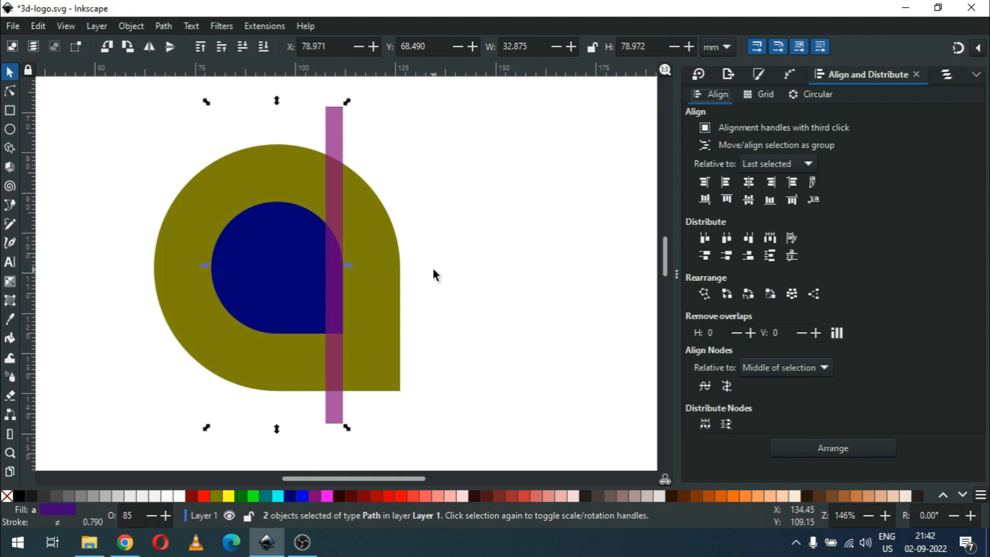
pyautogui.click(273, 257)
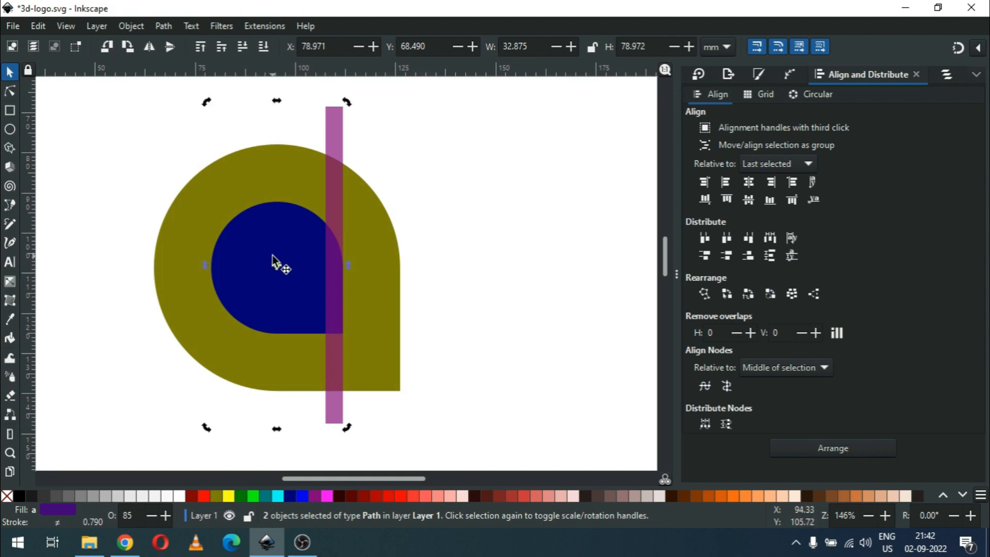
pyautogui.click(468, 268)
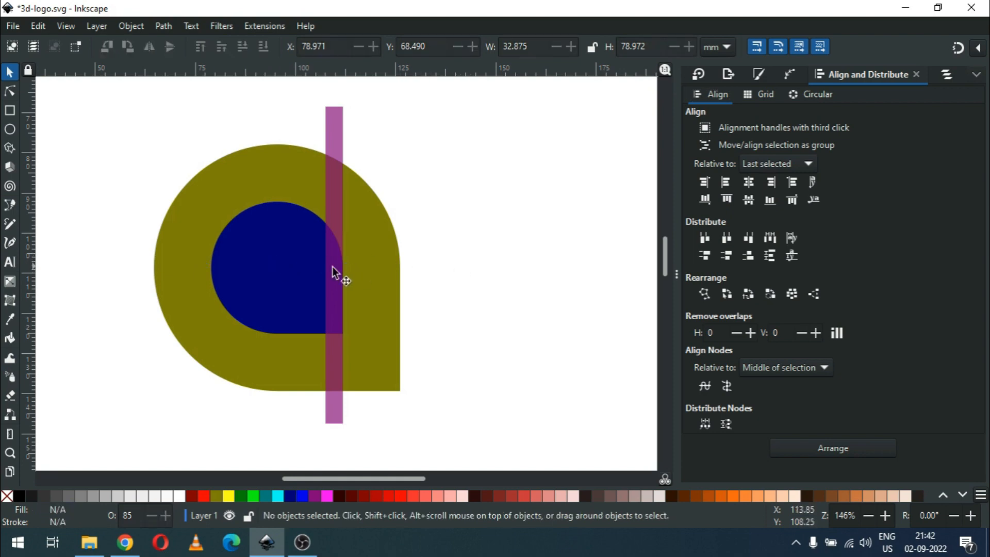
# Step: Subtract the navy teardrop from the olive teardrop with a Difference operation to cut out the centre
pyautogui.click(287, 282)
pyautogui.keyDown('shift'); pyautogui.click(265, 175); pyautogui.keyUp('shift')
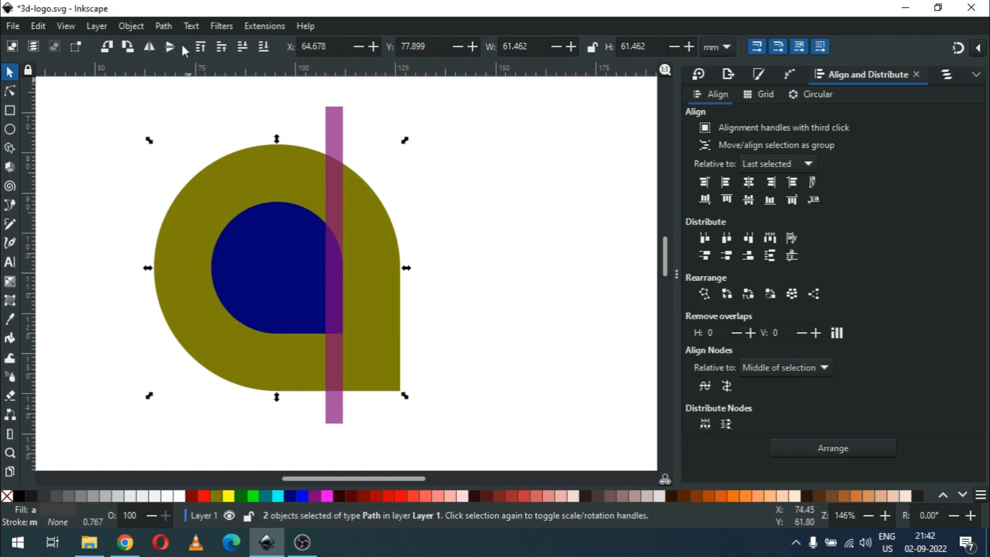
pyautogui.click(161, 31)
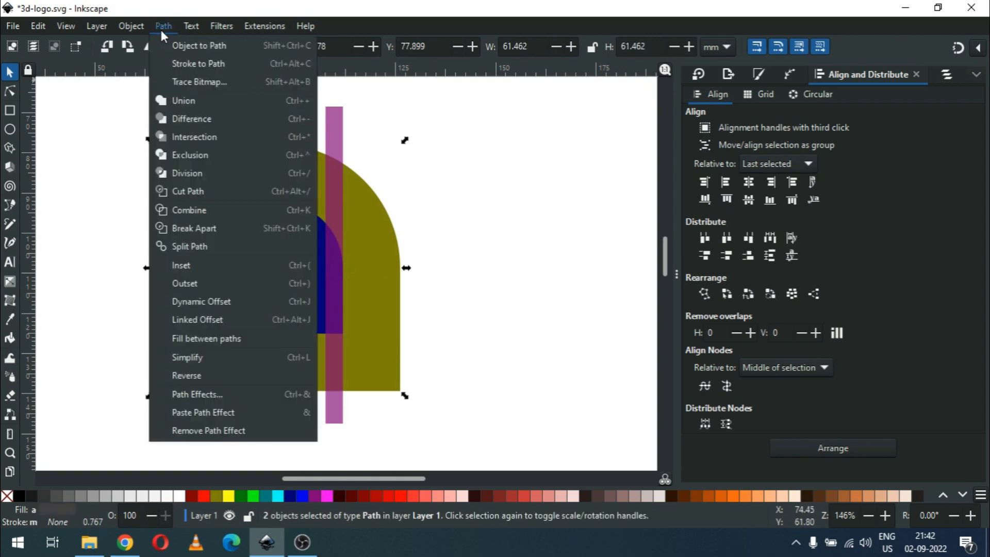
pyautogui.click(176, 119)
pyautogui.click(459, 189)
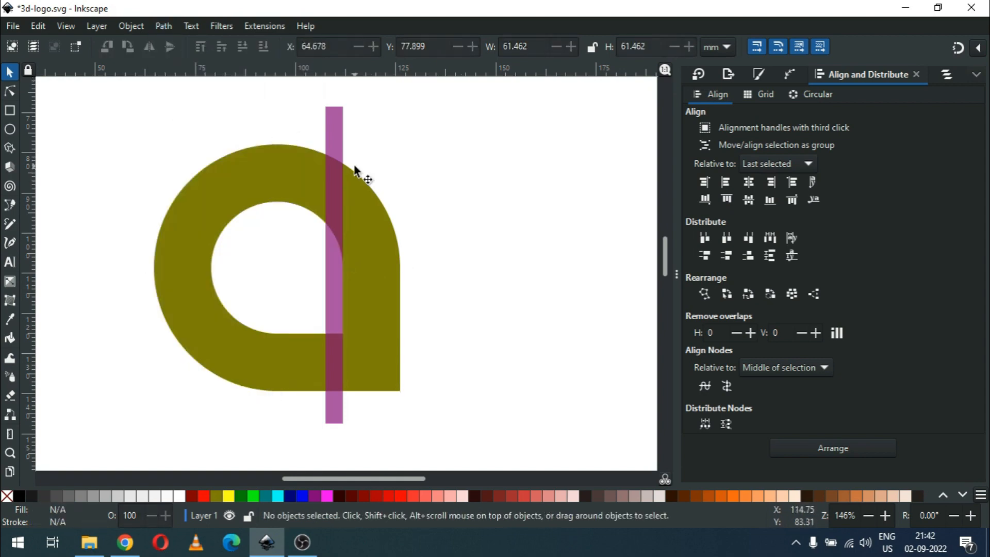
# Step: Subtract the purple bar from the olive ring with a Difference operation to cut a vertical gap through it
pyautogui.click(336, 133)
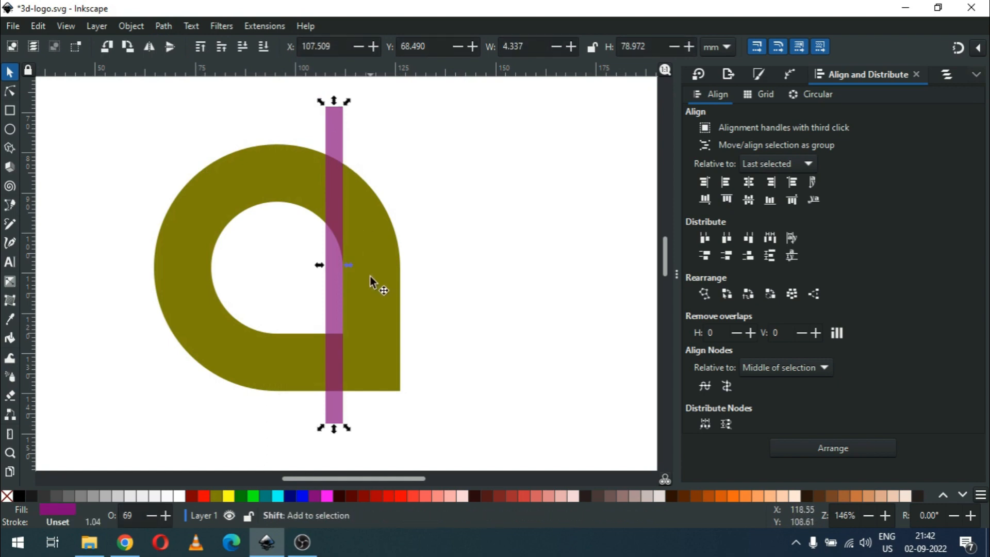
pyautogui.keyDown('shift'); pyautogui.click(374, 298); pyautogui.keyUp('shift')
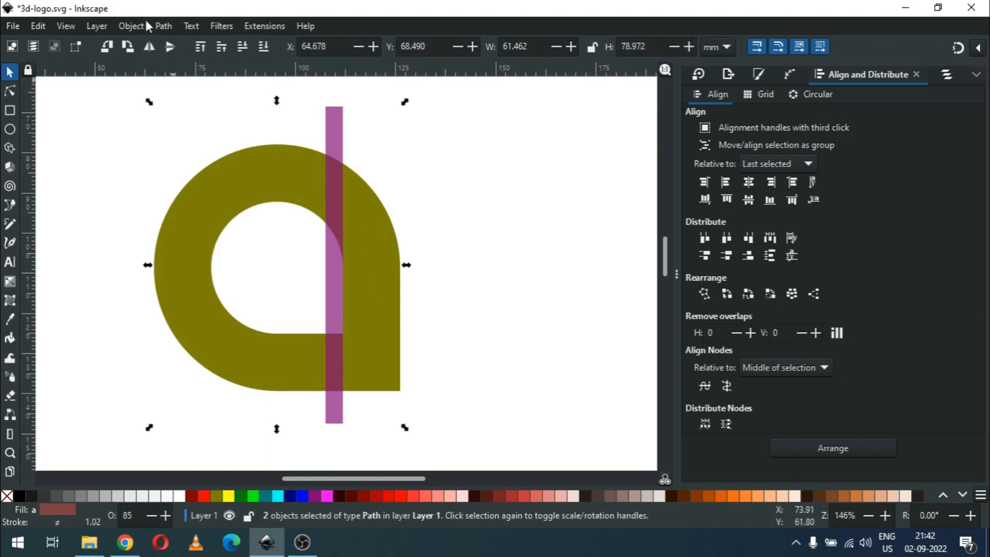
pyautogui.click(163, 26)
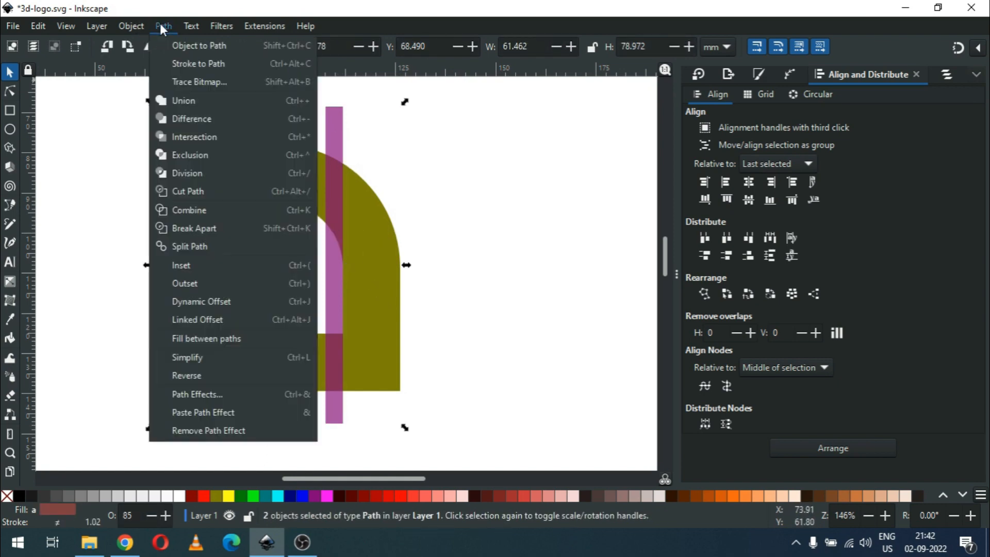
pyautogui.click(163, 116)
pyautogui.click(510, 245)
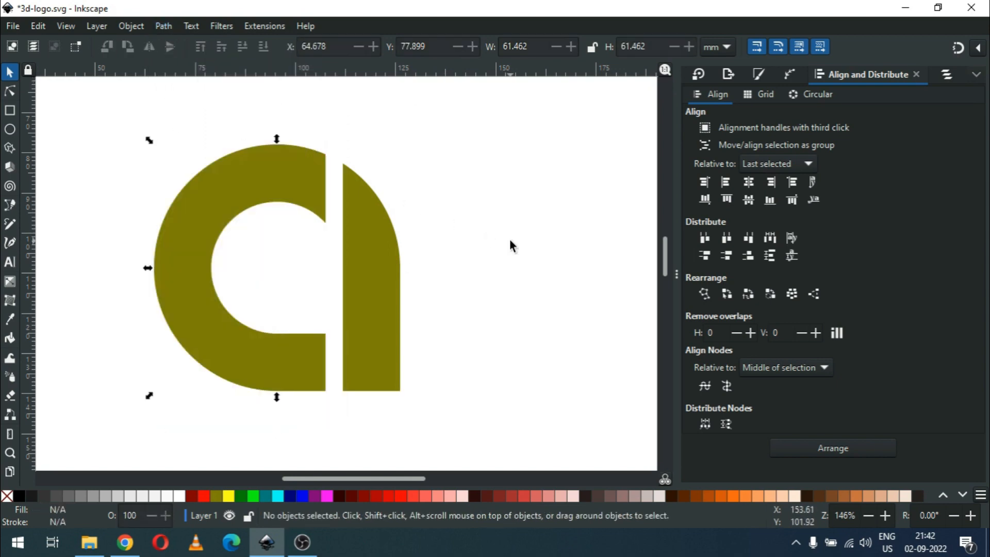
# Step: Save the document with the finished olive letter shape
pyautogui.hotkey('ctrl', 's')
pyautogui.press('-')
pyautogui.press('-')
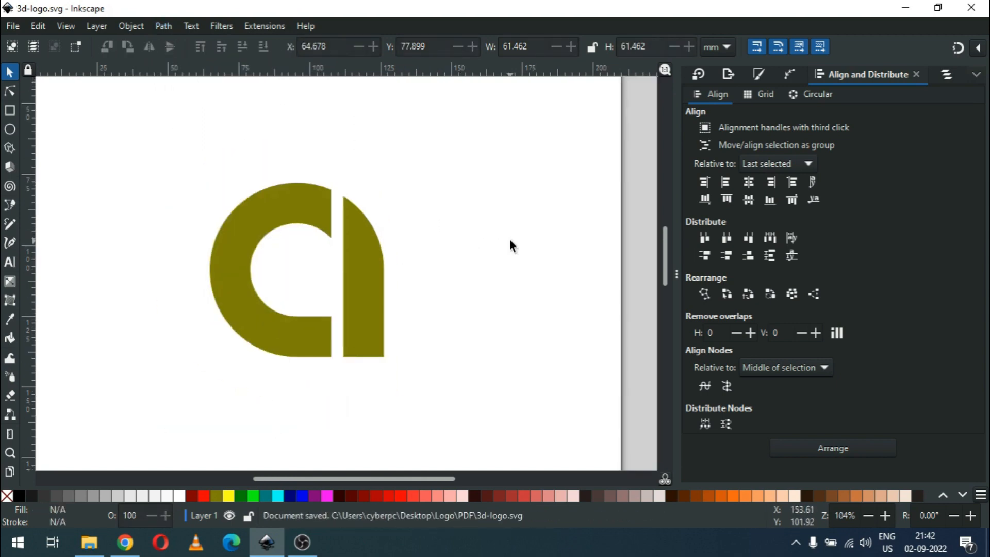
pyautogui.hotkey('ctrl', 's')
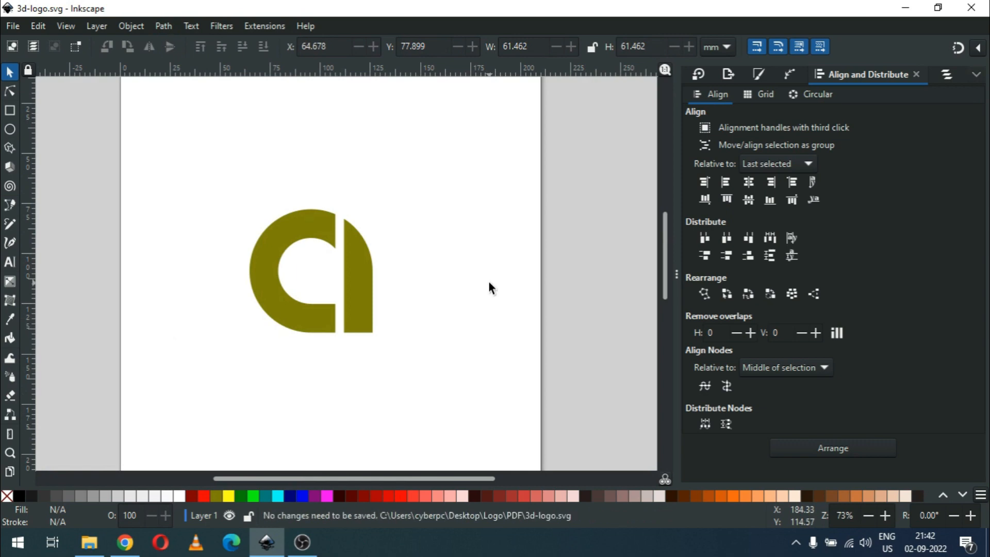
# Step: Draw a purple square about 49.9 mm wide and place it to the upper left of the olive letter
pyautogui.click(9, 111)
pyautogui.moveTo(215, 139)
pyautogui.mouseDown()
pyautogui.moveTo(264, 173)
pyautogui.moveTo(254, 187)
pyautogui.moveTo(265, 189)
pyautogui.mouseUp()
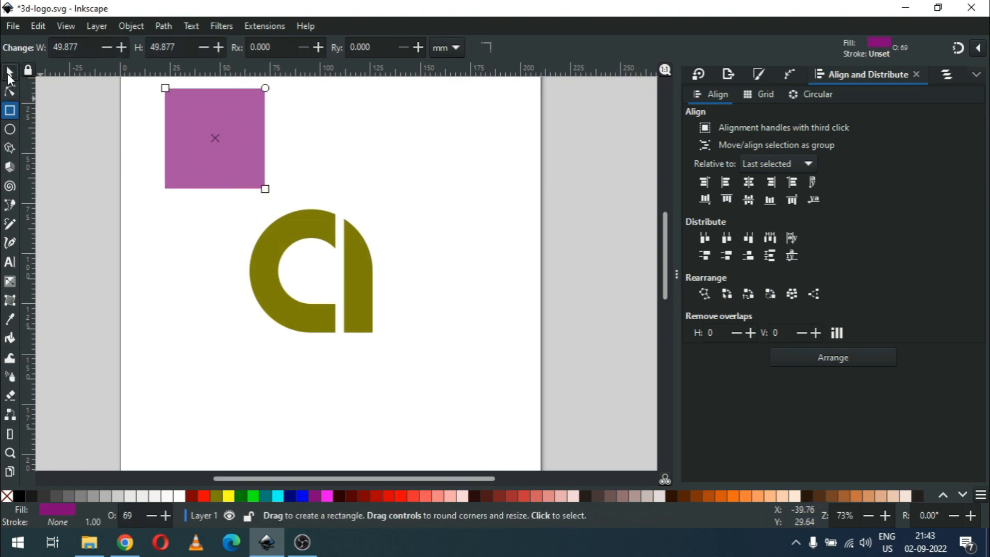
pyautogui.click(9, 72)
pyautogui.moveTo(205, 121); pyautogui.dragTo(187, 171)
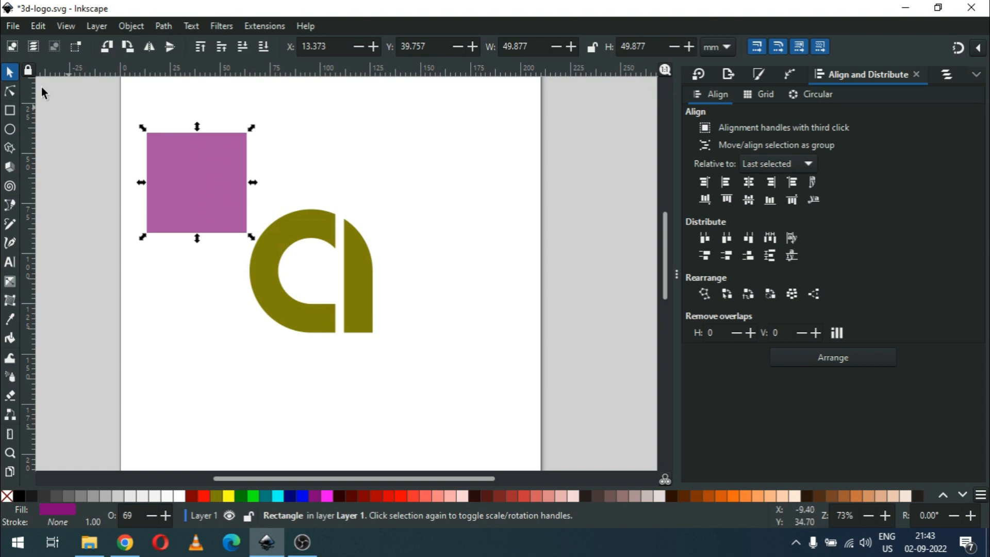
# Step: Round all four corners of the purple square moderately using its corner rounding handle
pyautogui.click(11, 92)
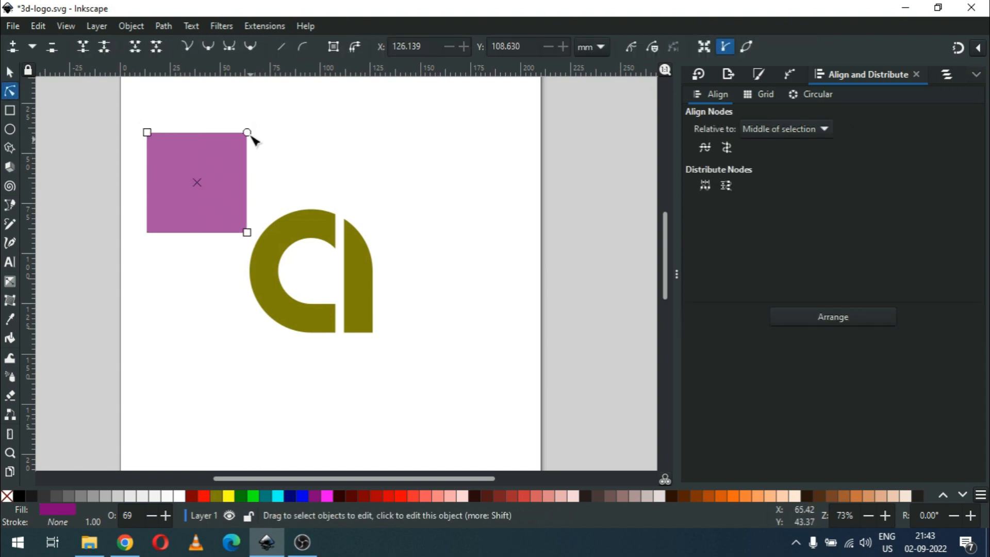
pyautogui.moveTo(249, 136); pyautogui.dragTo(253, 151)
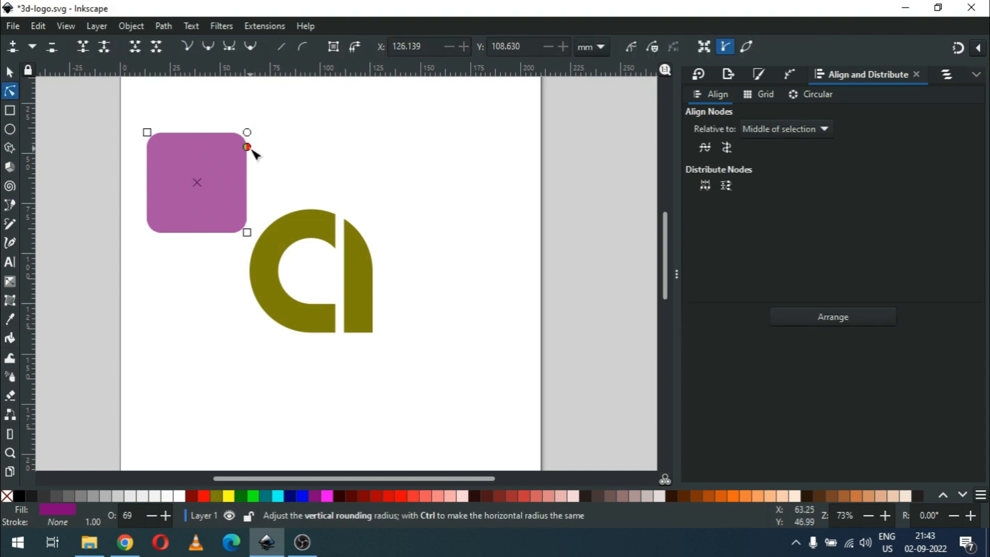
pyautogui.moveTo(253, 151); pyautogui.dragTo(253, 155)
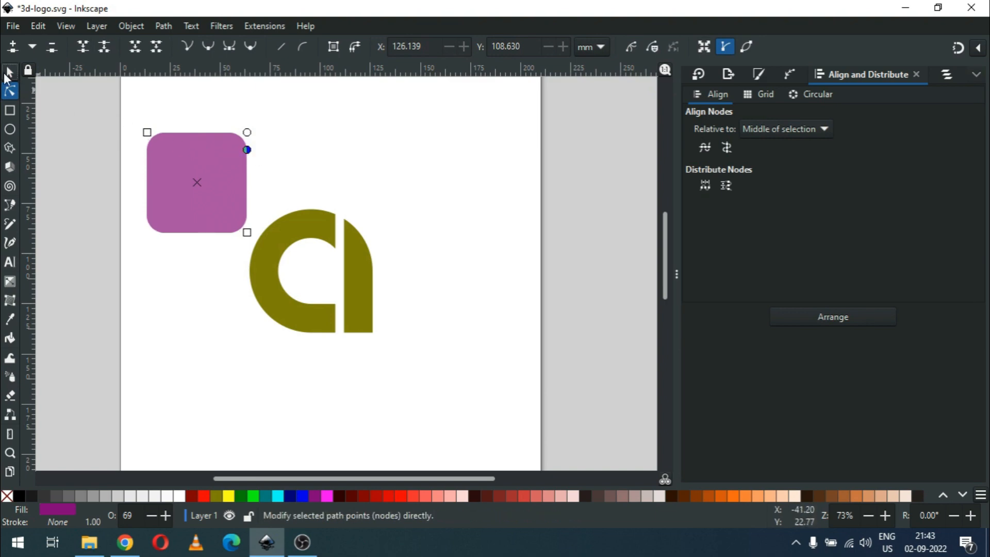
pyautogui.click(9, 72)
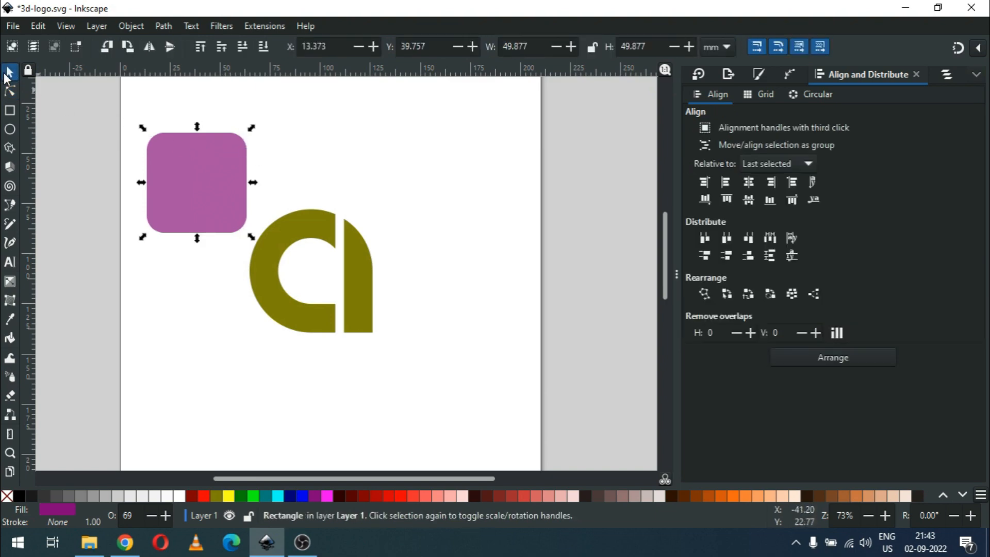
# Step: Convert the rounded square to a path and move it over the upper left part of the olive letter
pyautogui.click(160, 26)
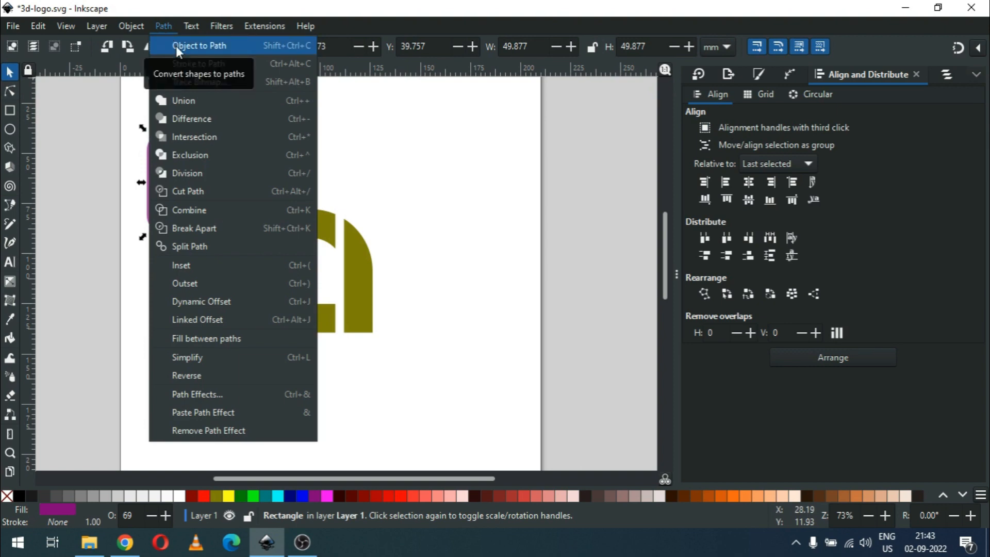
pyautogui.click(176, 46)
pyautogui.moveTo(201, 174); pyautogui.dragTo(268, 221)
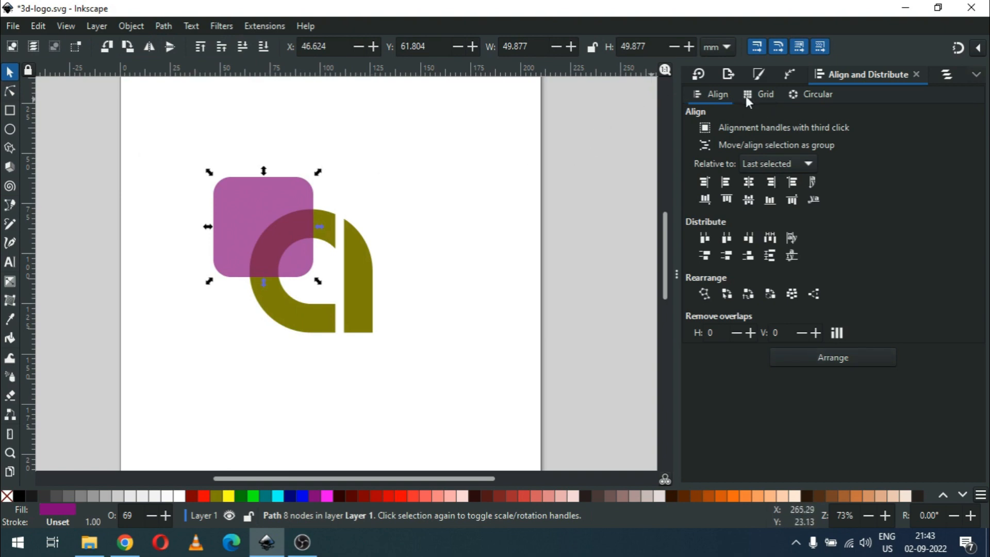
# Step: Set the rounded square's opacity to 100% and lower it to the bottom, behind the olive letter
pyautogui.click(760, 75)
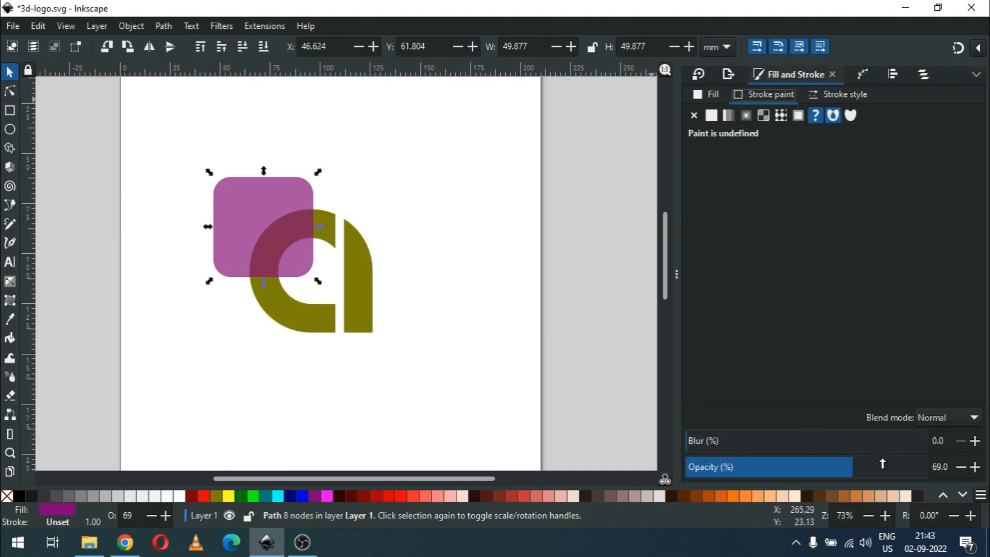
pyautogui.moveTo(883, 463); pyautogui.dragTo(930, 465)
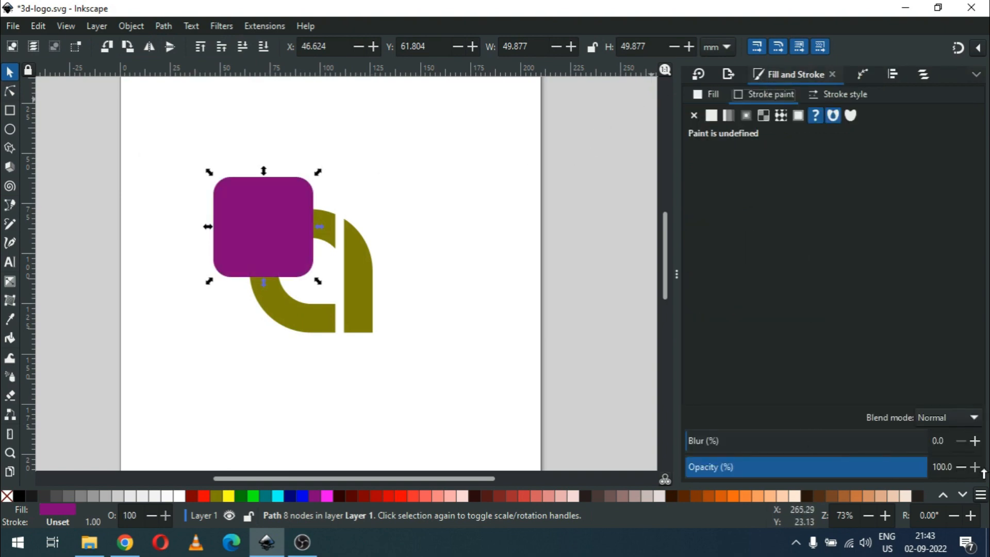
pyautogui.click(129, 26)
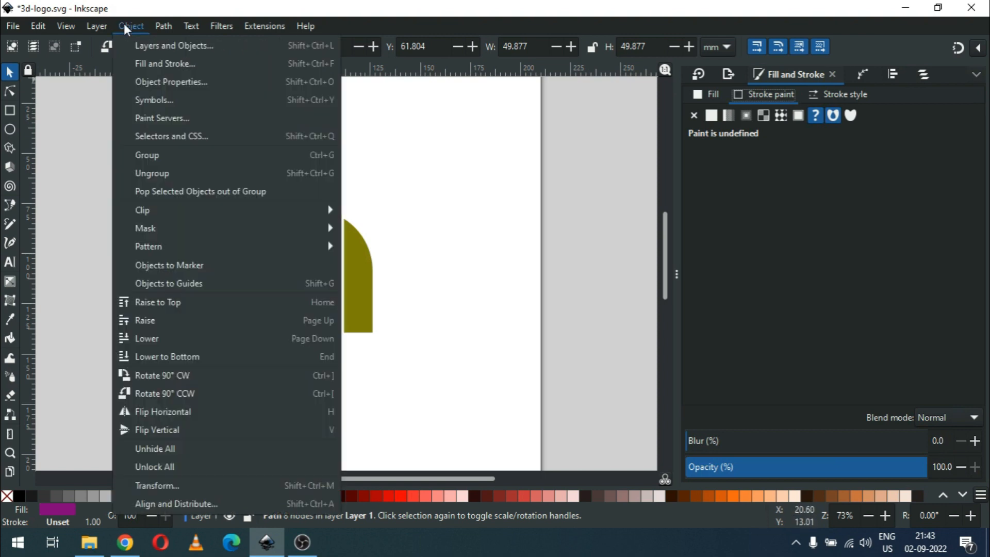
pyautogui.click(182, 357)
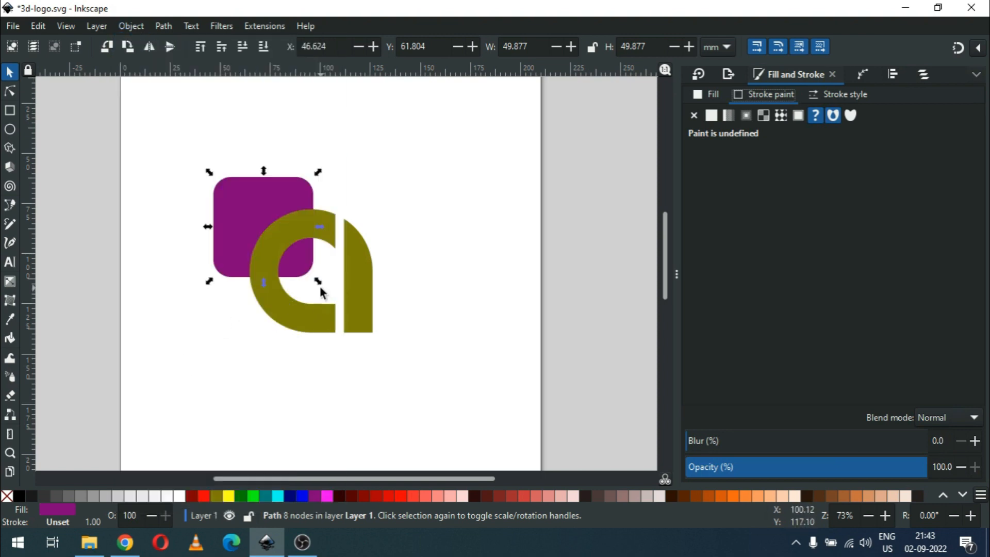
# Step: Enlarge the rounded square to about 76.6 mm and centre it horizontally and vertically on the olive letter
pyautogui.moveTo(324, 290); pyautogui.dragTo(365, 310)
pyautogui.moveTo(291, 212); pyautogui.dragTo(311, 220)
pyautogui.keyDown('shift'); pyautogui.click(366, 274); pyautogui.keyUp('shift')
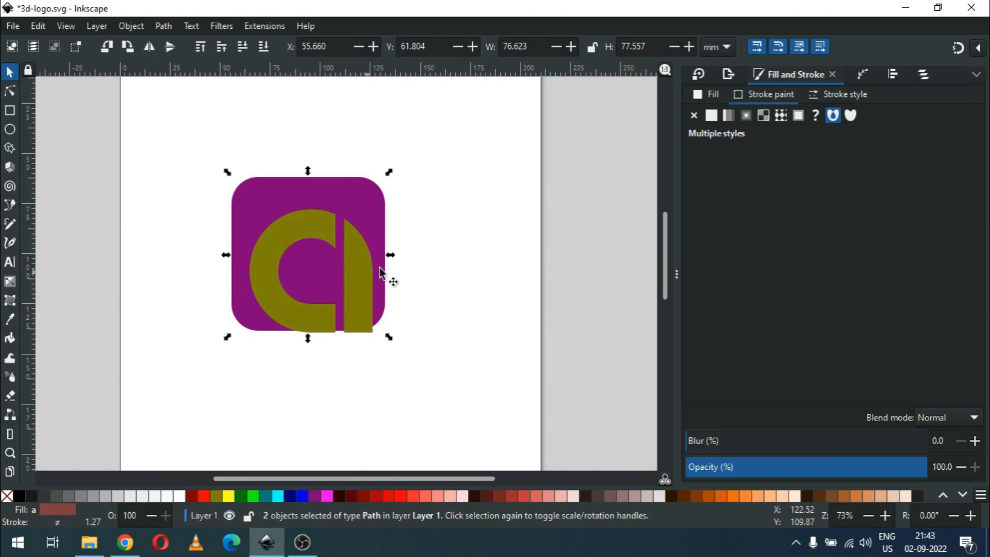
pyautogui.click(893, 72)
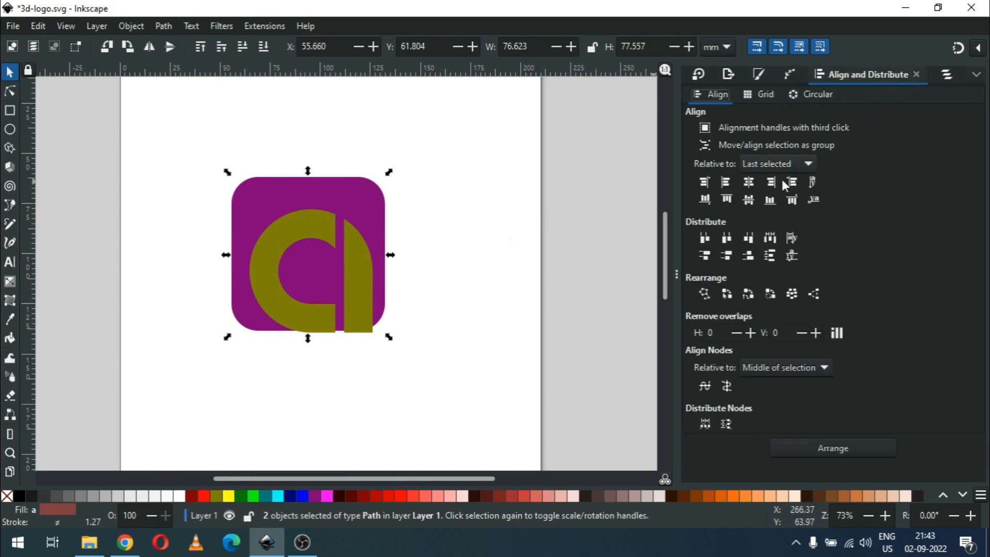
pyautogui.click(747, 183)
pyautogui.click(751, 200)
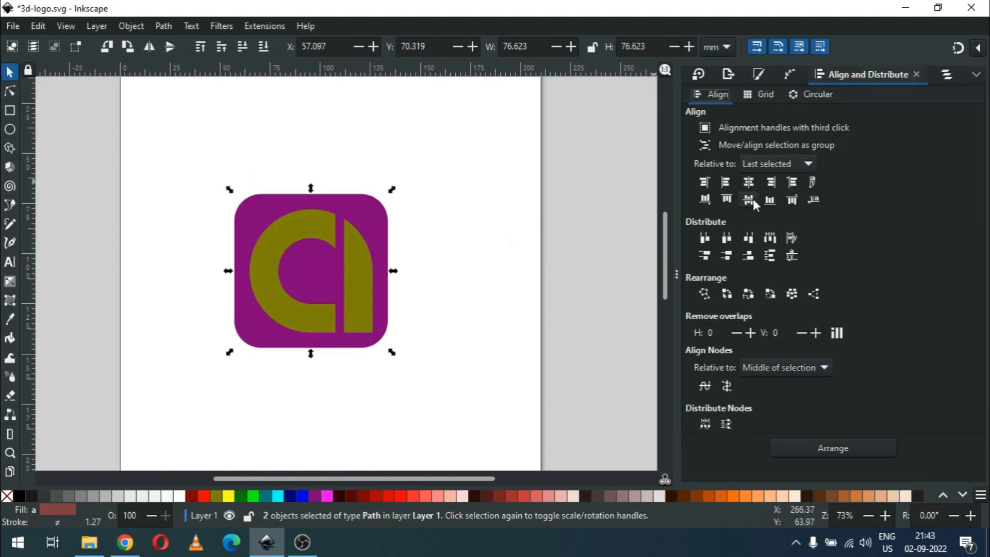
# Step: Scale the purple rounded square up around its centre to about 88.2 mm wide and high
pyautogui.click(381, 398)
pyautogui.click(388, 316)
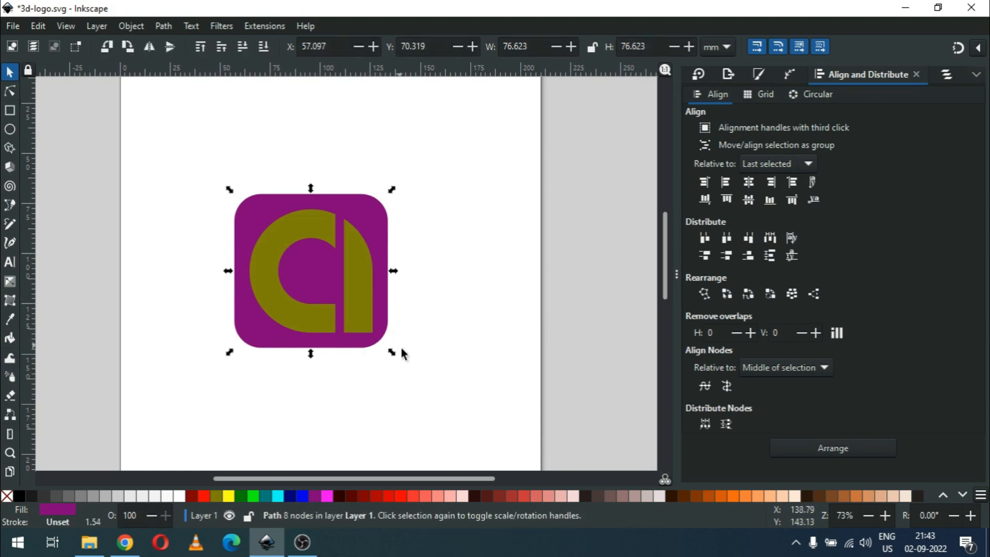
pyautogui.moveTo(394, 353); pyautogui.dragTo(410, 365)
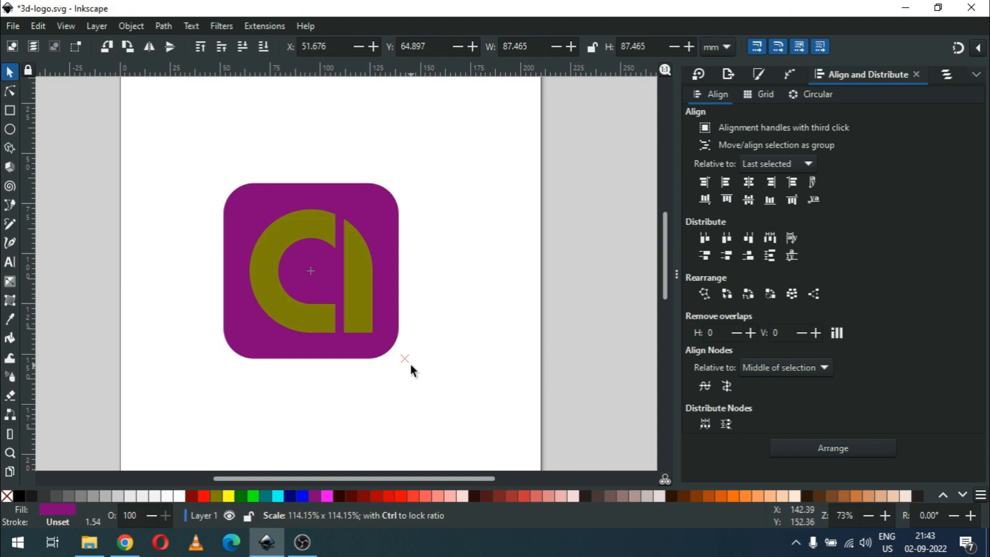
pyautogui.moveTo(410, 365); pyautogui.dragTo(412, 367)
# Step: Deselect the rounded square and save the document with the enlarged background
pyautogui.click(444, 285)
pyautogui.hotkey('ctrl', 's')
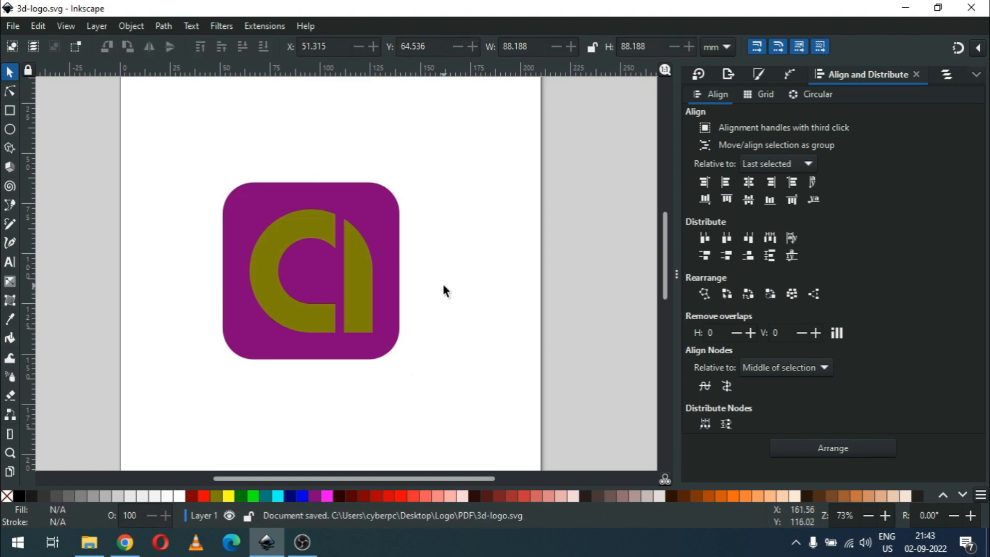
pyautogui.hotkey('ctrl', 's')
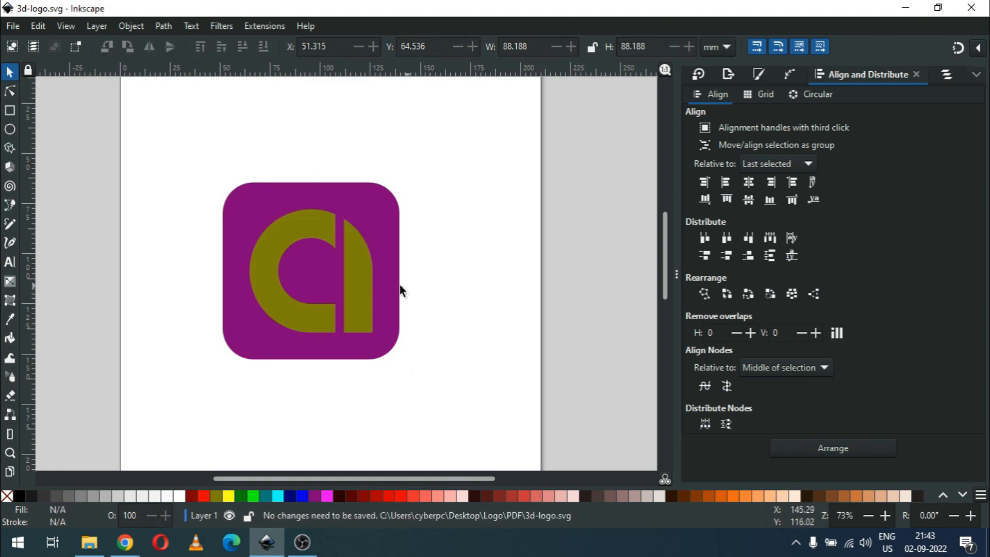
# Step: Group the olive letter with the purple rounded square
pyautogui.click(354, 279)
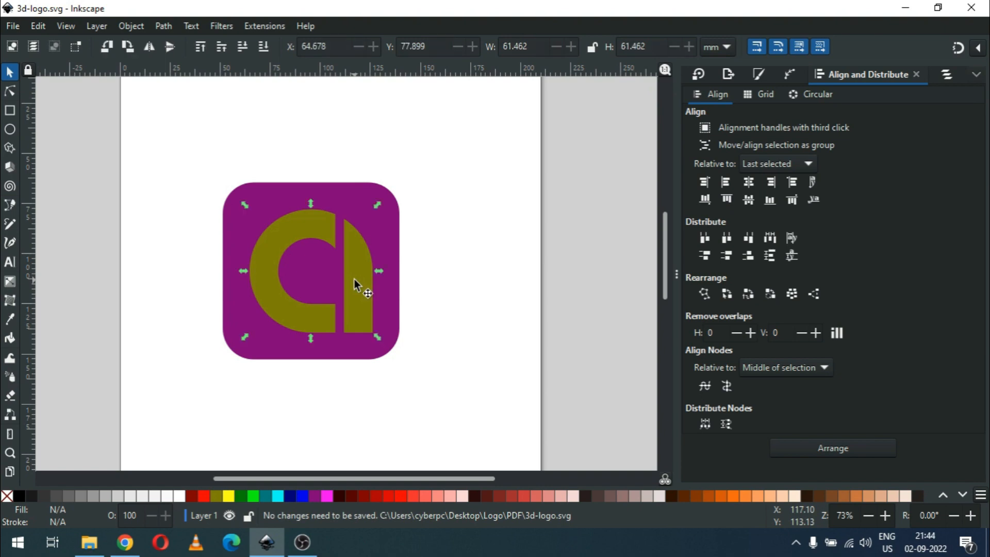
pyautogui.keyDown('shift'); pyautogui.click(350, 200); pyautogui.keyUp('shift')
pyautogui.rightClick(350, 204)
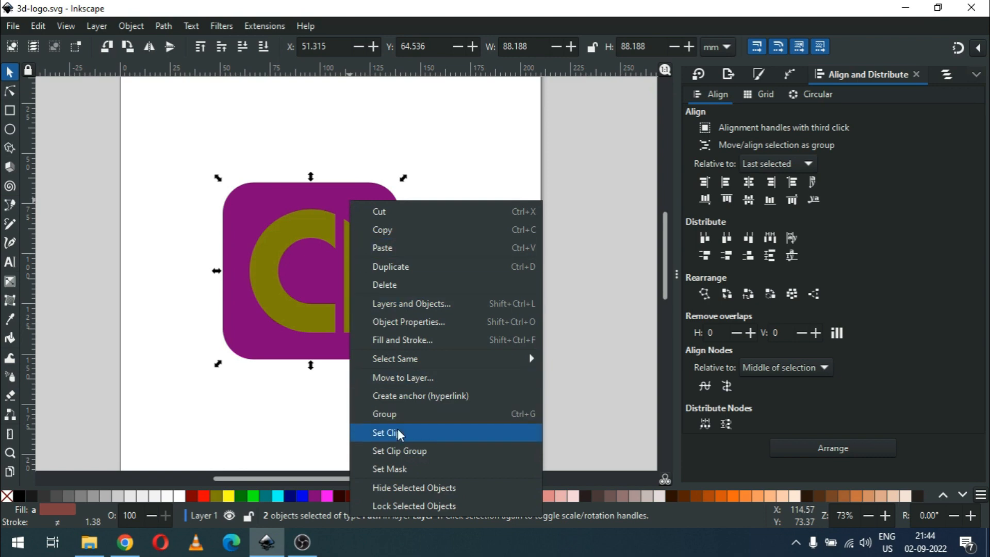
pyautogui.click(395, 414)
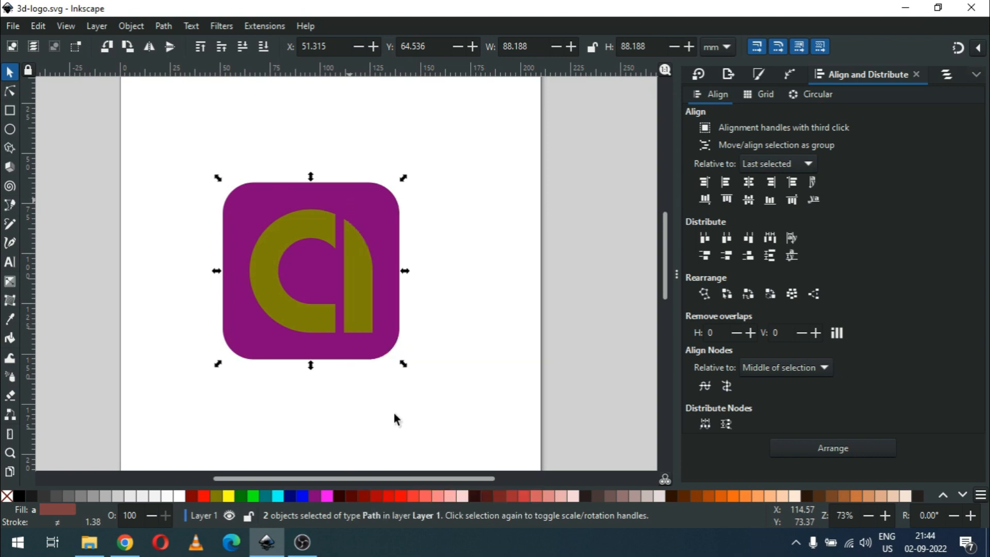
# Step: Rotate the grouped letter and purple background 45° clockwise so the rounded square stands as a diamond
pyautogui.click(377, 214)
pyautogui.moveTo(403, 185); pyautogui.dragTo(407, 272)
pyautogui.click(414, 200)
pyautogui.click(324, 203)
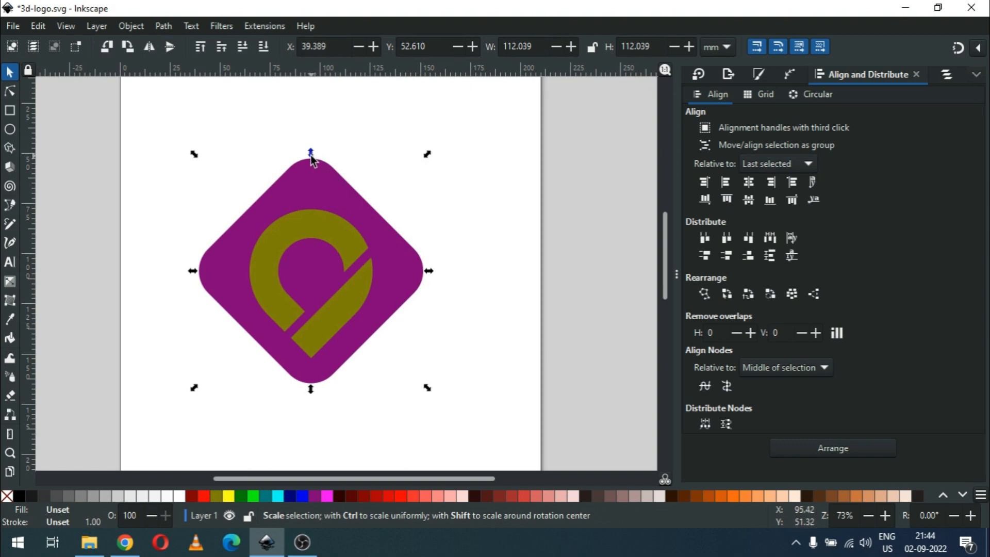
# Step: Squash the rotated group to 50% of its height, about 56 mm, and move it up toward the page's middle
pyautogui.moveTo(311, 157); pyautogui.dragTo(308, 273)
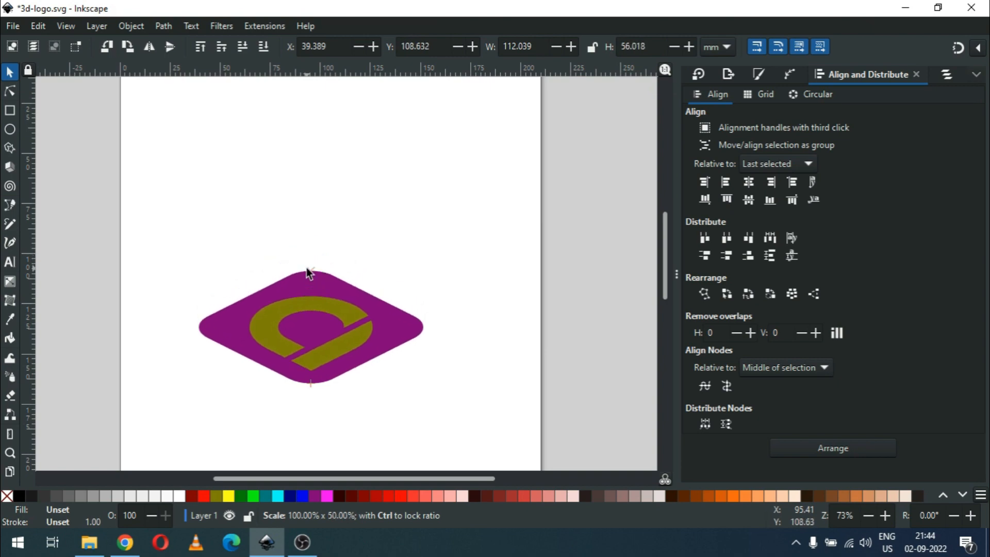
pyautogui.moveTo(308, 273); pyautogui.dragTo(308, 273)
pyautogui.moveTo(383, 321); pyautogui.dragTo(387, 254)
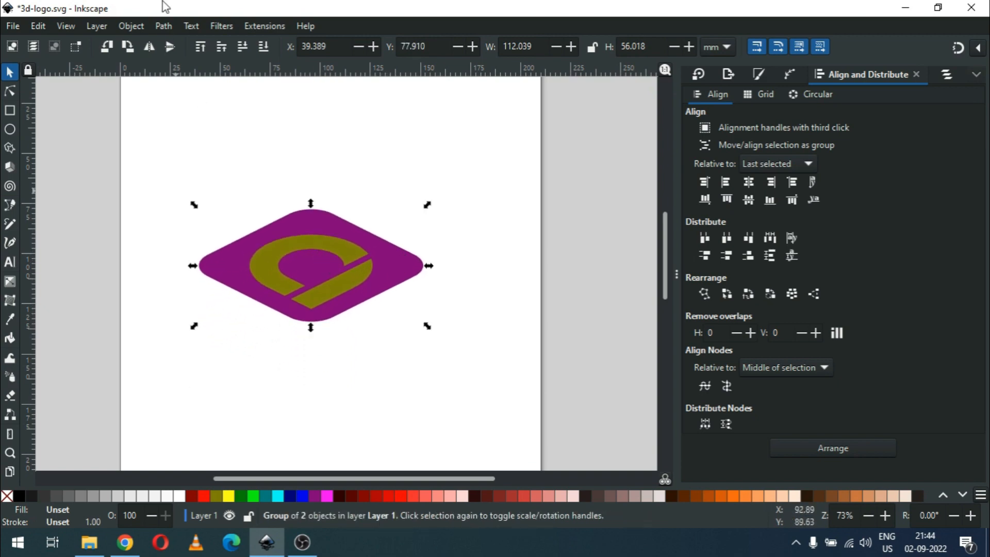
# Step: Ungroup the flattened logo into the olive letter and the purple background, and clear the selection
pyautogui.click(138, 29)
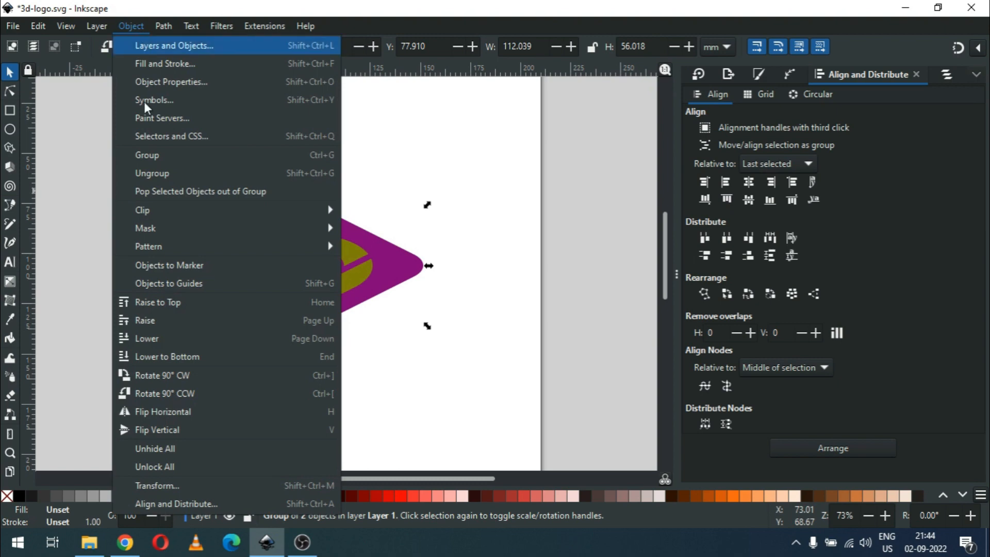
pyautogui.click(153, 172)
pyautogui.click(360, 169)
# Step: Apply the Motion extension to the purple background with length 12, angle 90, live preview and shadow filled with stroke color
pyautogui.click(320, 220)
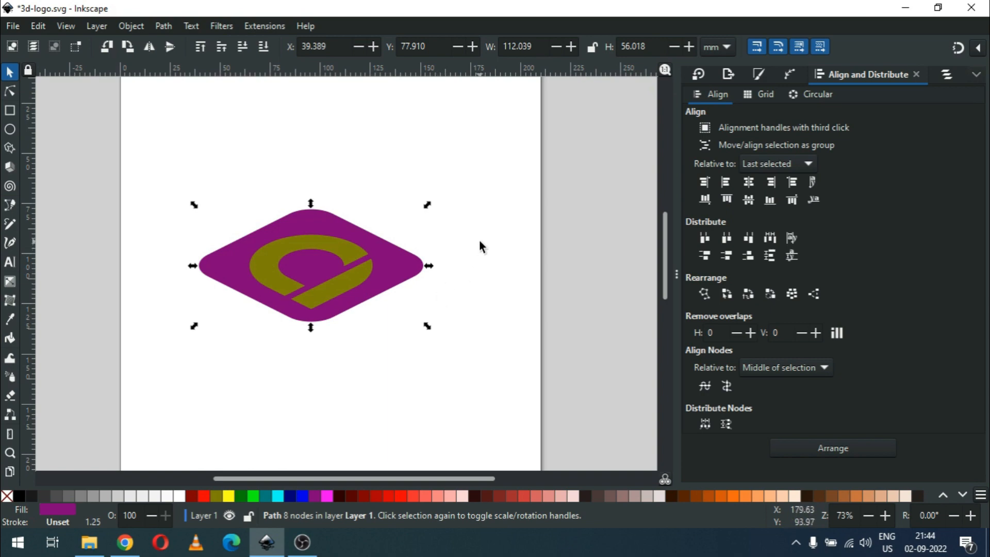
pyautogui.click(273, 24)
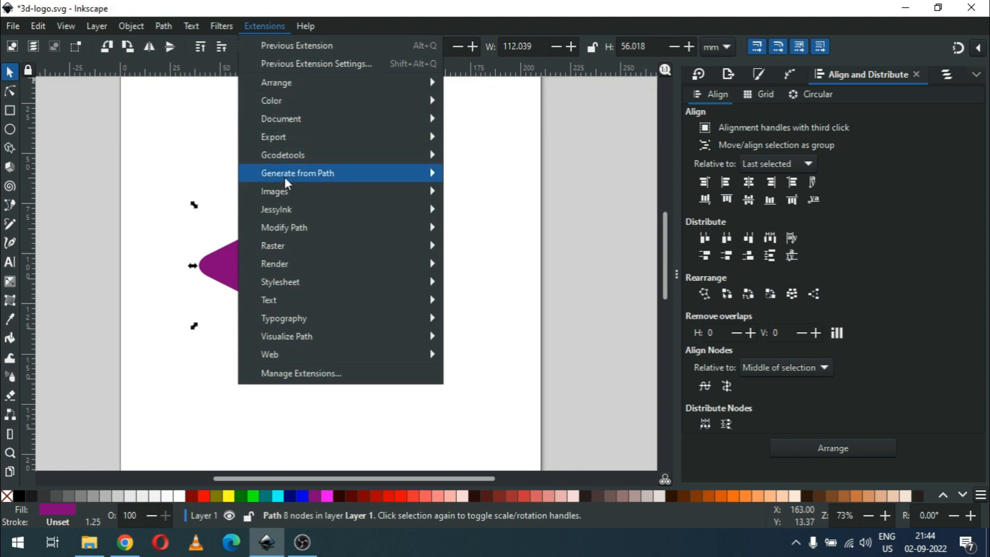
pyautogui.moveTo(286, 179)
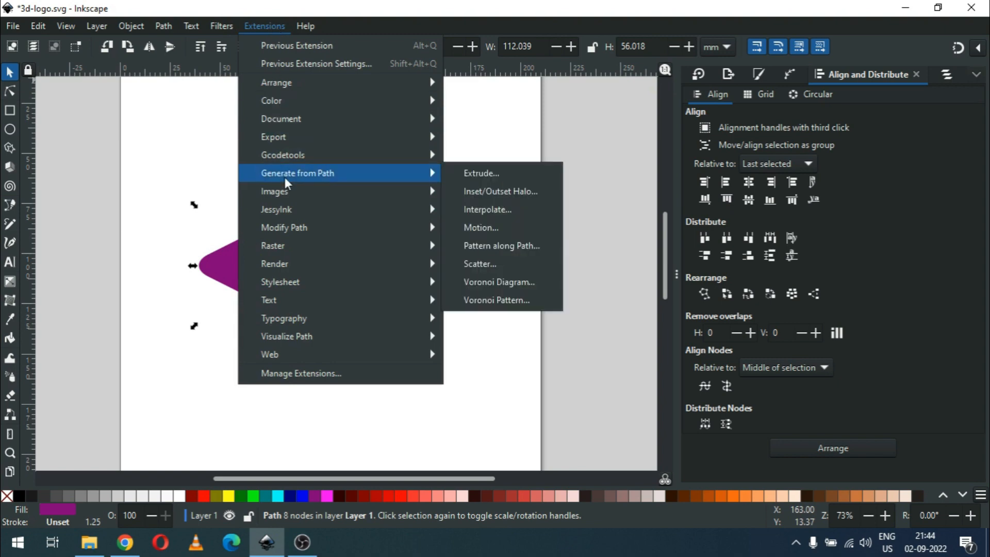
pyautogui.click(482, 227)
pyautogui.moveTo(339, 131); pyautogui.dragTo(460, 128)
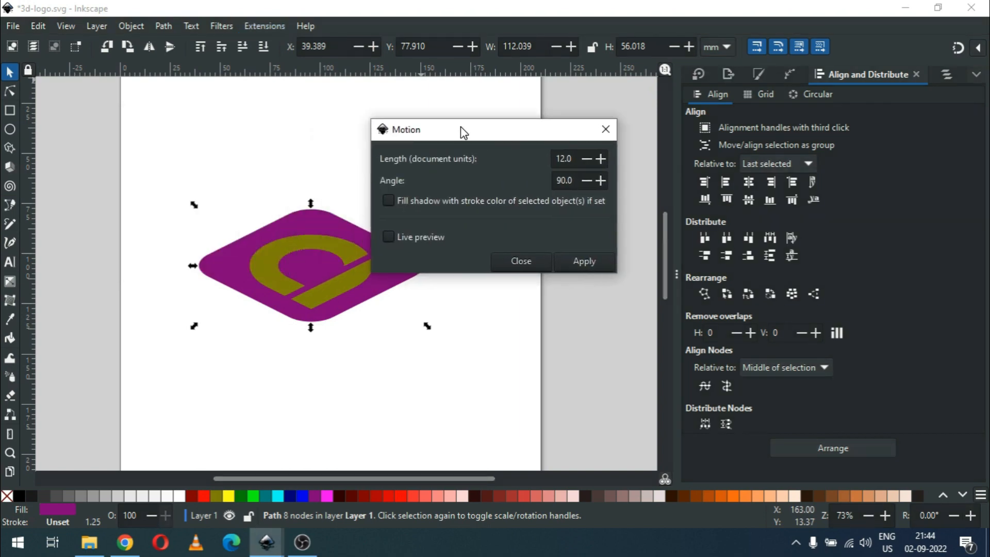
pyautogui.click(398, 236)
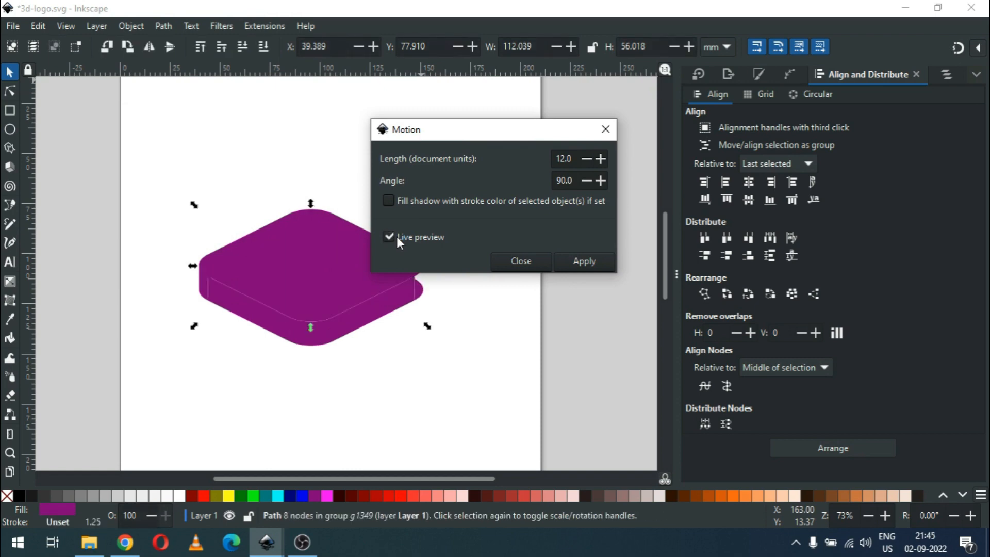
pyautogui.moveTo(467, 131); pyautogui.dragTo(530, 117)
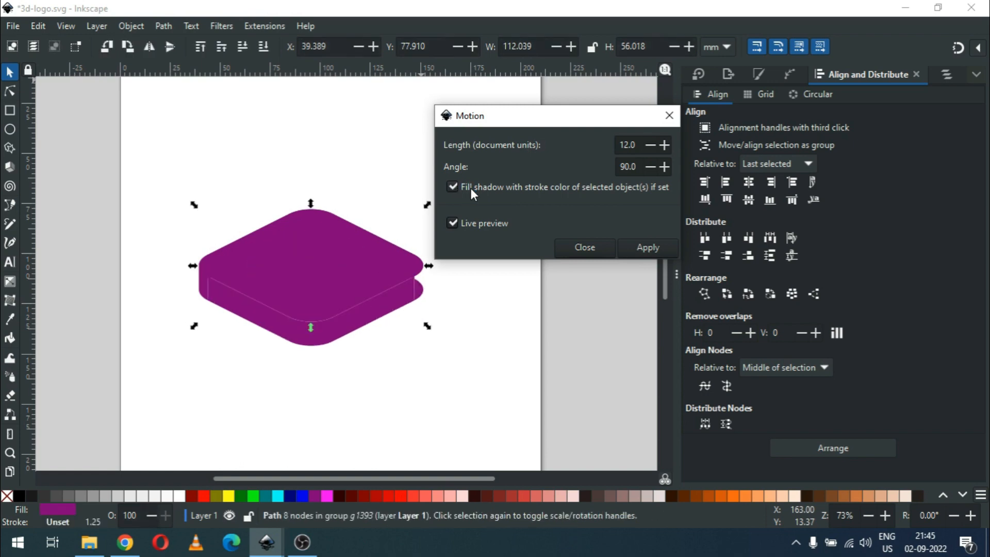
pyautogui.click(636, 247)
pyautogui.click(581, 248)
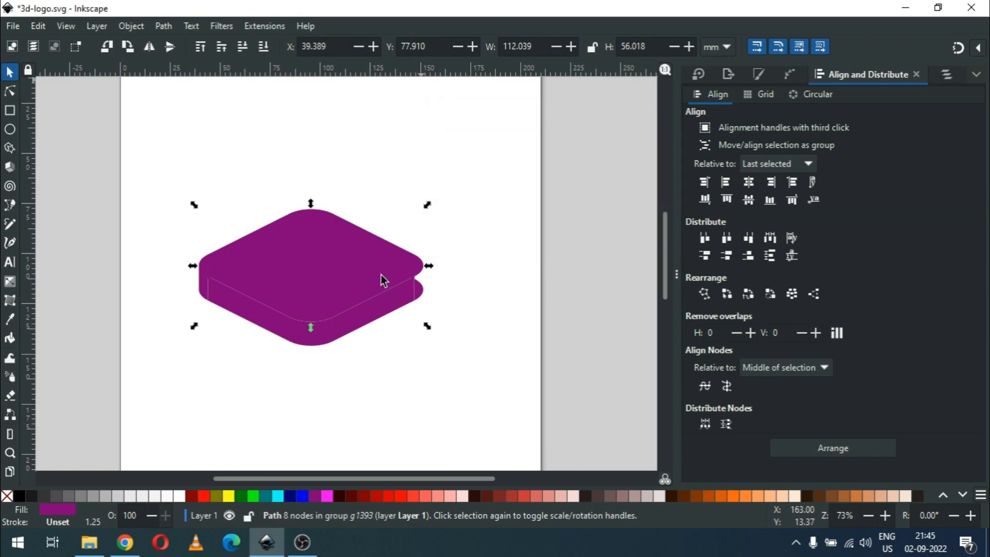
# Step: Lower the extruded purple background to the bottom, behind the olive letter, and deselect it
pyautogui.click(405, 367)
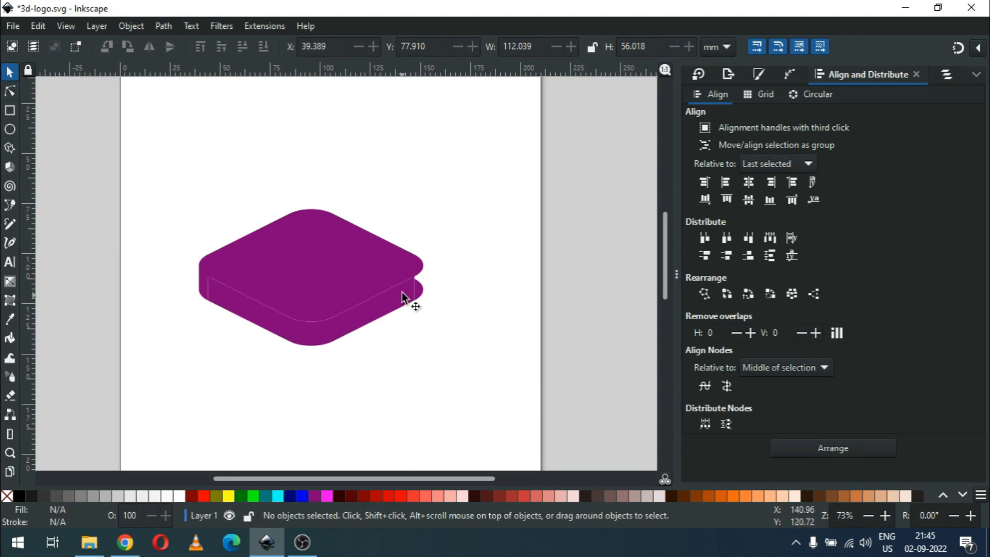
pyautogui.click(339, 273)
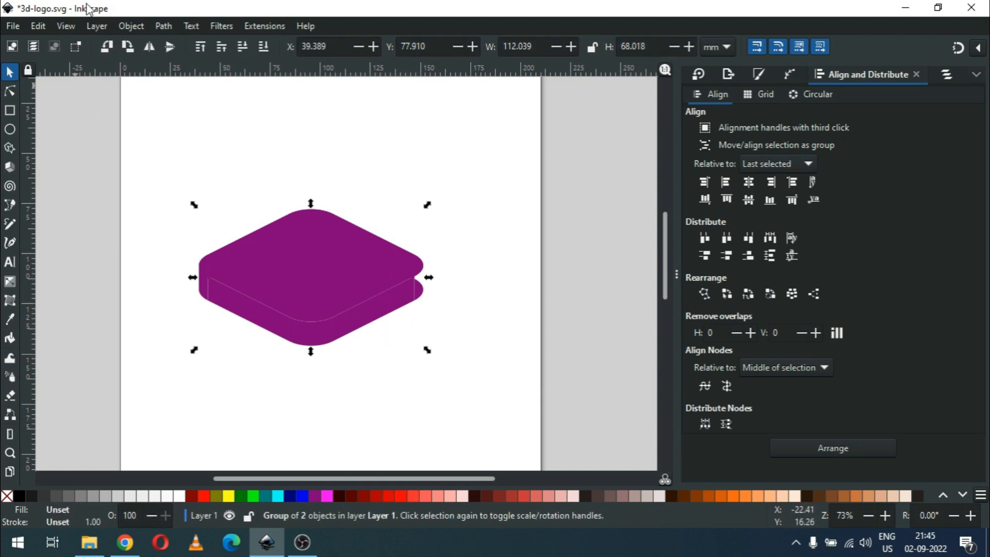
pyautogui.click(123, 27)
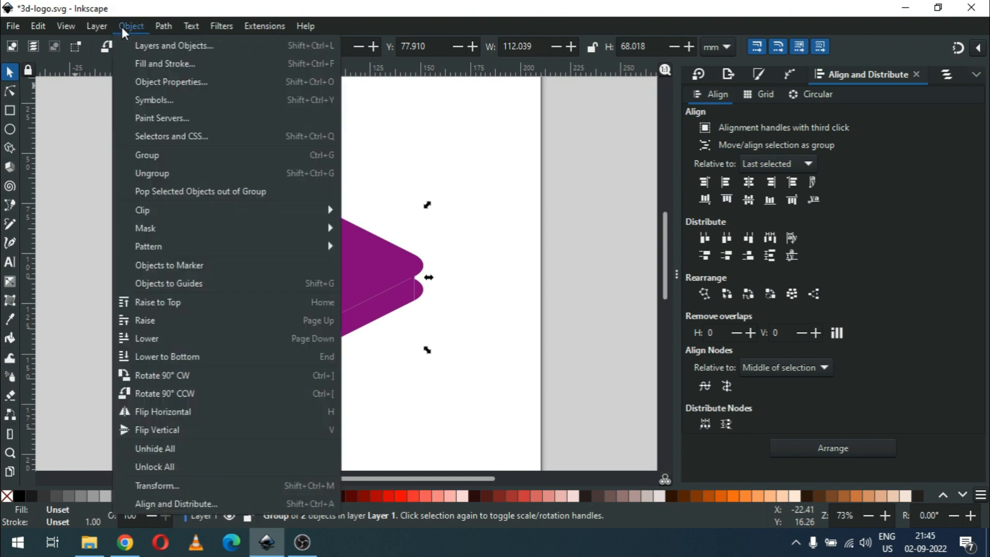
pyautogui.click(161, 357)
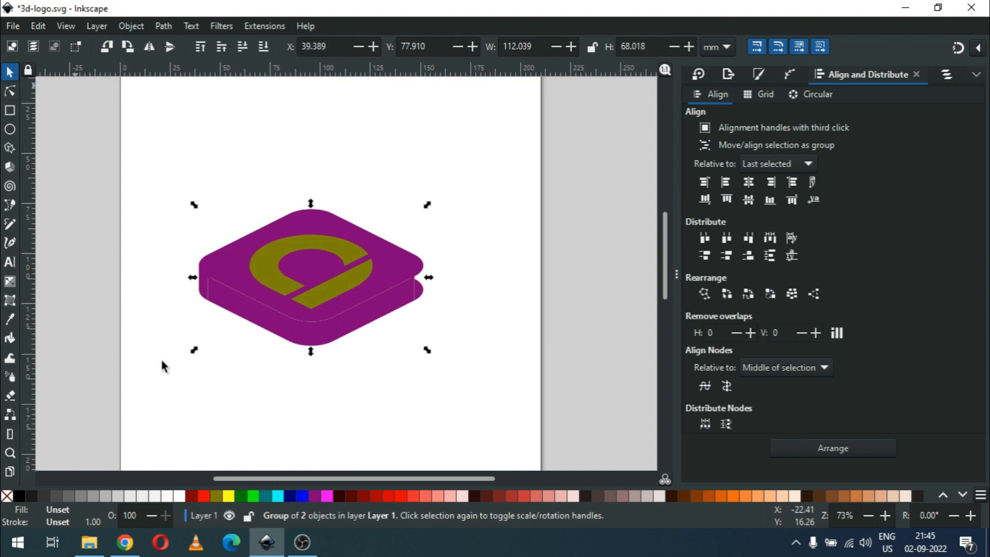
pyautogui.click(414, 350)
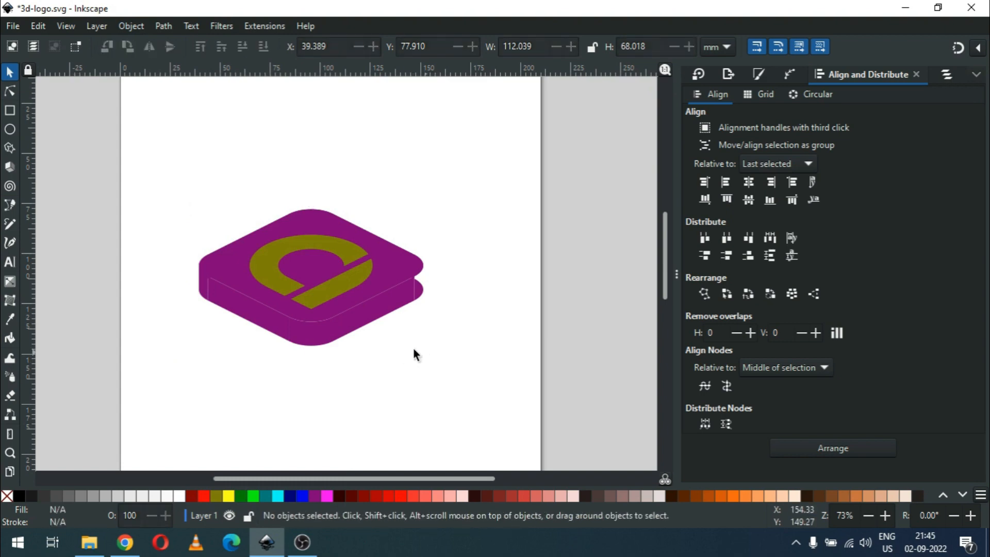
# Step: Ungroup the extruded purple background to separate its top face from the group of side faces
pyautogui.click(384, 301)
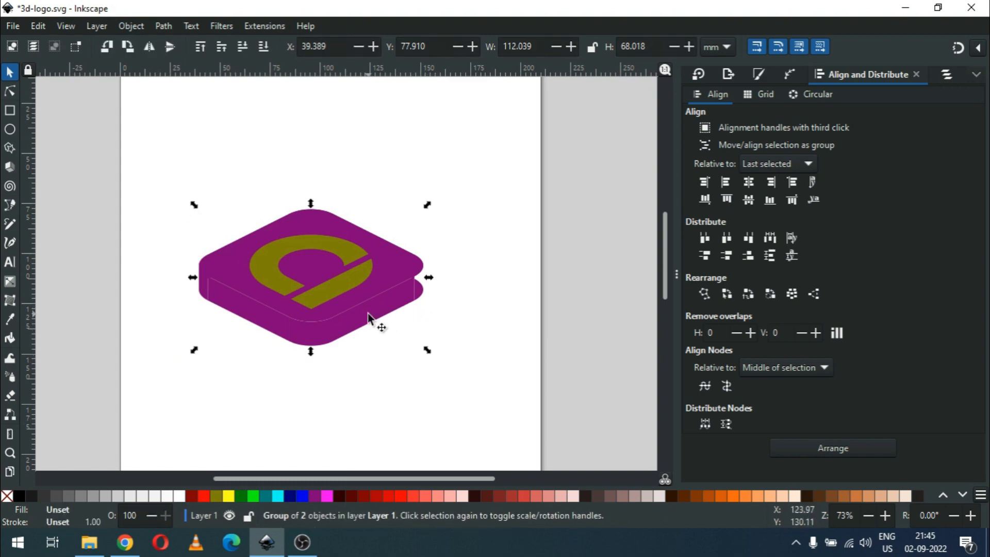
pyautogui.press('z')
pyautogui.moveTo(170, 210); pyautogui.dragTo(468, 370)
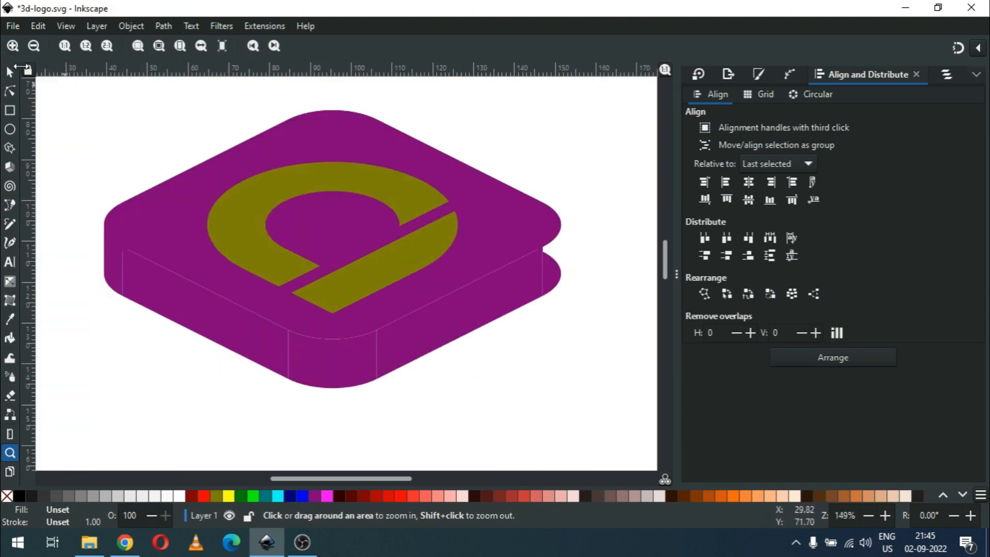
pyautogui.click(11, 74)
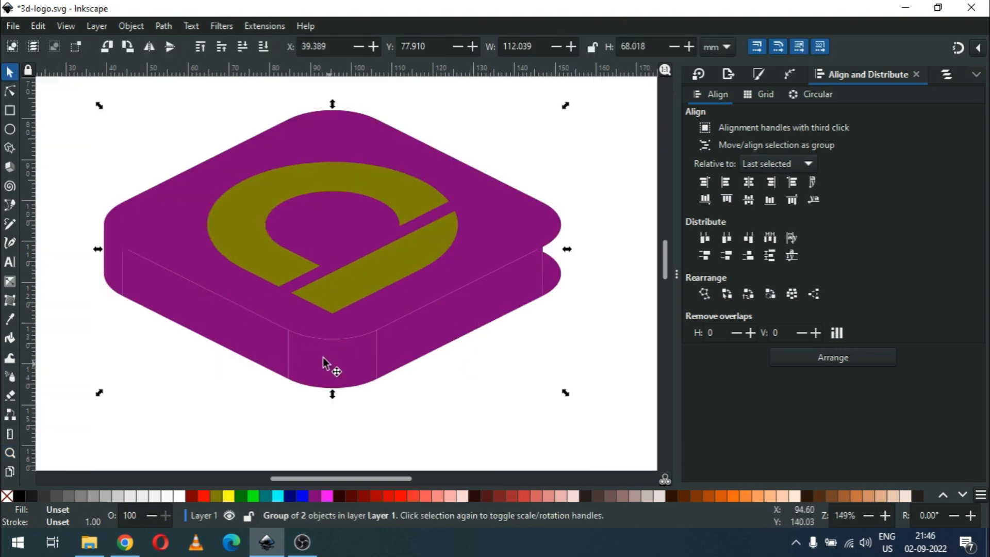
pyautogui.click(122, 26)
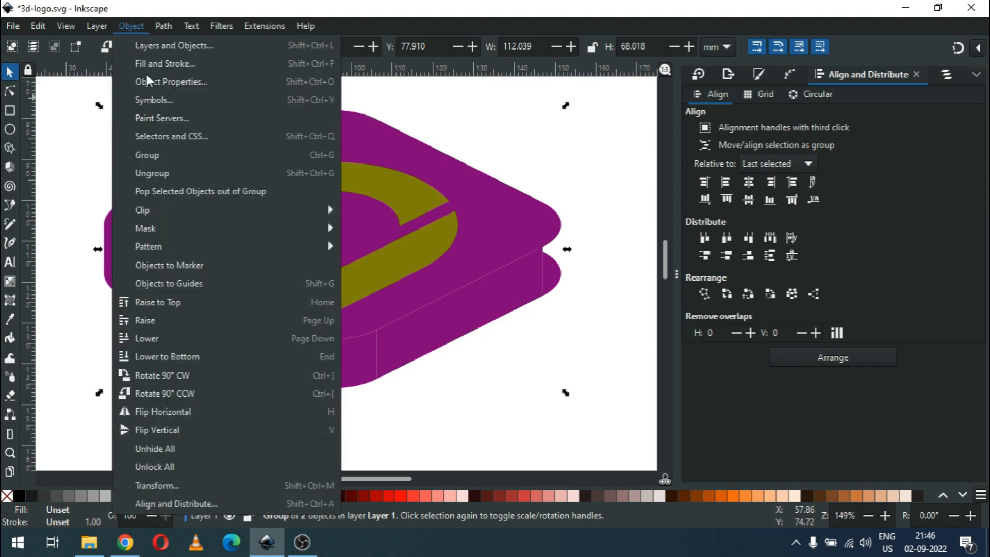
pyautogui.click(158, 173)
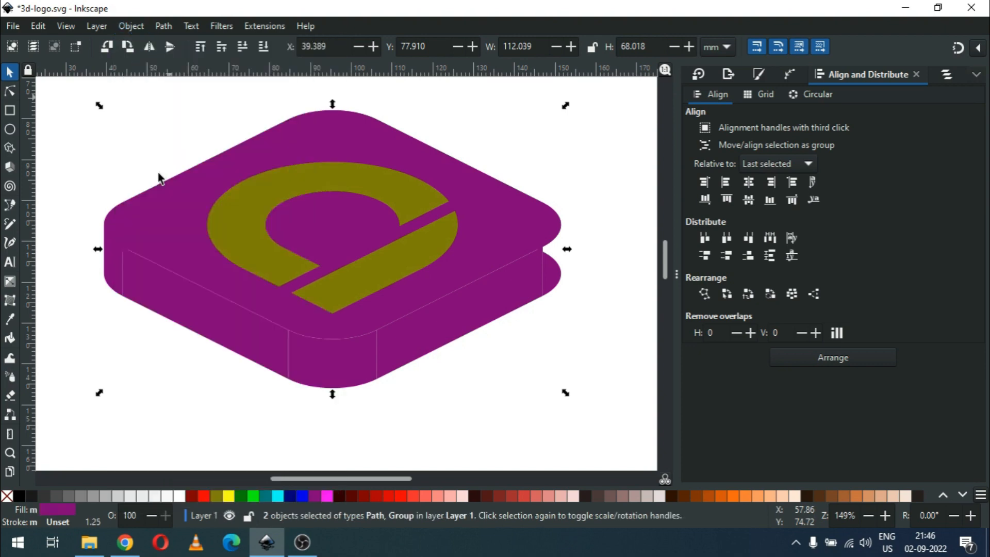
pyautogui.click(452, 412)
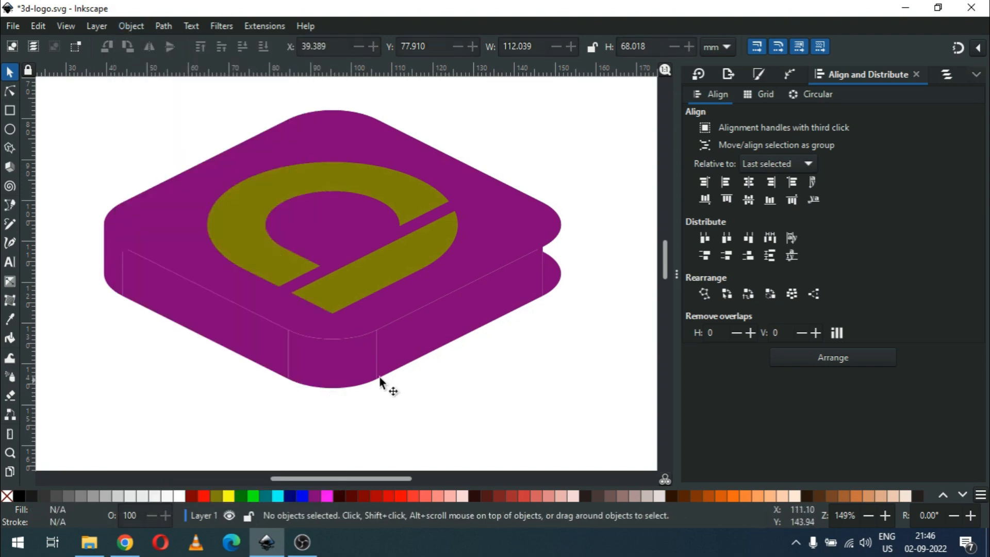
# Step: Ungroup the side faces of the purple extrusion into individual paths and deselect them
pyautogui.click(110, 274)
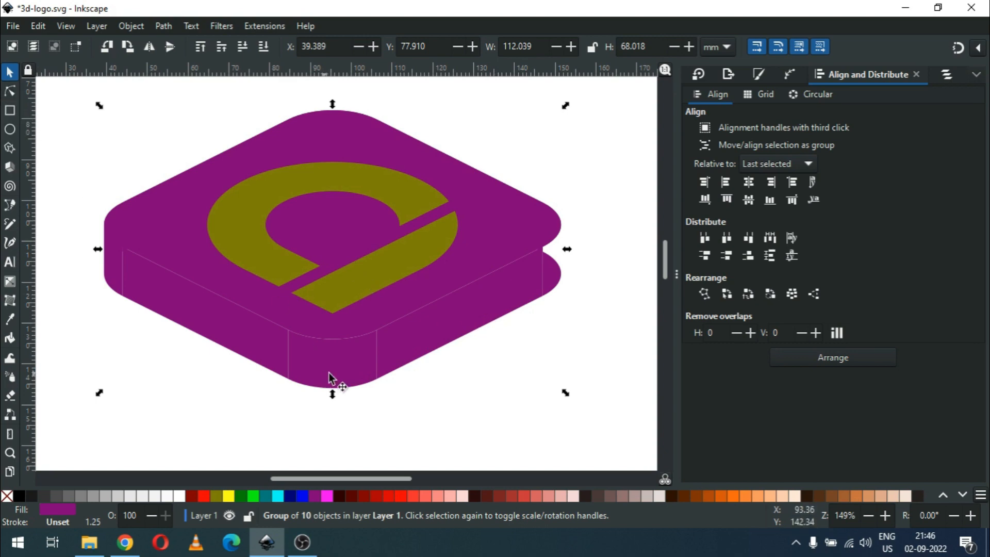
pyautogui.click(163, 26)
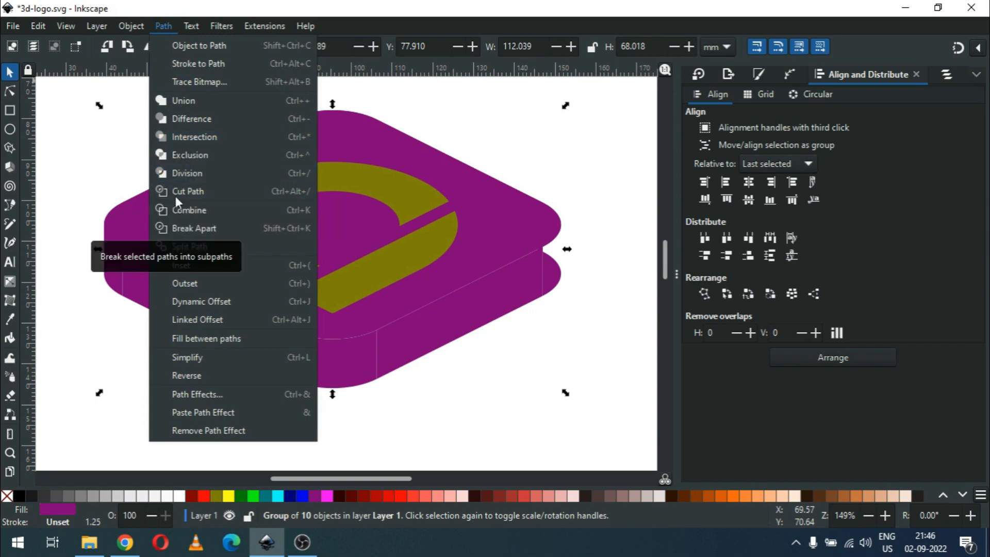
pyautogui.click(135, 27)
pyautogui.click(150, 173)
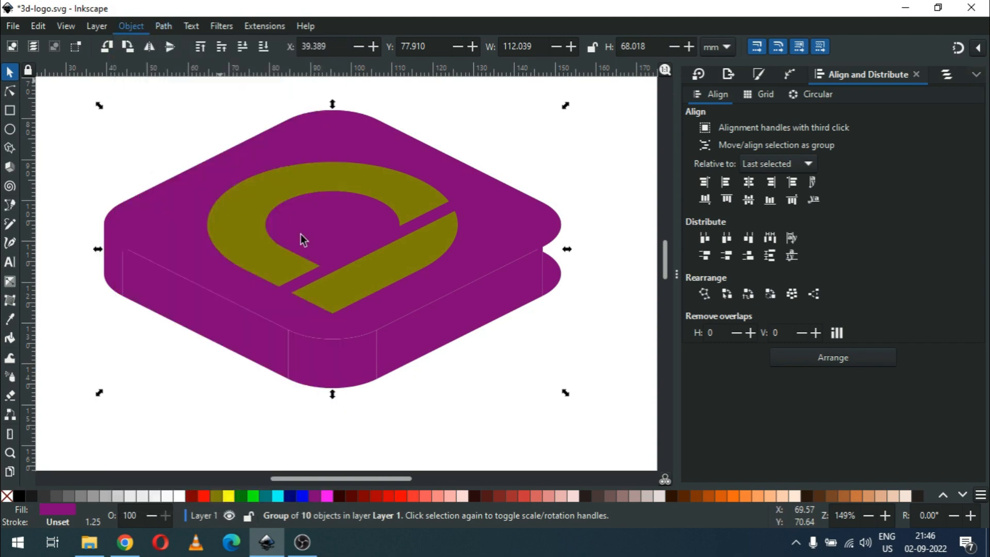
pyautogui.press('Escape')
# Step: Delete the front-right side face of the purple extrusion and the rounded corner piece beside it
pyautogui.click(526, 288)
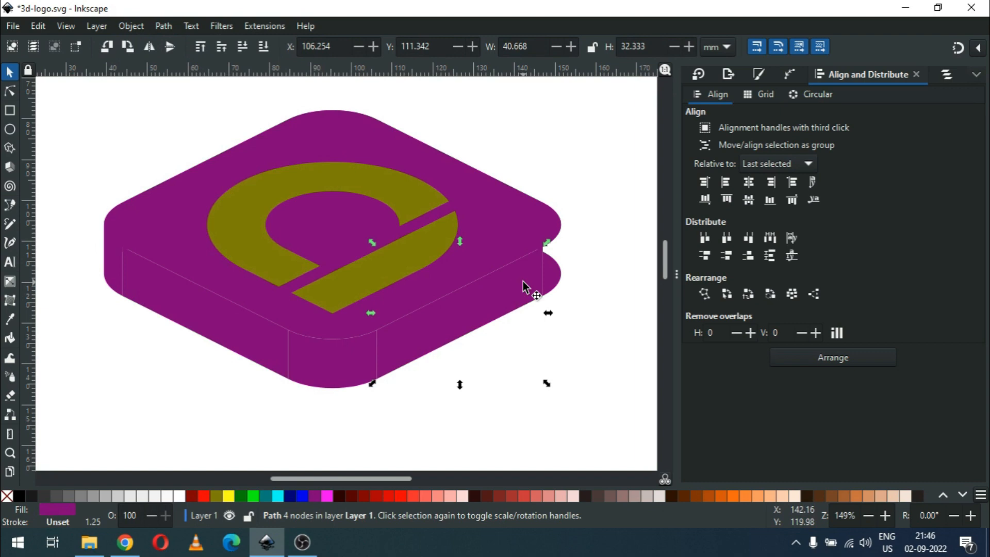
pyautogui.moveTo(526, 288); pyautogui.dragTo(559, 356)
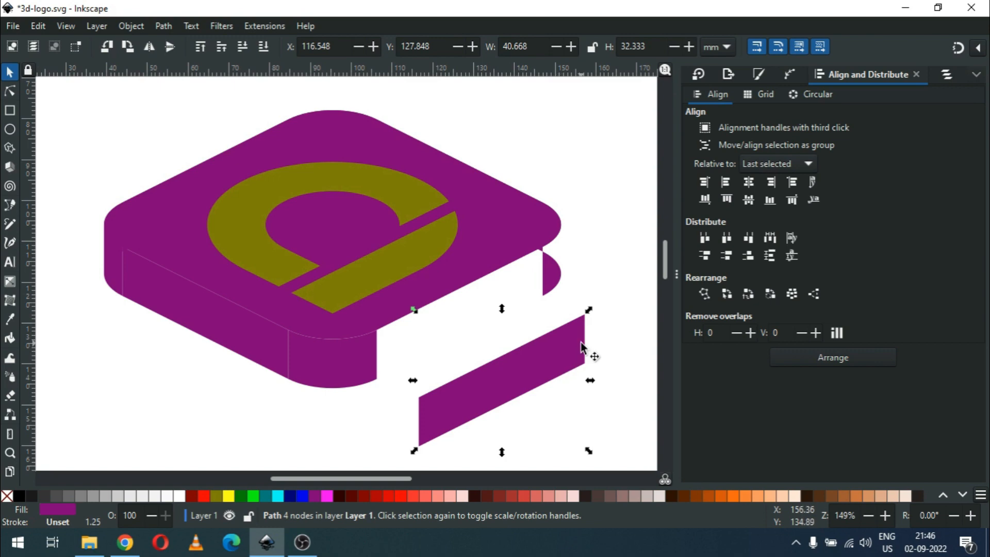
pyautogui.press('Delete')
pyautogui.click(548, 285)
pyautogui.press('Delete')
pyautogui.click(543, 253)
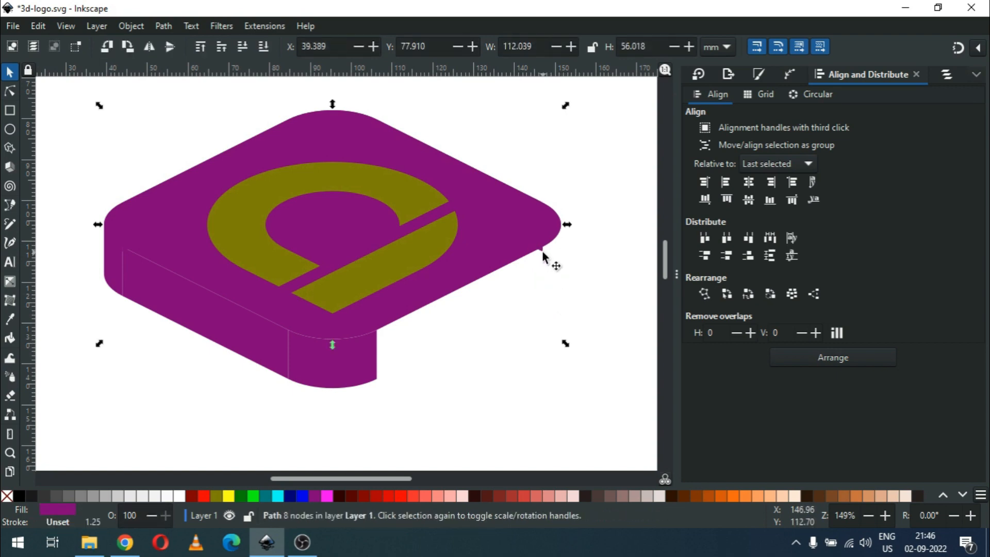
pyautogui.press('Delete')
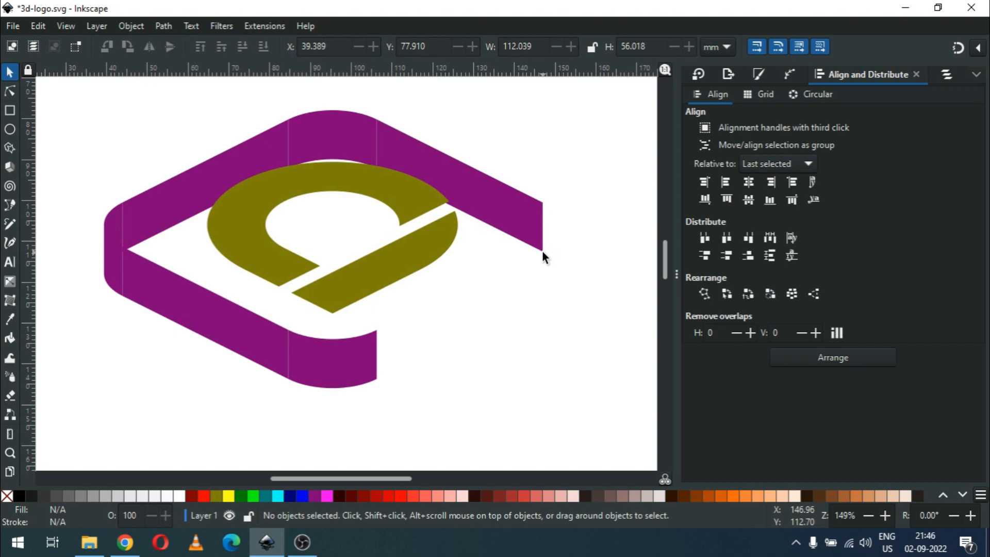
pyautogui.press('ctrl')
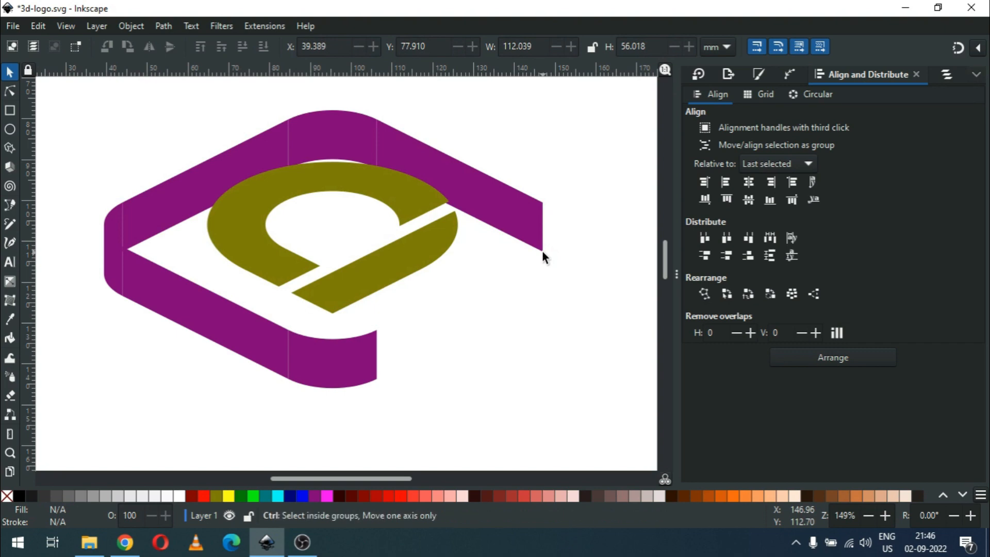
pyautogui.hotkey('ctrl', 'z')
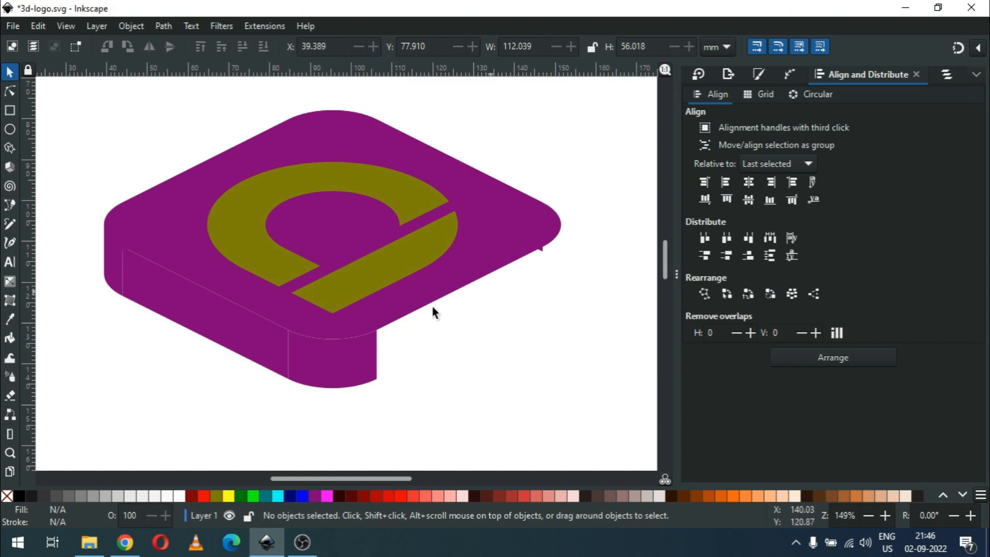
# Step: Unite the front corner, front-left and far-left side faces of the purple extrusion into one path
pyautogui.click(360, 360)
pyautogui.keyDown('shift'); pyautogui.click(239, 349); pyautogui.keyUp('shift')
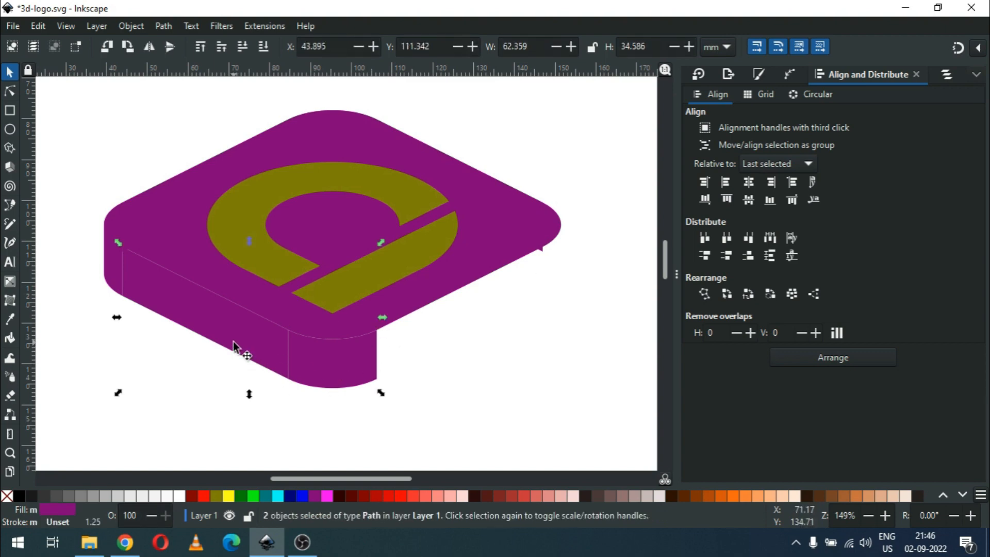
pyautogui.keyDown('shift'); pyautogui.click(135, 290); pyautogui.keyUp('shift')
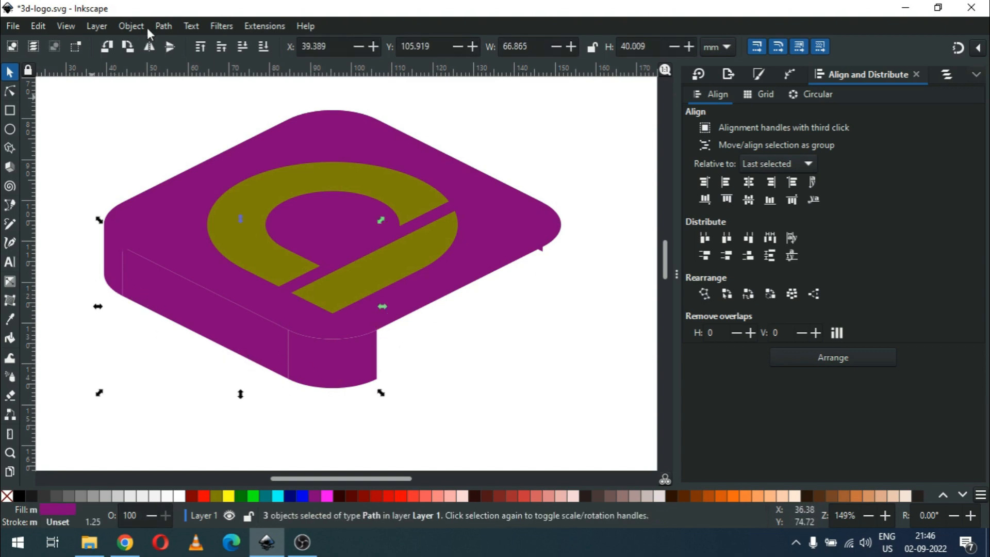
pyautogui.click(163, 26)
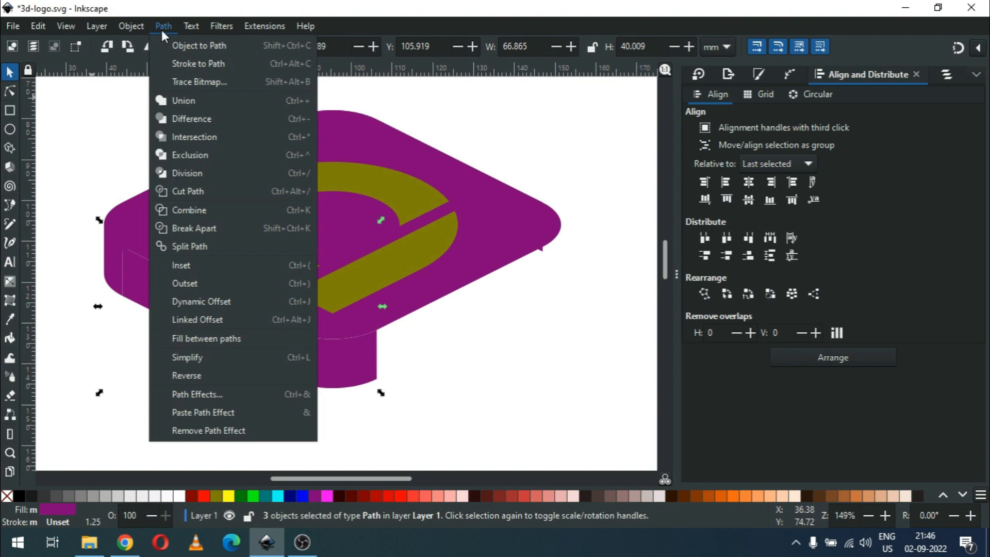
pyautogui.click(176, 100)
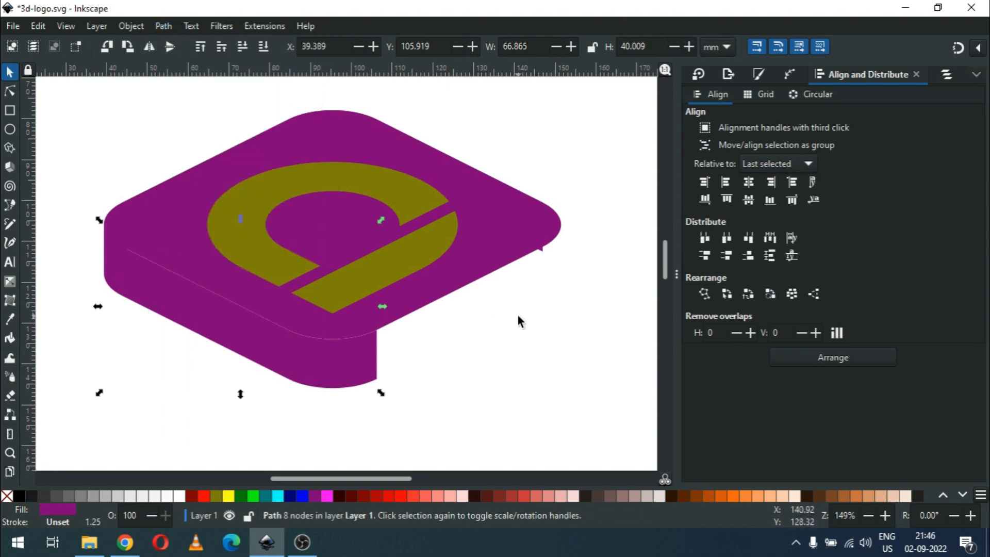
# Step: Delete the leftover purple side face sticking out beneath the top face's right corner
pyautogui.press('z')
pyautogui.moveTo(497, 205); pyautogui.dragTo(591, 296)
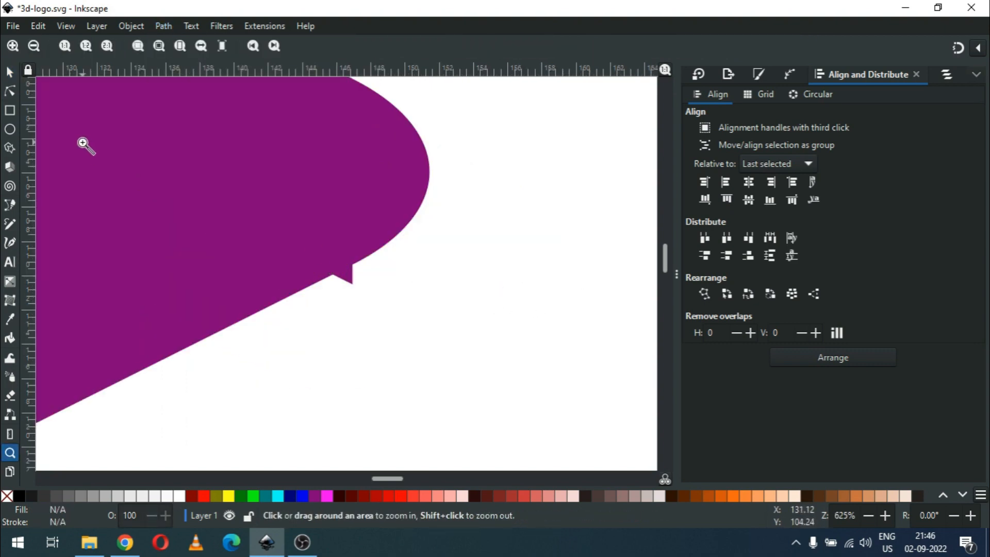
pyautogui.click(10, 71)
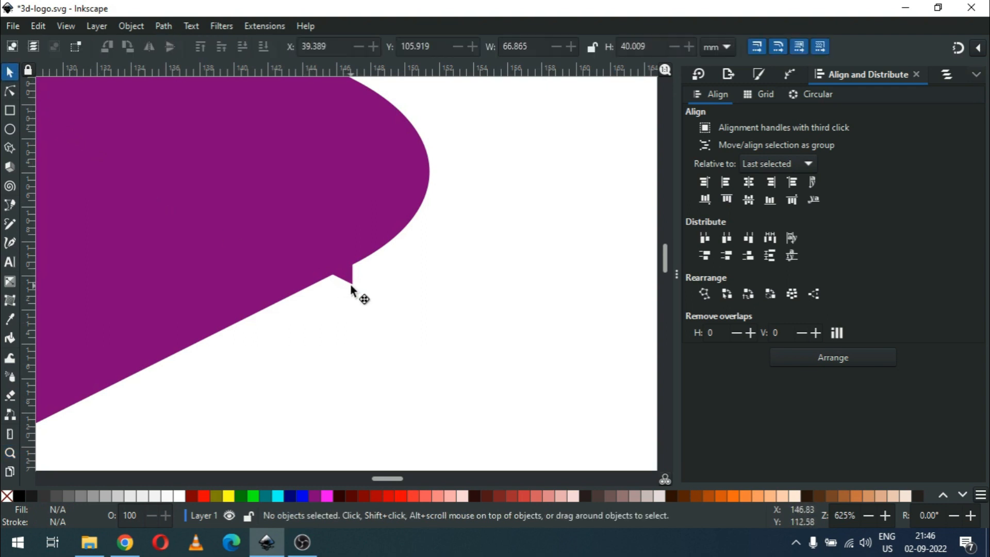
pyautogui.click(350, 283)
pyautogui.moveTo(351, 282); pyautogui.dragTo(477, 363)
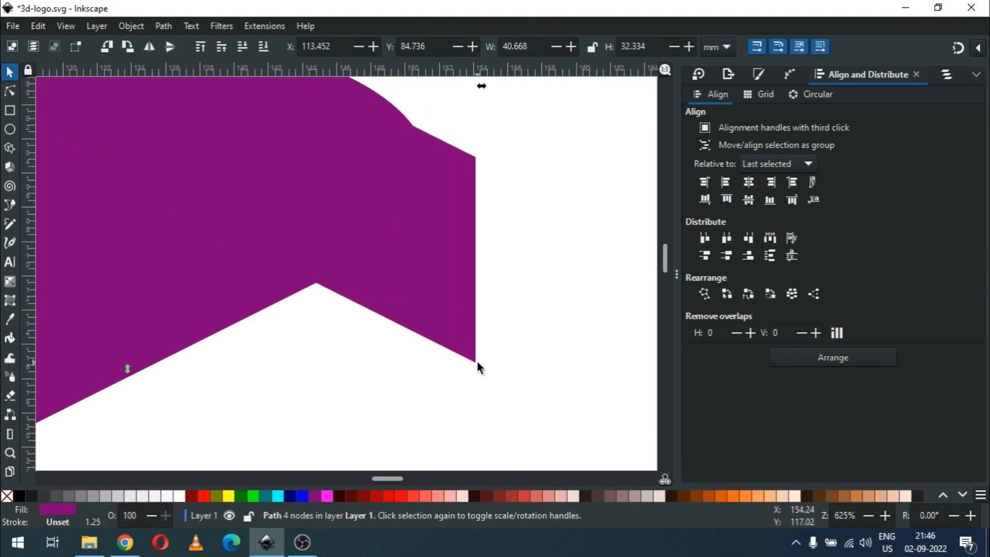
pyautogui.press('Delete')
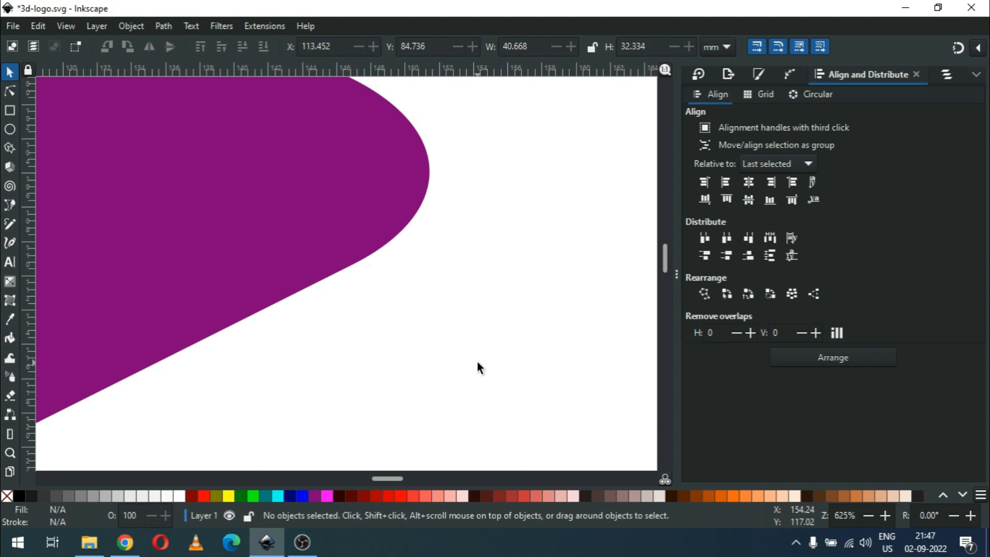
# Step: Duplicate the merged purple side face and fill the copy green
pyautogui.press('+')
pyautogui.press('+')
pyautogui.press('+')
pyautogui.press('+')
pyautogui.press('-')
pyautogui.press('-')
pyautogui.press('-')
pyautogui.press('-')
pyautogui.press('-')
pyautogui.press('-')
pyautogui.press('-')
pyautogui.press('-')
pyautogui.press('-')
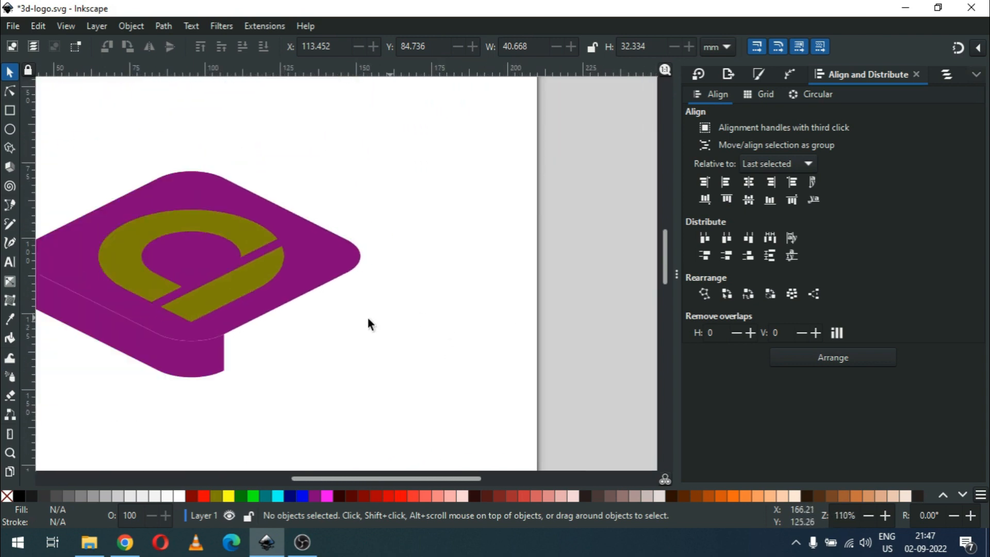
pyautogui.moveTo(398, 481); pyautogui.dragTo(357, 481)
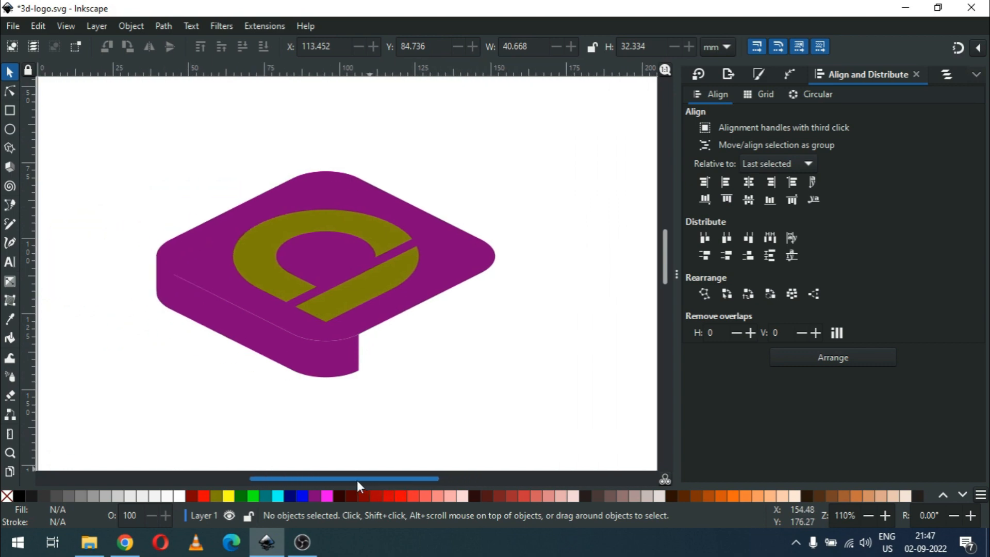
pyautogui.click(345, 372)
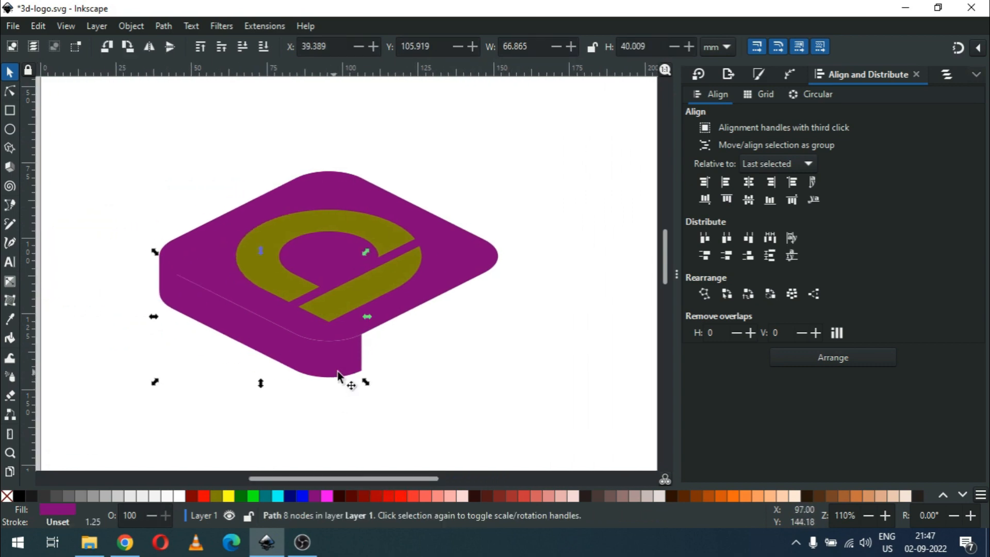
pyautogui.rightClick(212, 311)
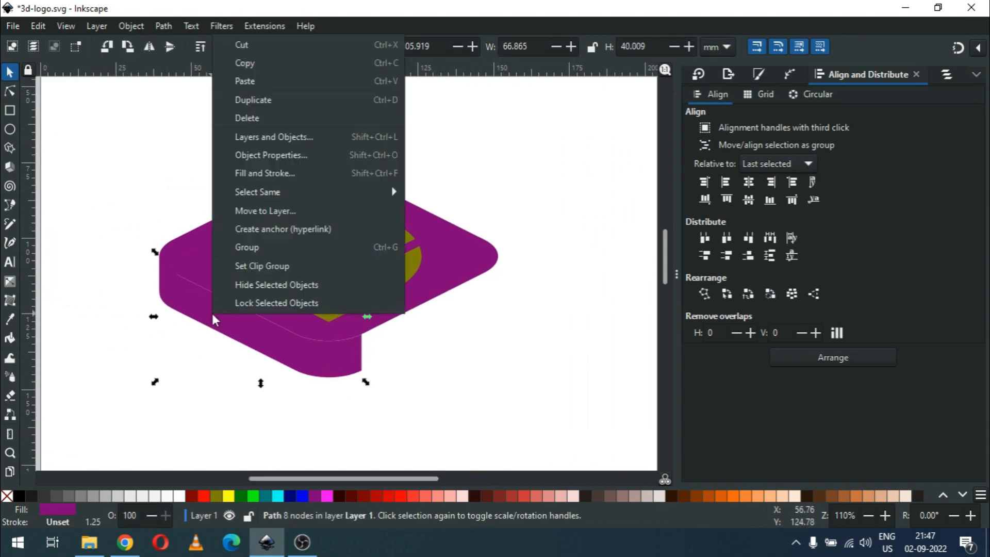
pyautogui.click(249, 103)
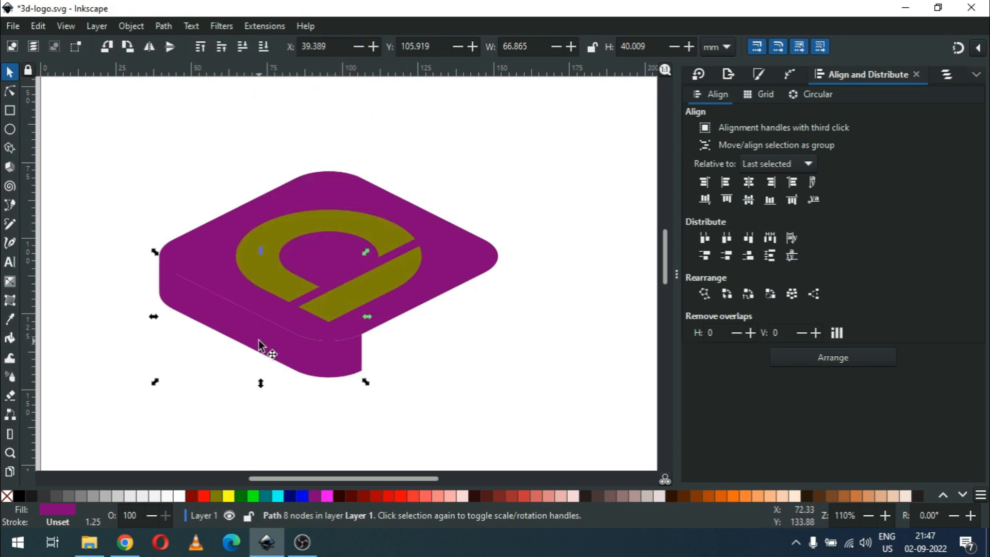
pyautogui.click(240, 496)
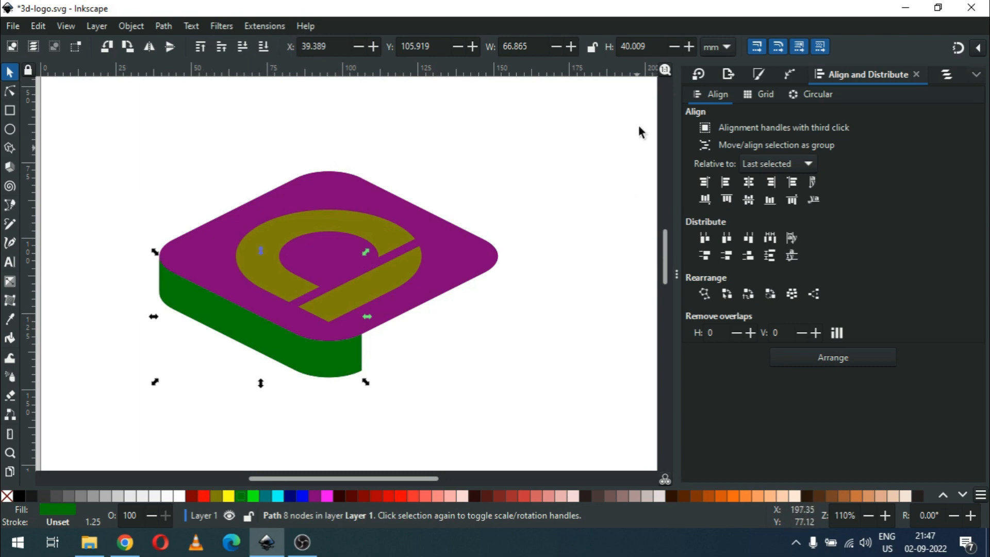
# Step: Flip the green side face horizontally and align its right edge with the purple top face's right edge
pyautogui.click(150, 46)
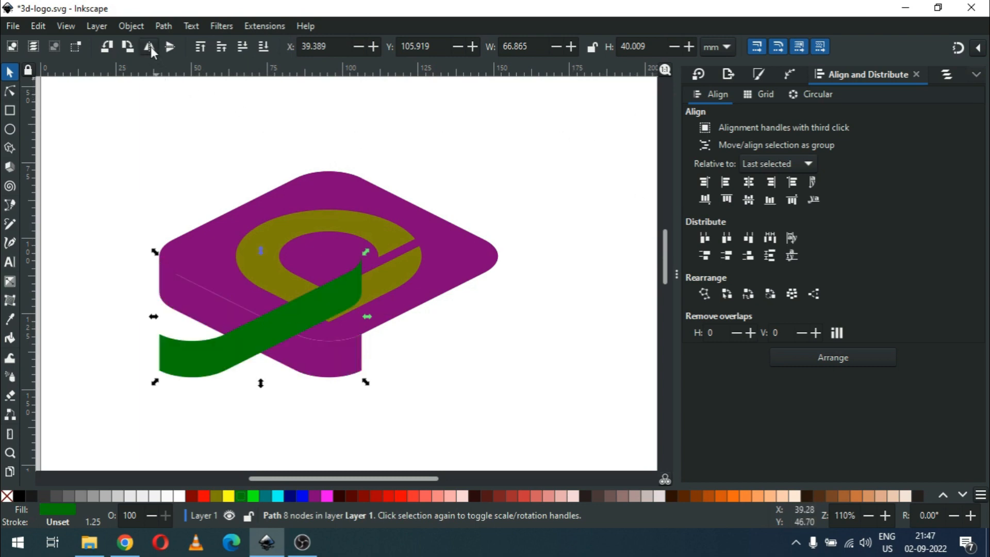
pyautogui.keyDown('shift'); pyautogui.click(462, 272); pyautogui.keyUp('shift')
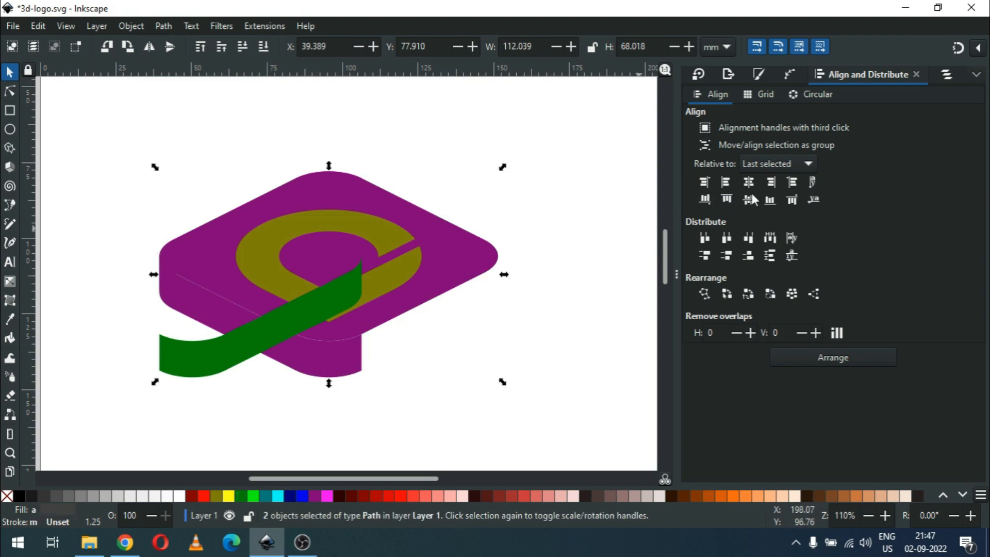
pyautogui.click(772, 183)
pyautogui.click(525, 375)
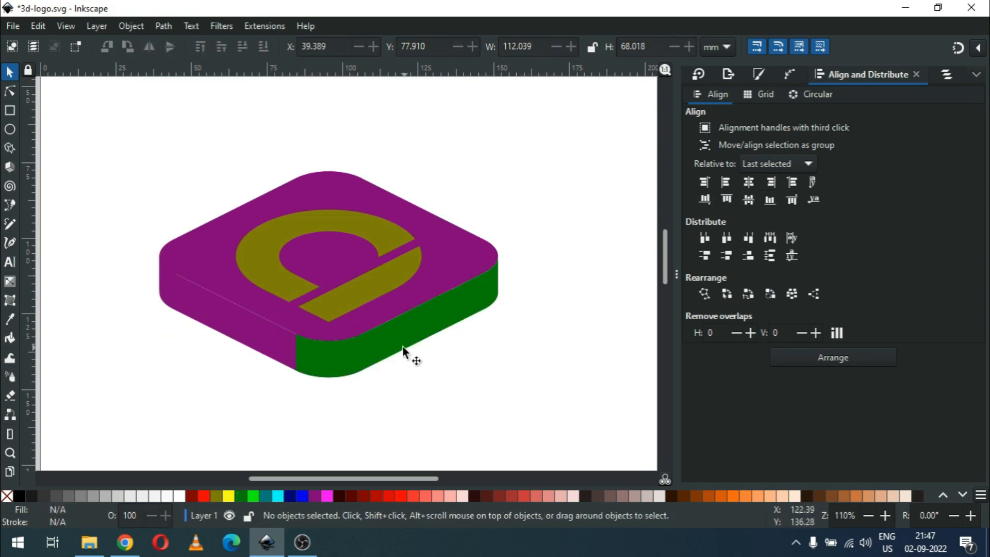
# Step: Unite the green side face with the purple side face into one path
pyautogui.click(385, 355)
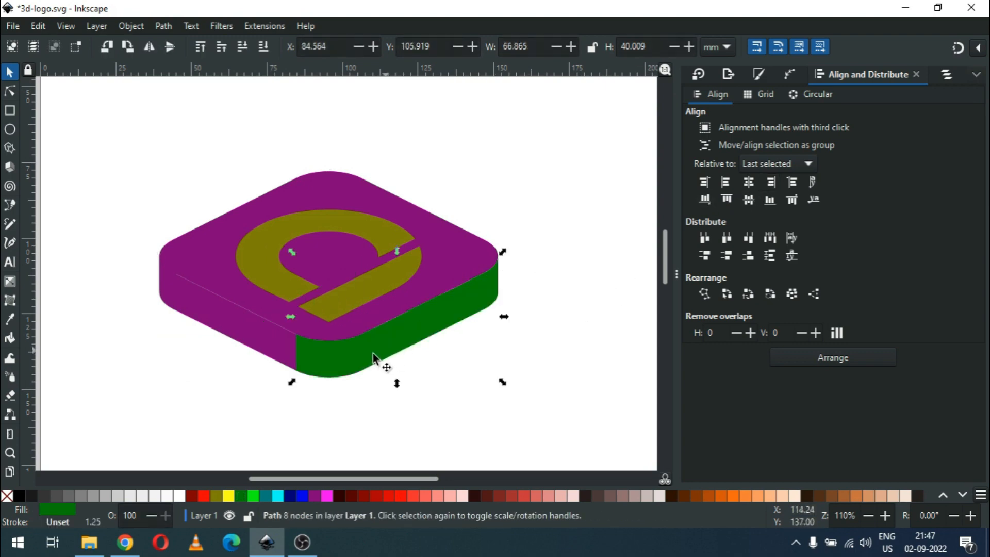
pyautogui.keyDown('shift'); pyautogui.click(263, 343); pyautogui.keyUp('shift')
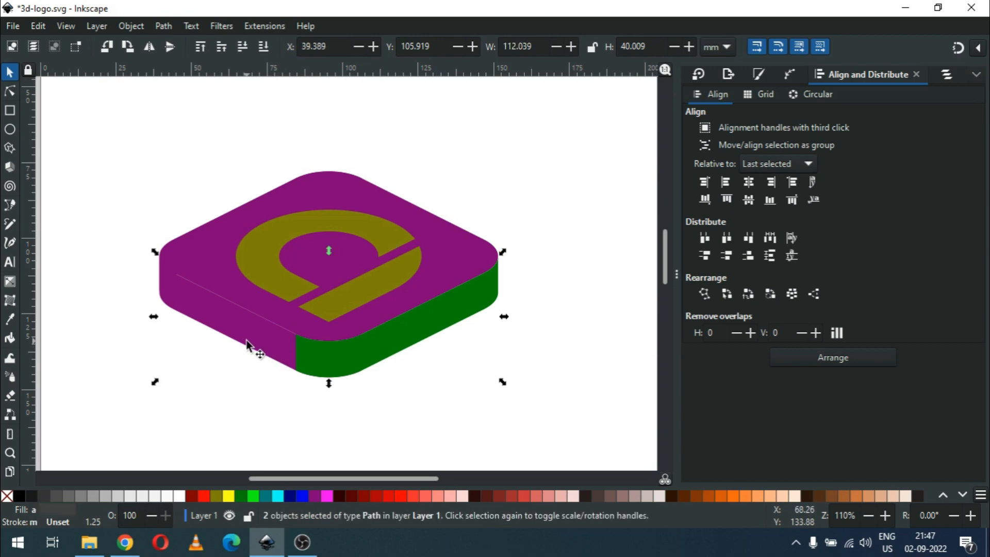
pyautogui.click(164, 26)
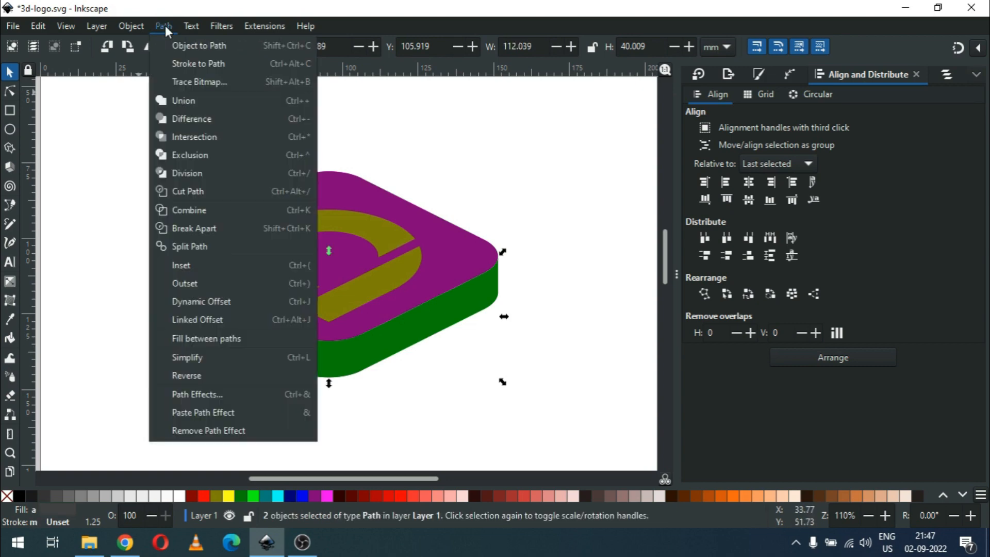
pyautogui.click(178, 103)
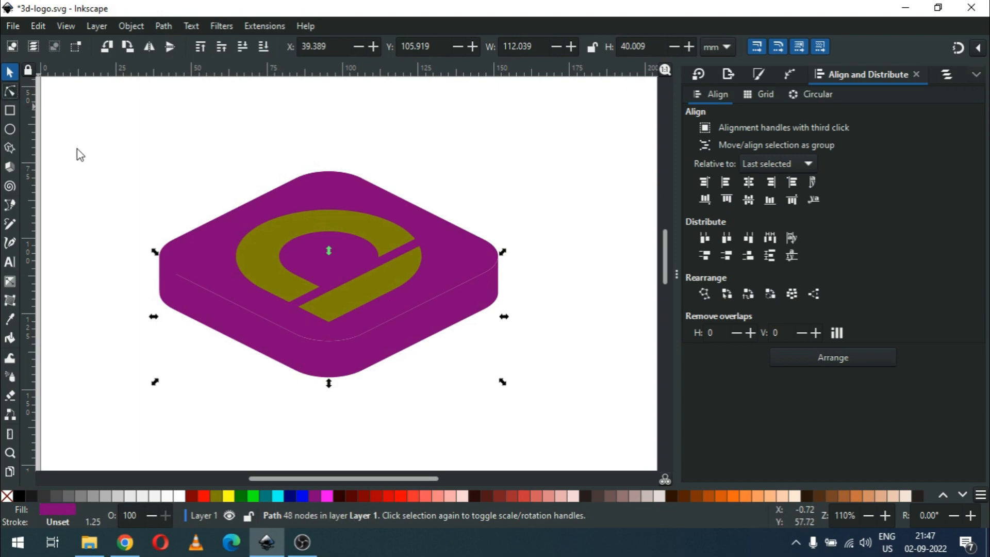
# Step: Lower the nodes along the side path's bottom front corner by about 2.4 mm and save the drawing
pyautogui.press('n')
pyautogui.moveTo(409, 429); pyautogui.dragTo(256, 367)
pyautogui.moveTo(366, 371); pyautogui.dragTo(367, 377)
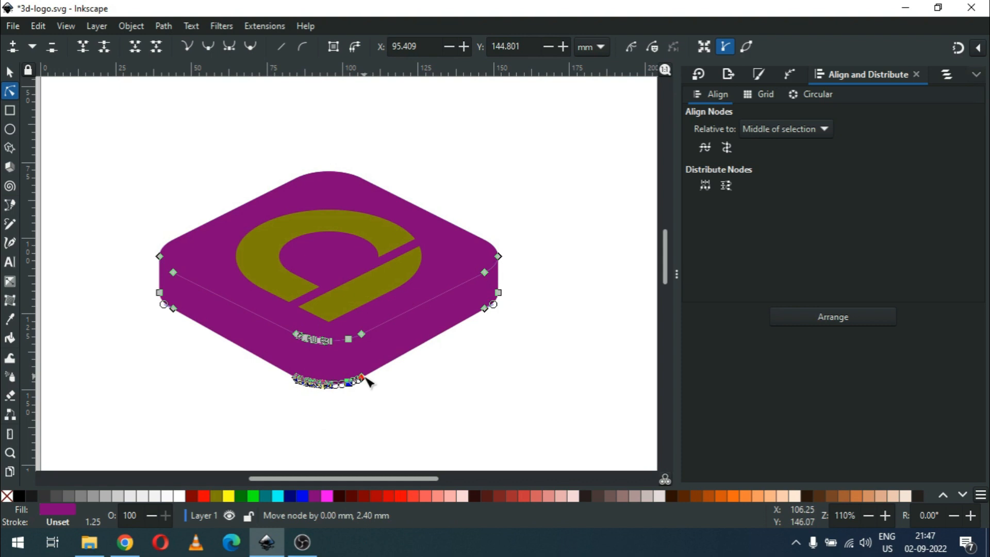
pyautogui.moveTo(366, 380); pyautogui.dragTo(366, 382)
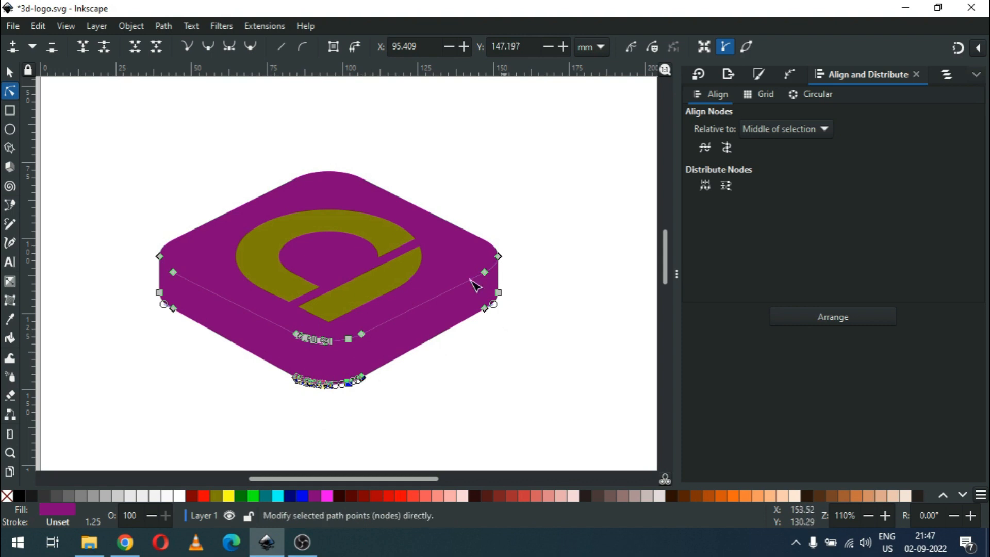
pyautogui.click(10, 72)
pyautogui.hotkey('ctrl', 's')
# Step: Duplicate the olive letter, placing the copy about 19.4 mm above the original, and fill it red
pyautogui.click(352, 298)
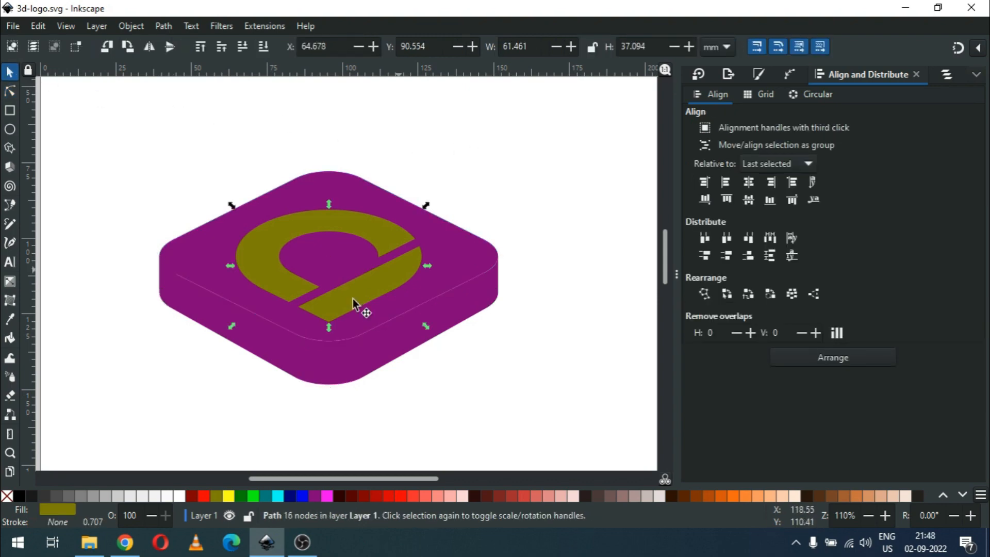
pyautogui.rightClick(354, 299)
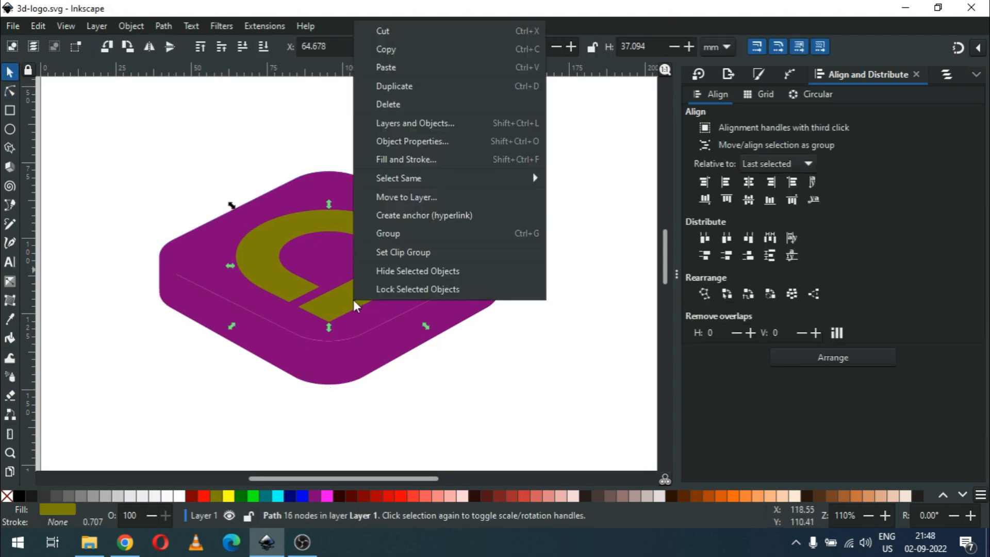
pyautogui.click(414, 86)
pyautogui.moveTo(364, 284); pyautogui.dragTo(364, 223)
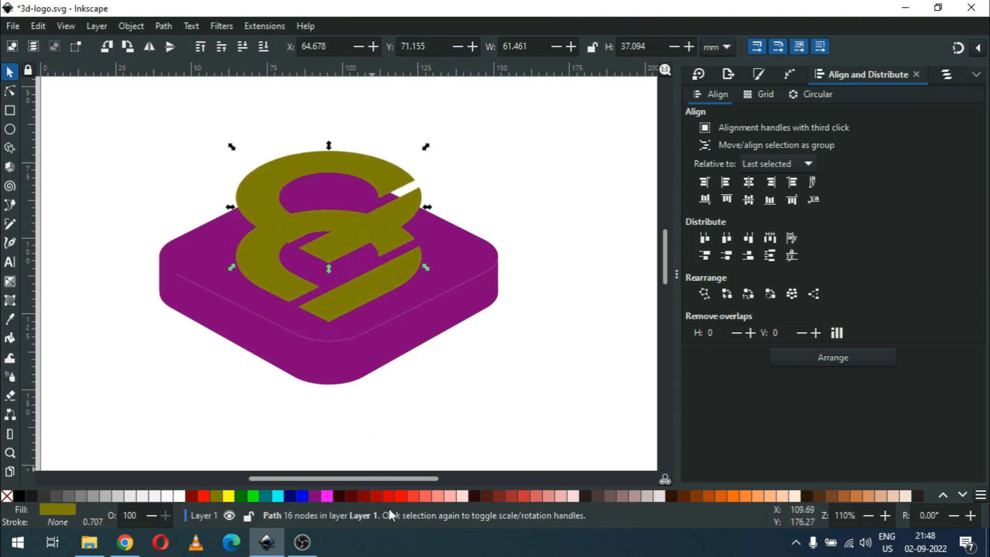
pyautogui.click(399, 497)
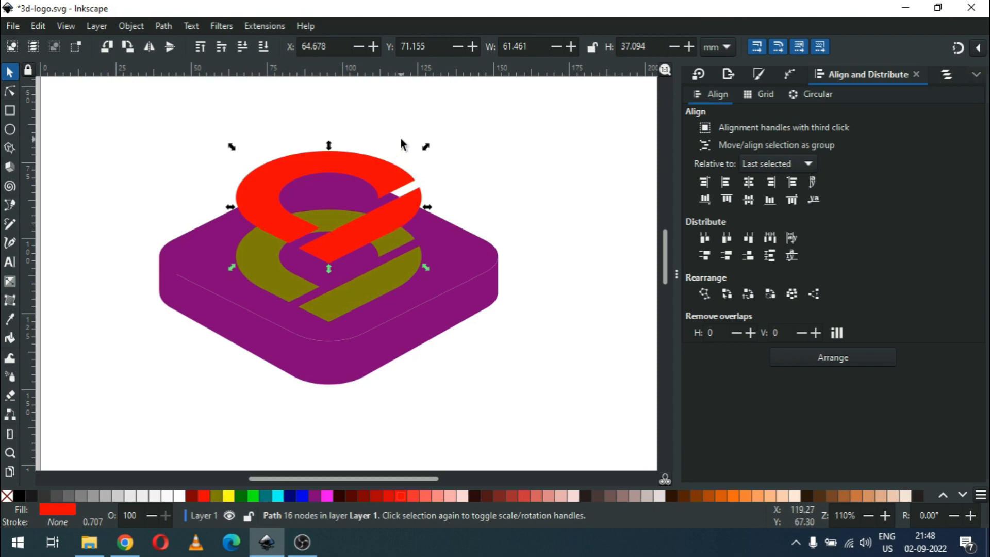
# Step: Extrude the red letter with the Motion extension using length 10.0 and angle 90.0, with live preview enabled
pyautogui.click(270, 24)
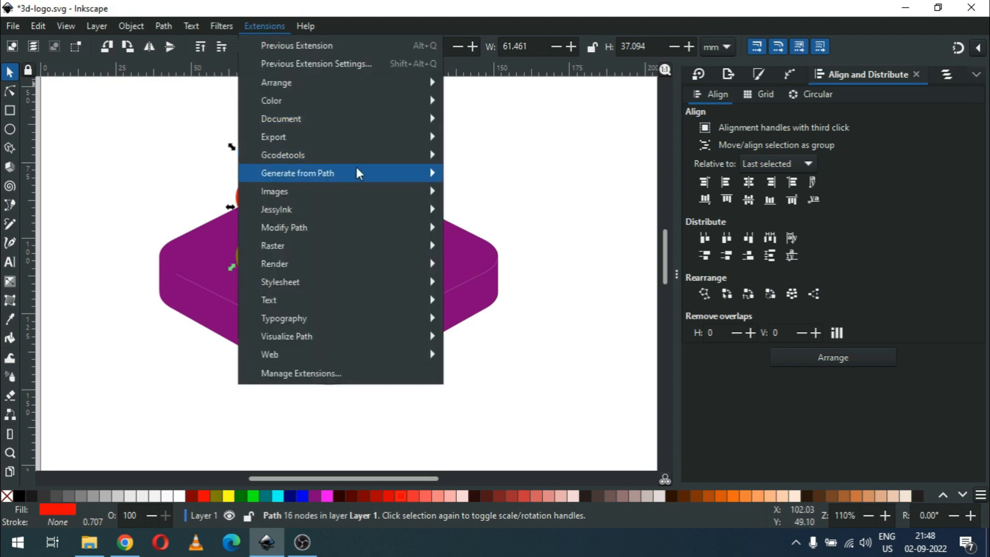
pyautogui.moveTo(359, 173)
pyautogui.click(499, 227)
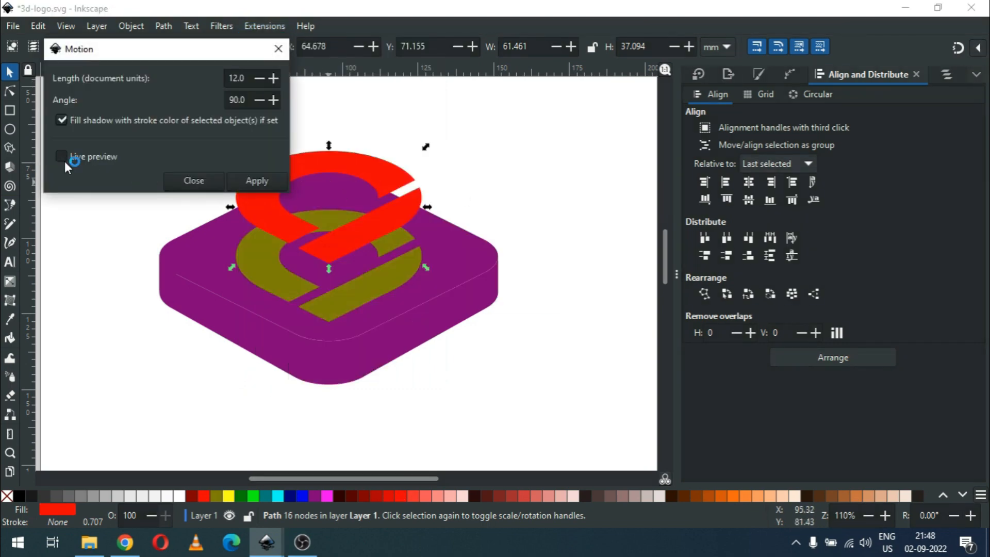
pyautogui.click(65, 161)
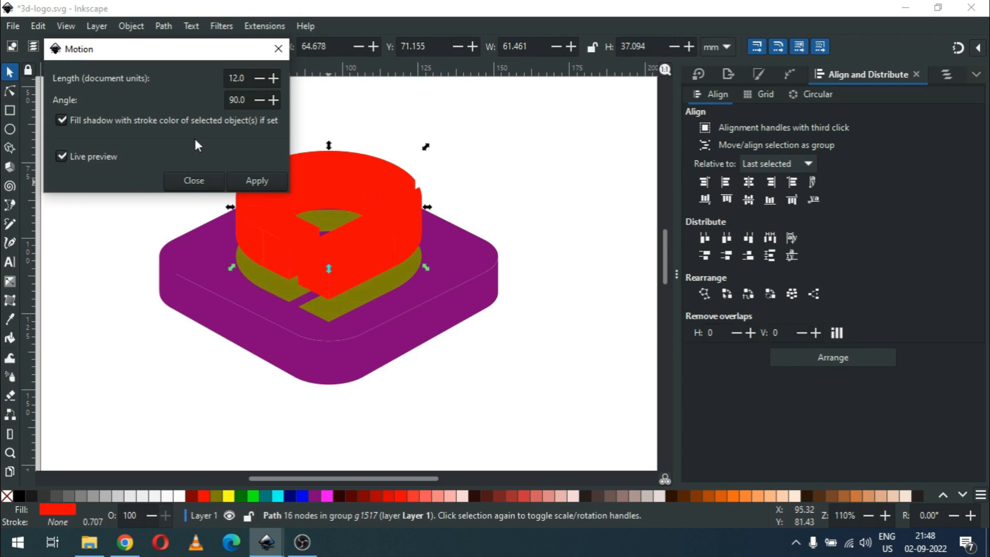
pyautogui.moveTo(247, 78); pyautogui.dragTo(223, 80)
pyautogui.write('12.0')
pyautogui.click(245, 100)
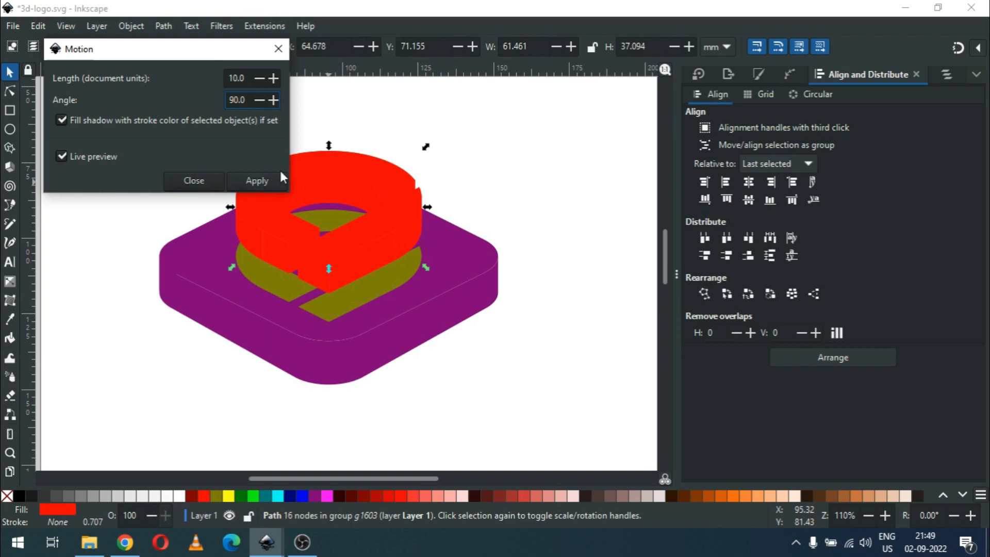
pyautogui.click(261, 178)
pyautogui.click(178, 180)
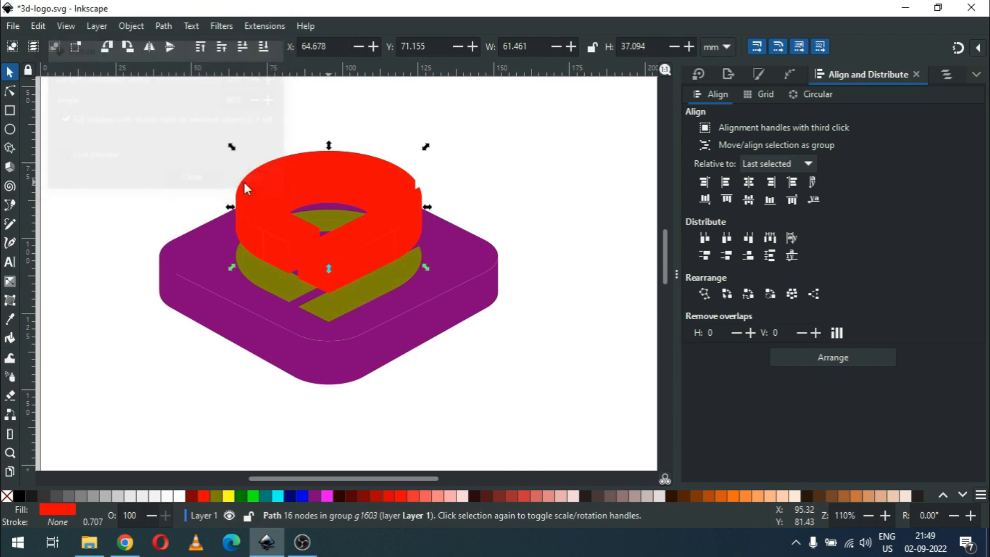
# Step: Move the whole red letter extrusion, including its top face and sides, up about 33 mm, off the olive letter
pyautogui.moveTo(376, 247); pyautogui.dragTo(376, 154)
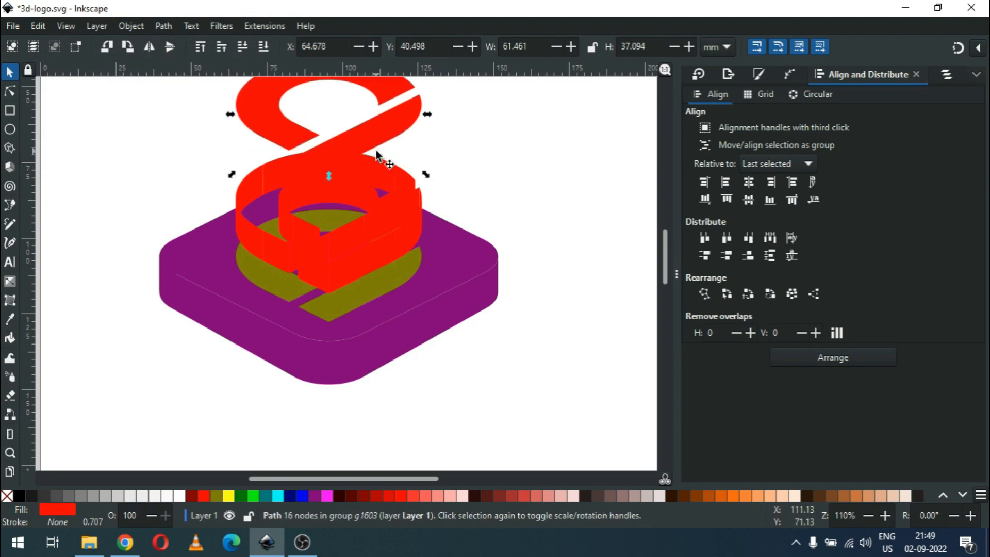
pyautogui.hotkey('ctrl', 'z')
pyautogui.click(446, 144)
pyautogui.moveTo(169, 128); pyautogui.dragTo(533, 295)
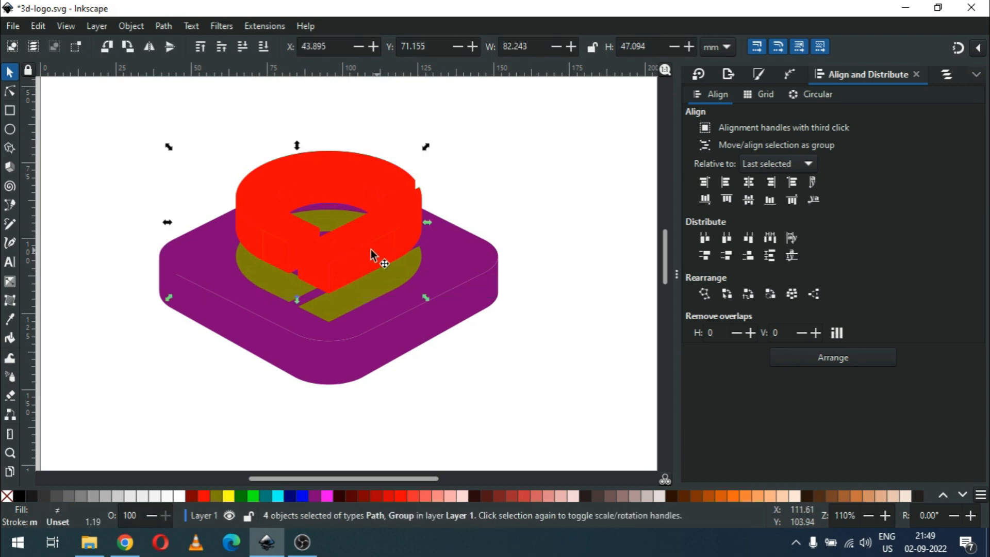
pyautogui.click(223, 111)
pyautogui.moveTo(223, 110); pyautogui.dragTo(453, 297)
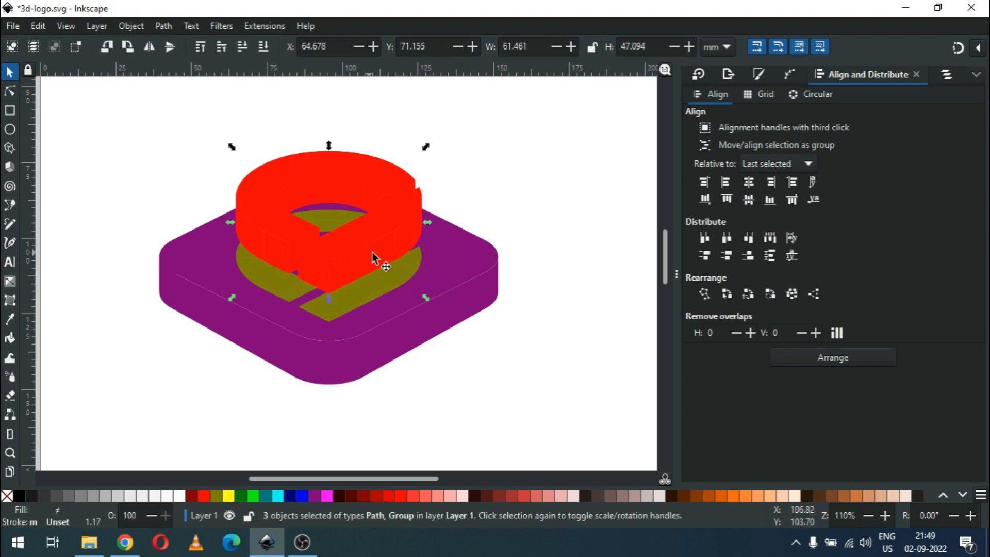
pyautogui.moveTo(375, 252); pyautogui.dragTo(372, 149)
pyautogui.click(478, 147)
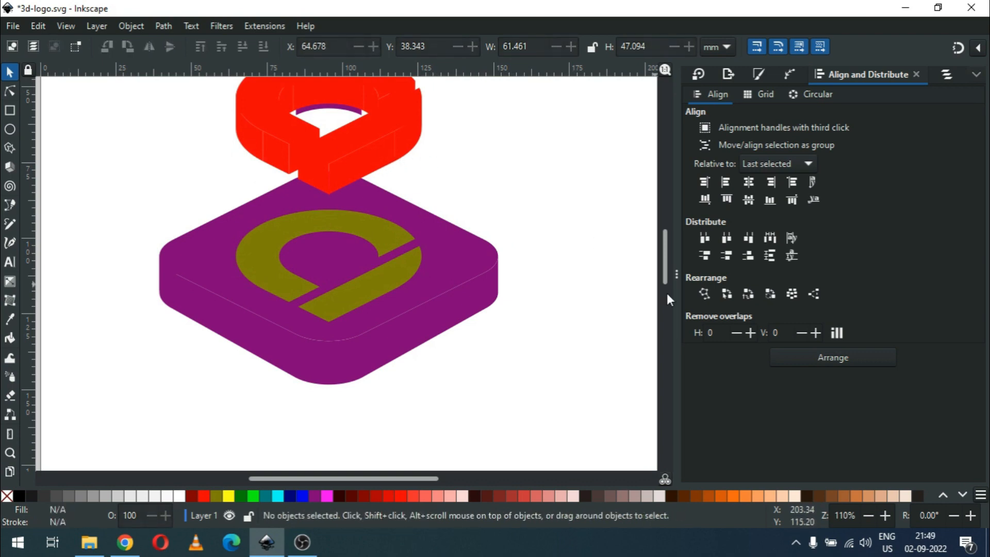
# Step: Delete the stray purple path behind the hole of the extruded red letter
pyautogui.moveTo(667, 264); pyautogui.dragTo(666, 246)
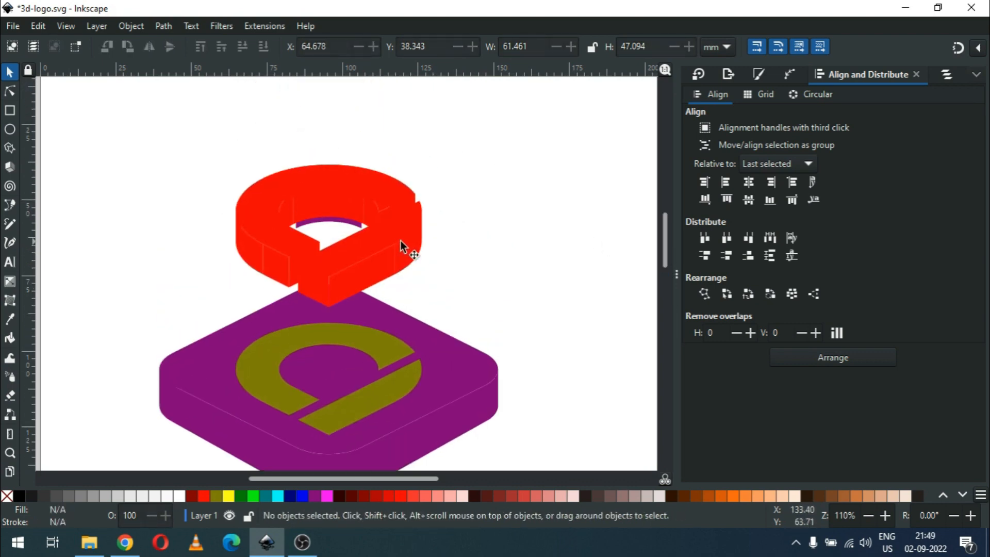
pyautogui.click(327, 229)
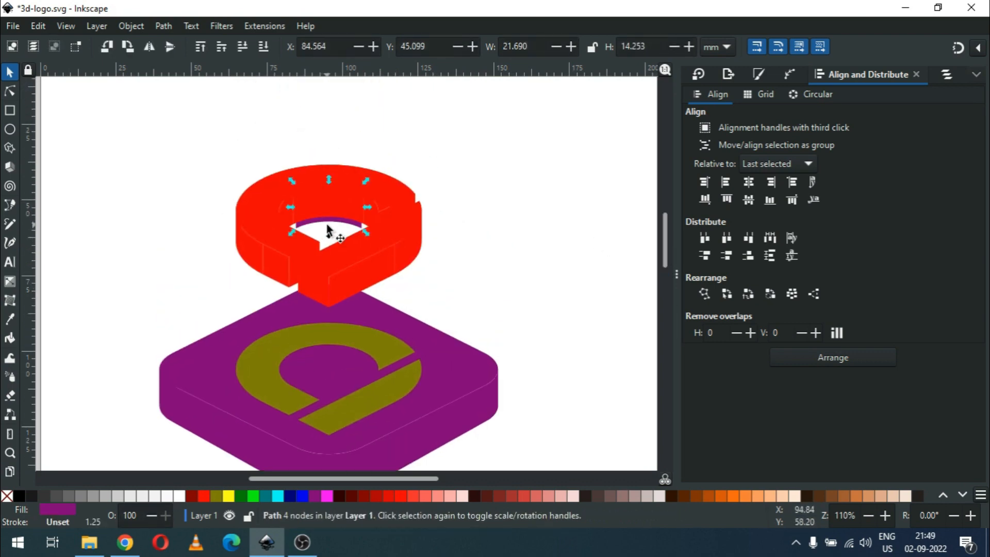
pyautogui.press('Delete')
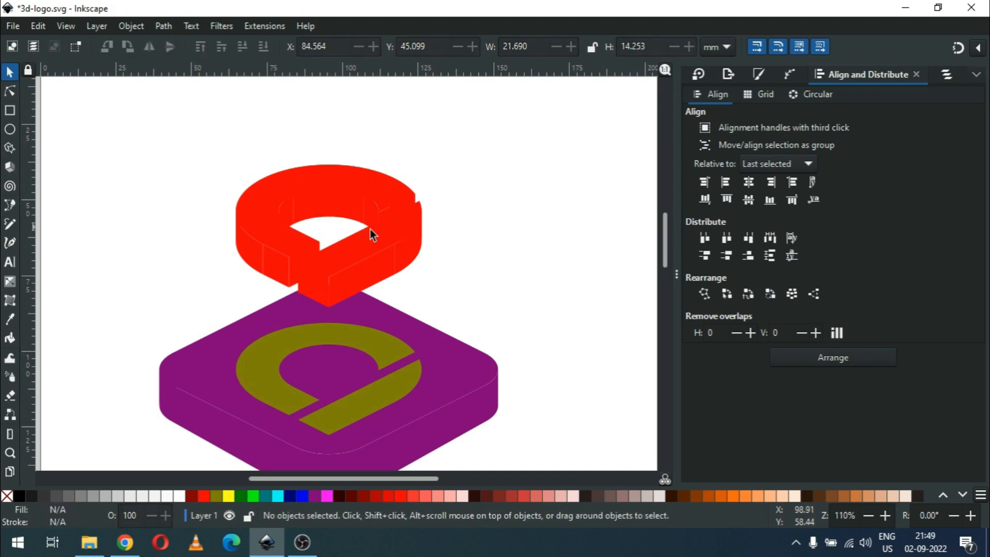
# Step: Ungroup the extruded red letter and fill its top face with Green (#008000)
pyautogui.click(378, 268)
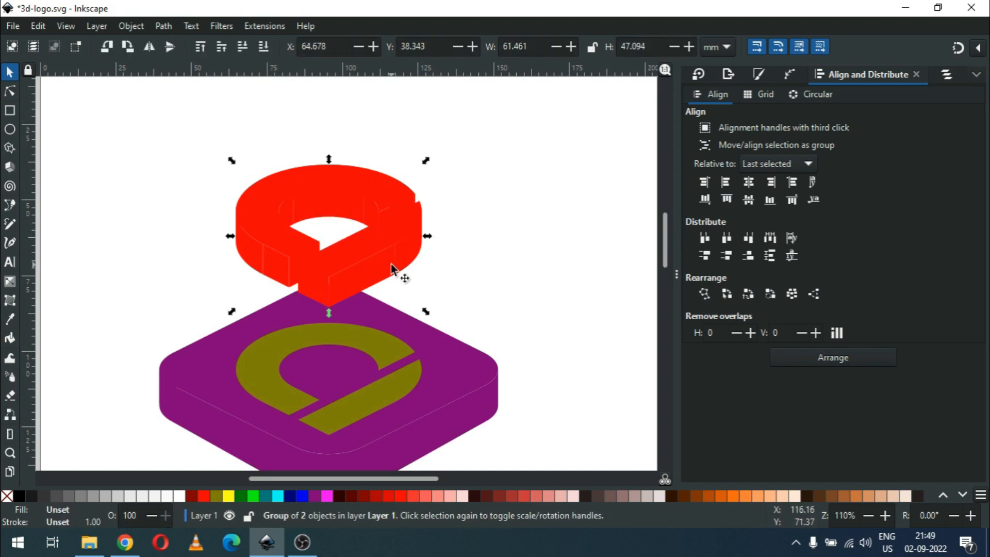
pyautogui.click(129, 27)
pyautogui.click(152, 174)
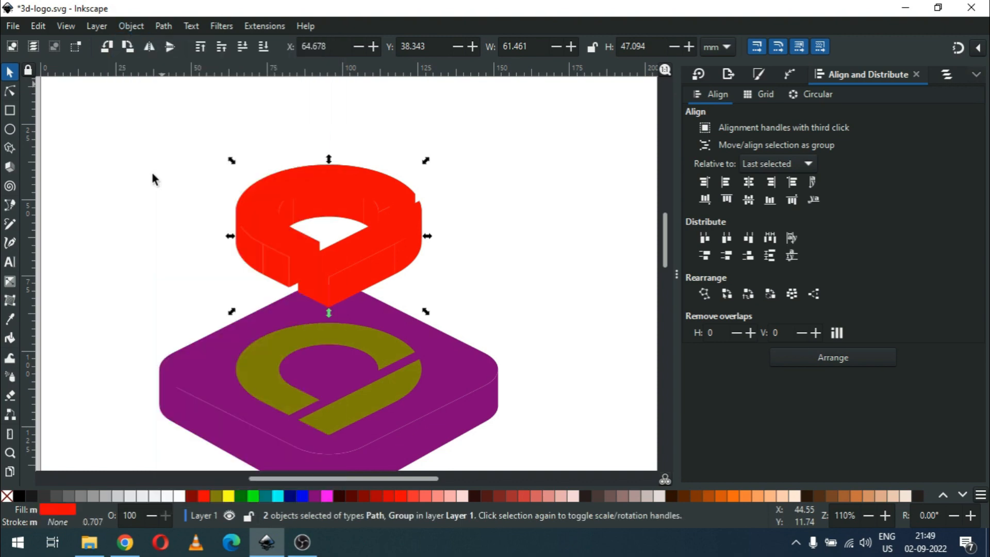
pyautogui.press('Escape')
pyautogui.click(359, 177)
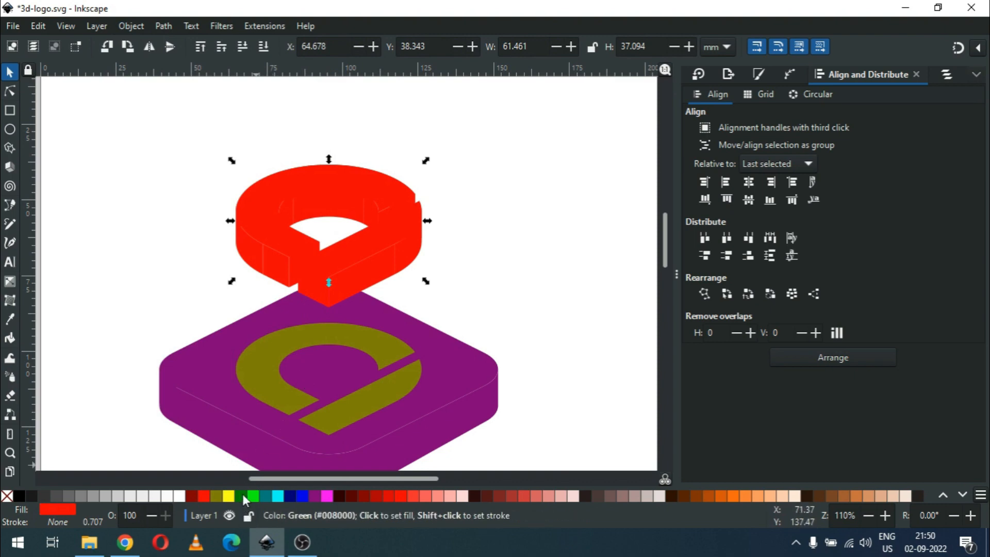
pyautogui.click(241, 496)
pyautogui.click(506, 171)
# Step: Ungroup the red side faces of the extruded letter into separate paths
pyautogui.press('z')
pyautogui.moveTo(215, 146); pyautogui.dragTo(478, 322)
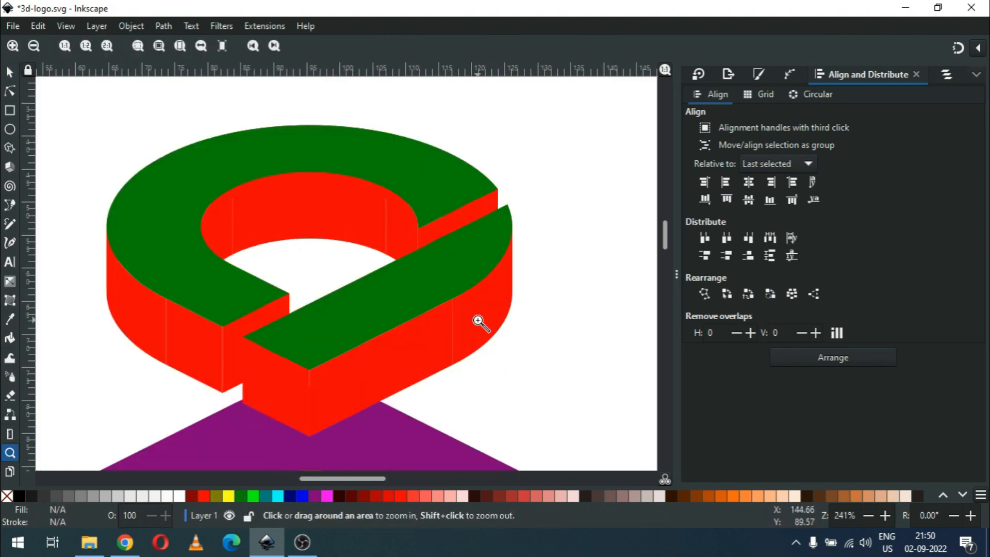
pyautogui.click(10, 72)
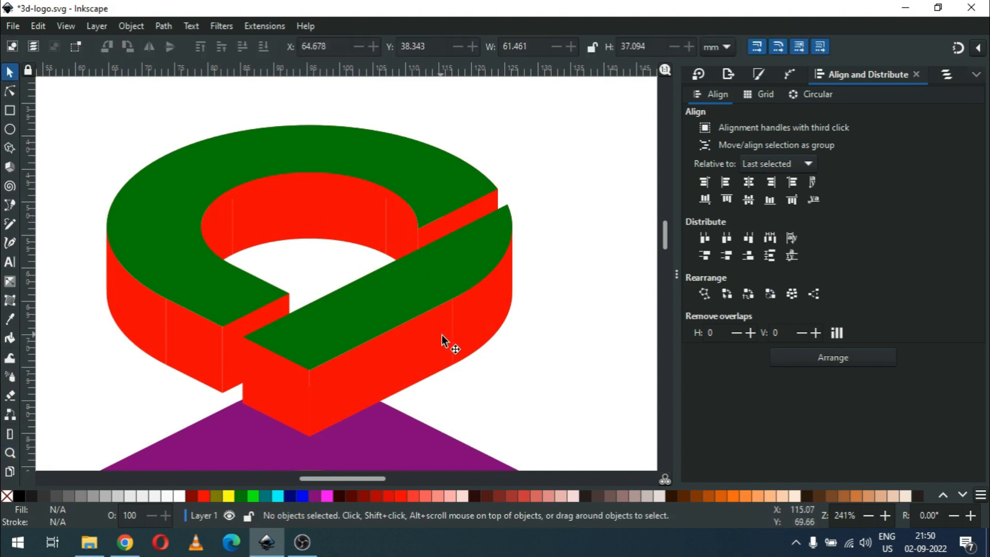
pyautogui.click(273, 388)
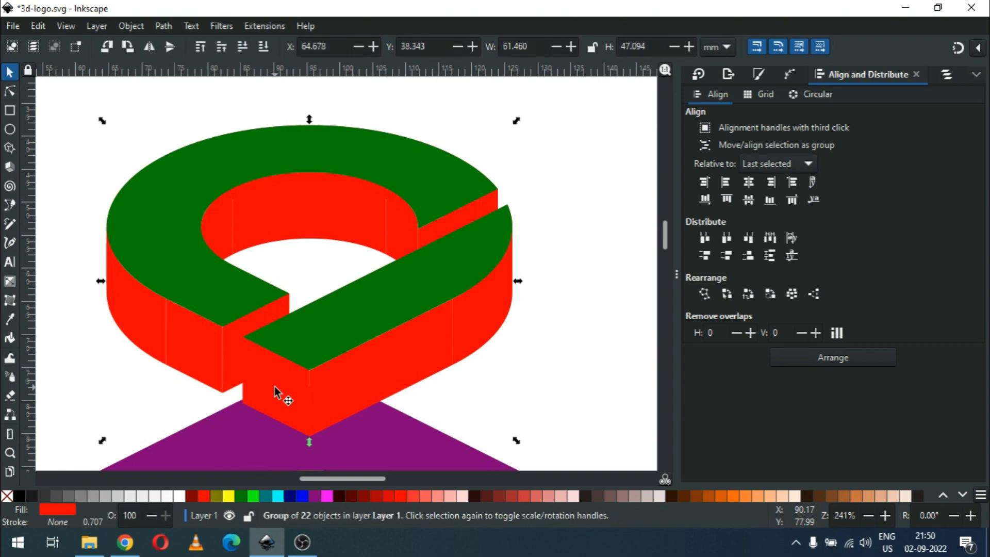
pyautogui.click(163, 25)
pyautogui.moveTo(131, 25)
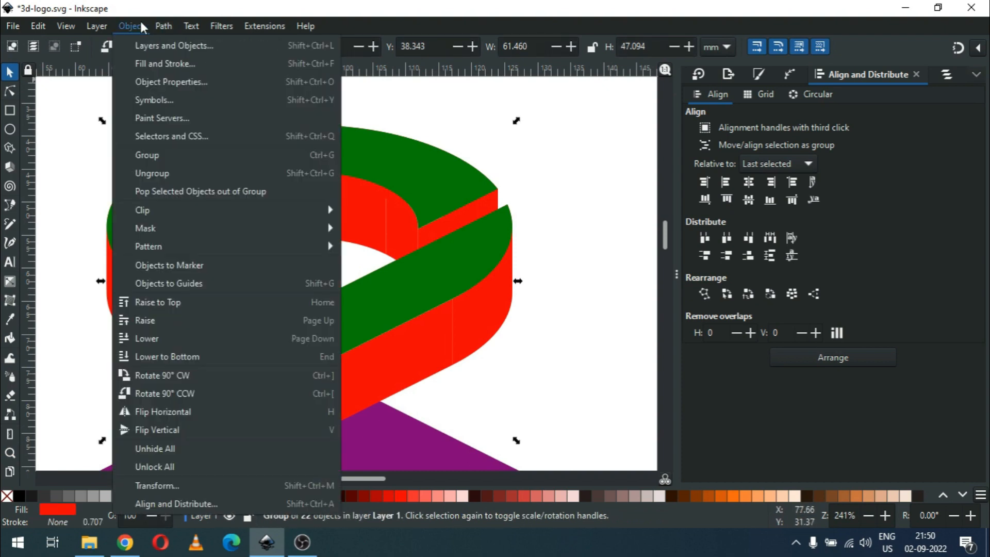
pyautogui.click(142, 173)
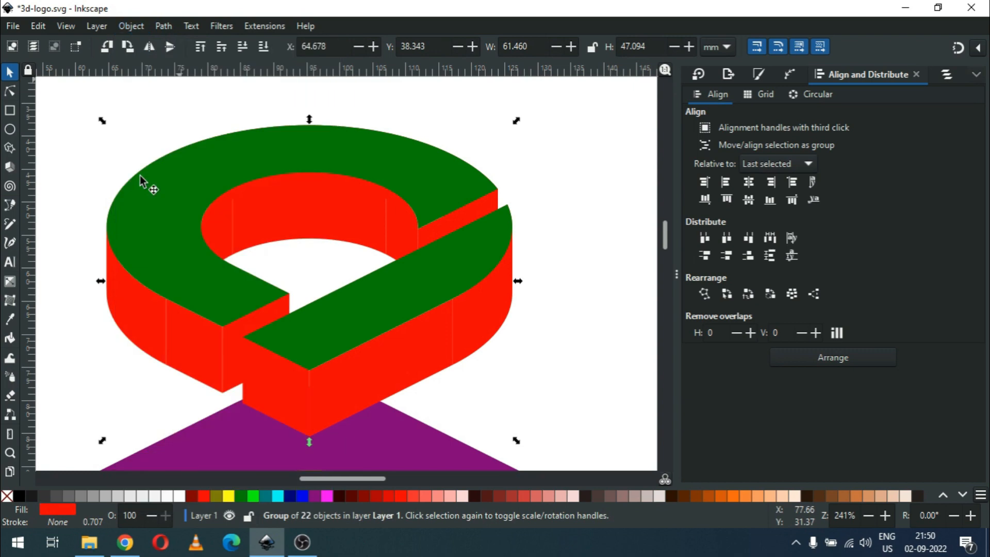
pyautogui.click(573, 351)
# Step: Fill the letter's three left-facing outer side pieces, including the bar's end face, with Teal (#008080)
pyautogui.click(272, 391)
pyautogui.press('shift')
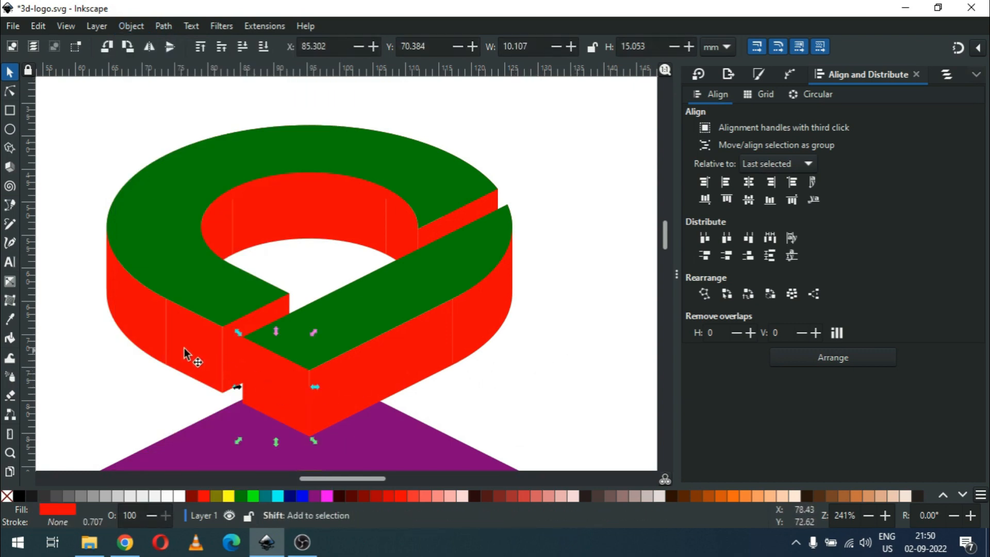
pyautogui.keyDown('shift'); pyautogui.click(190, 352); pyautogui.keyUp('shift')
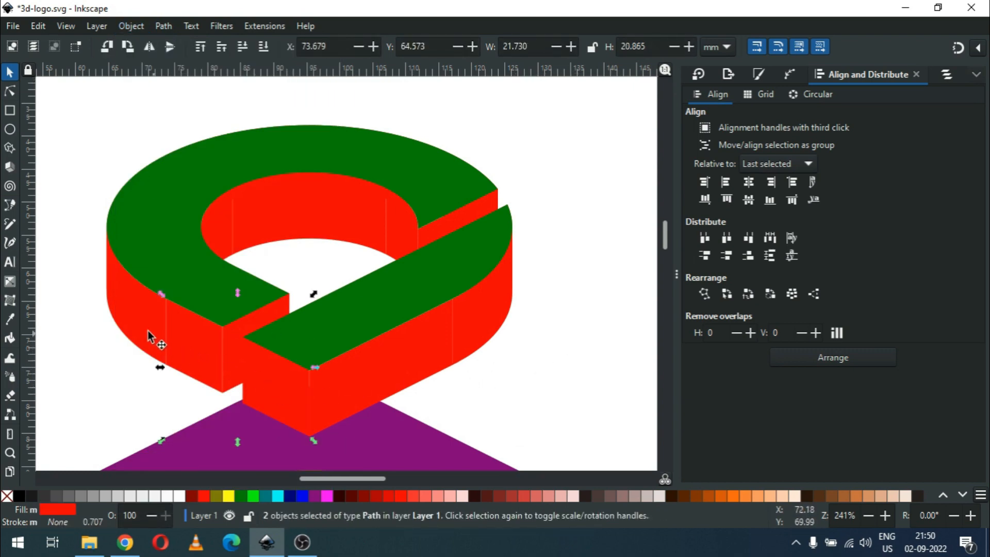
pyautogui.keyDown('shift'); pyautogui.click(146, 328); pyautogui.keyUp('shift')
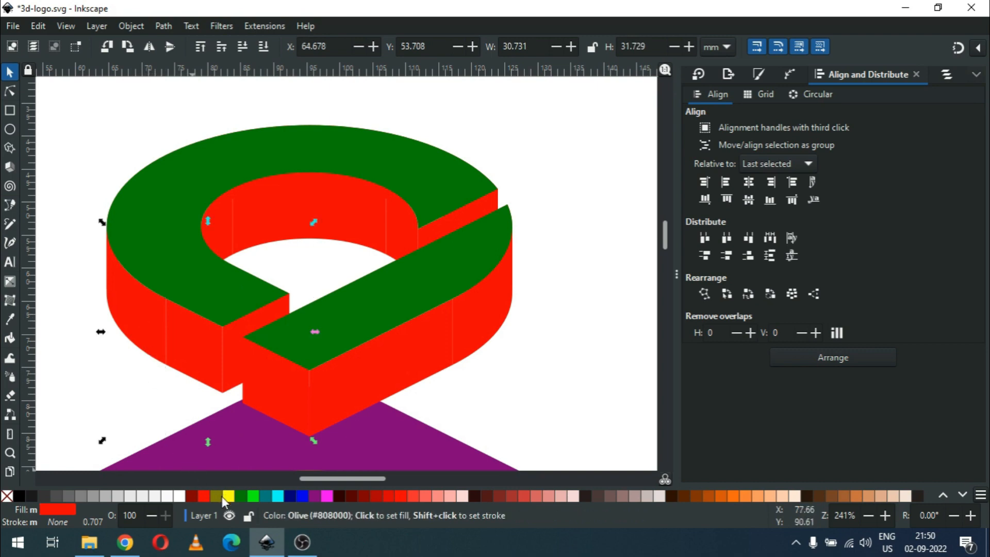
pyautogui.click(265, 496)
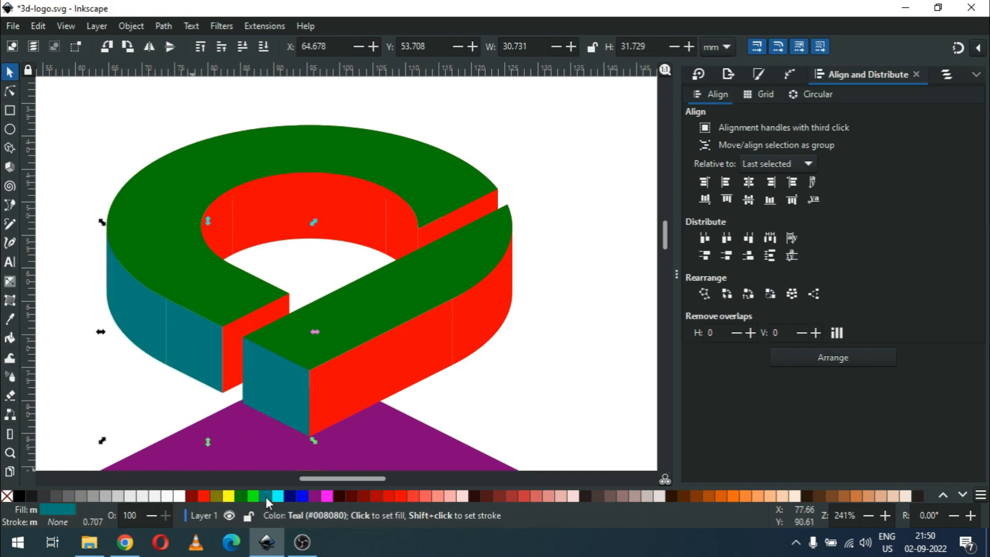
# Step: Unite the three teal outer side pieces into one path and raise it to the top of the stack
pyautogui.click(165, 26)
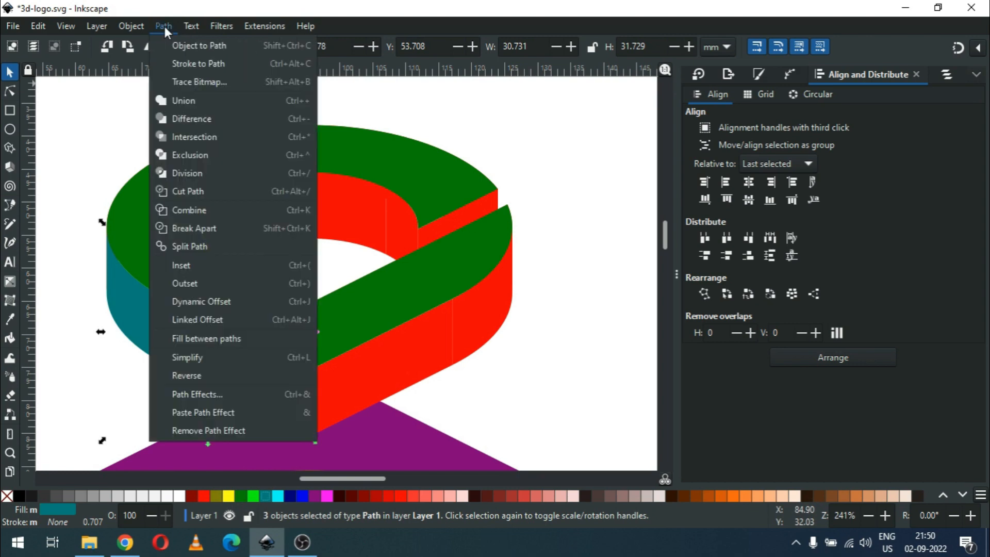
pyautogui.click(166, 98)
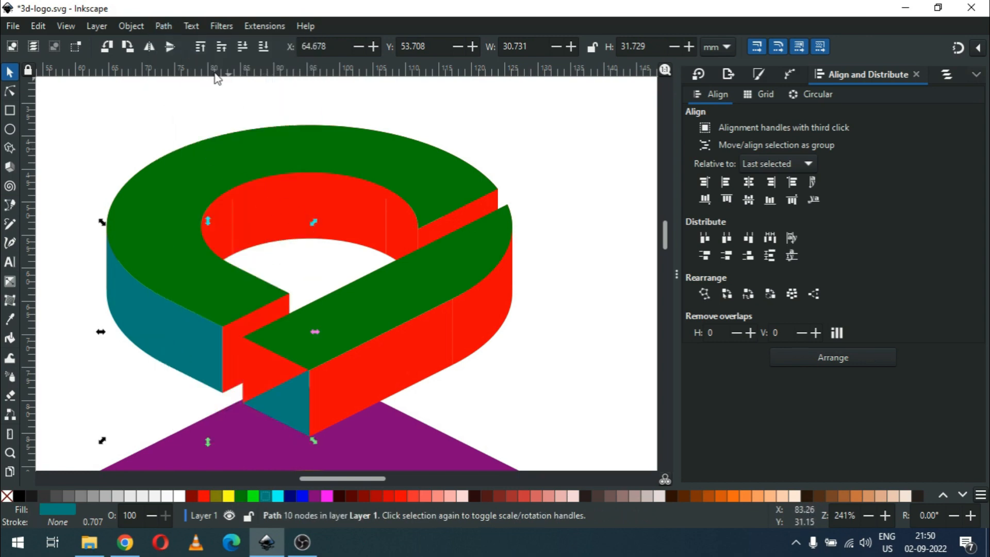
pyautogui.click(131, 26)
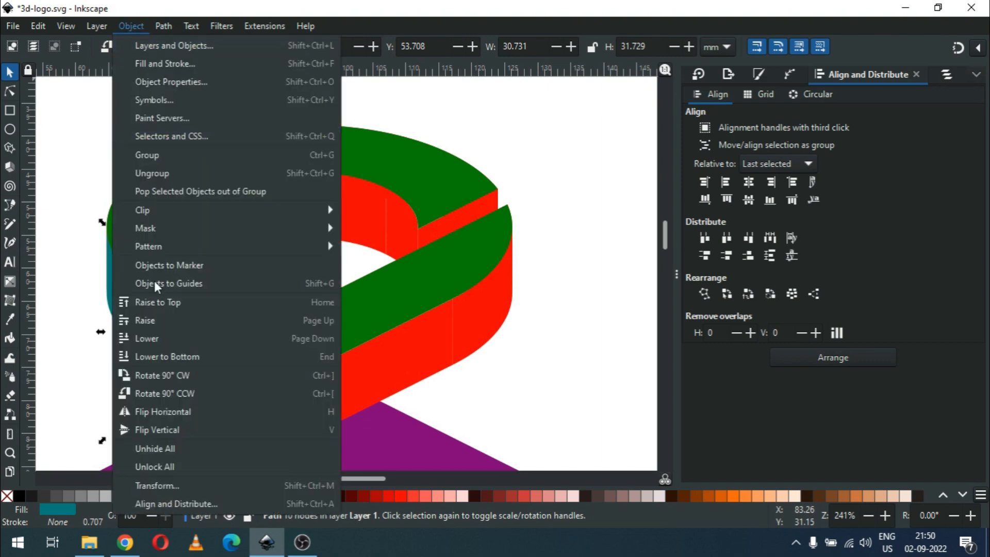
pyautogui.click(162, 302)
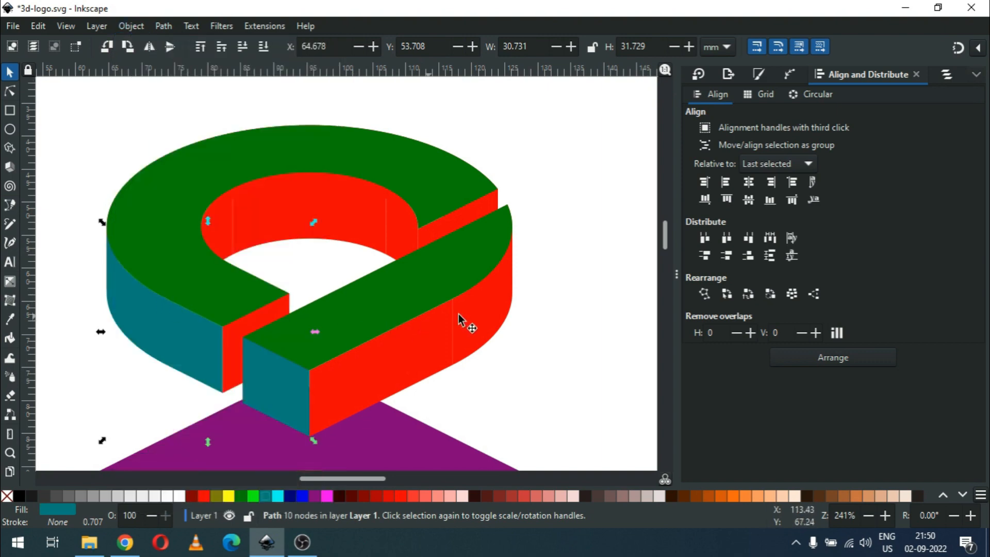
pyautogui.click(563, 313)
# Step: Fill the three inner wall pieces of the letter's hole with Teal (#008080) and unite them into one path
pyautogui.click(327, 214)
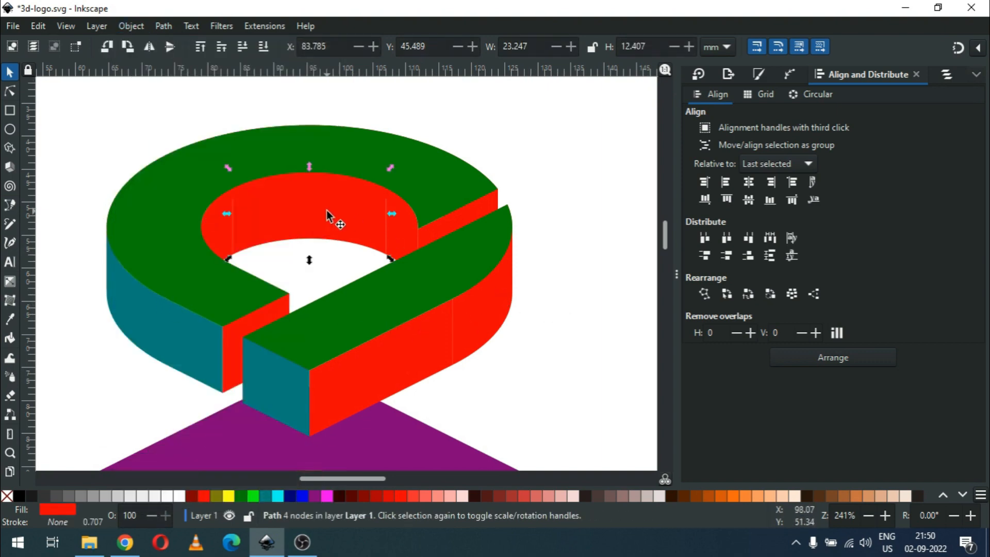
pyautogui.keyDown('shift'); pyautogui.click(399, 238); pyautogui.keyUp('shift')
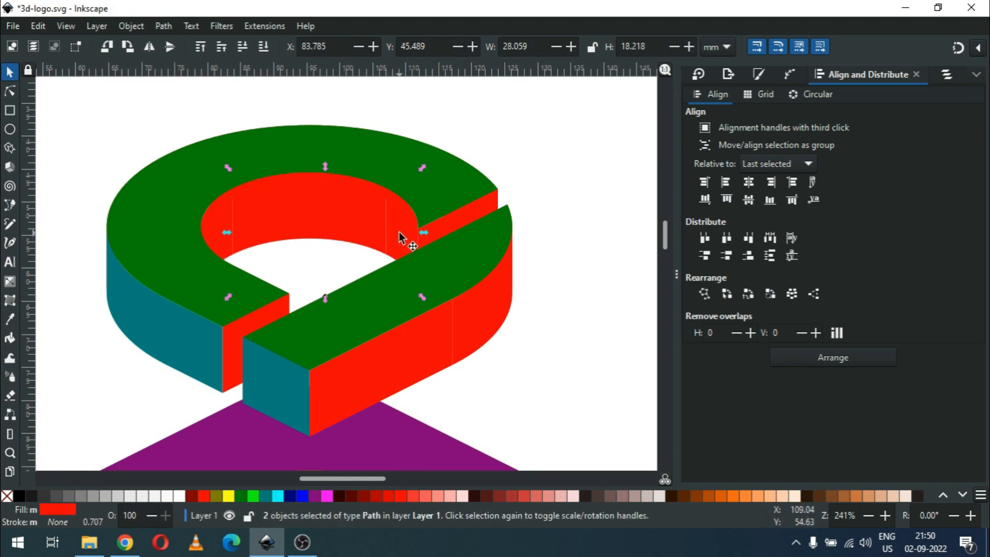
pyautogui.click(216, 499)
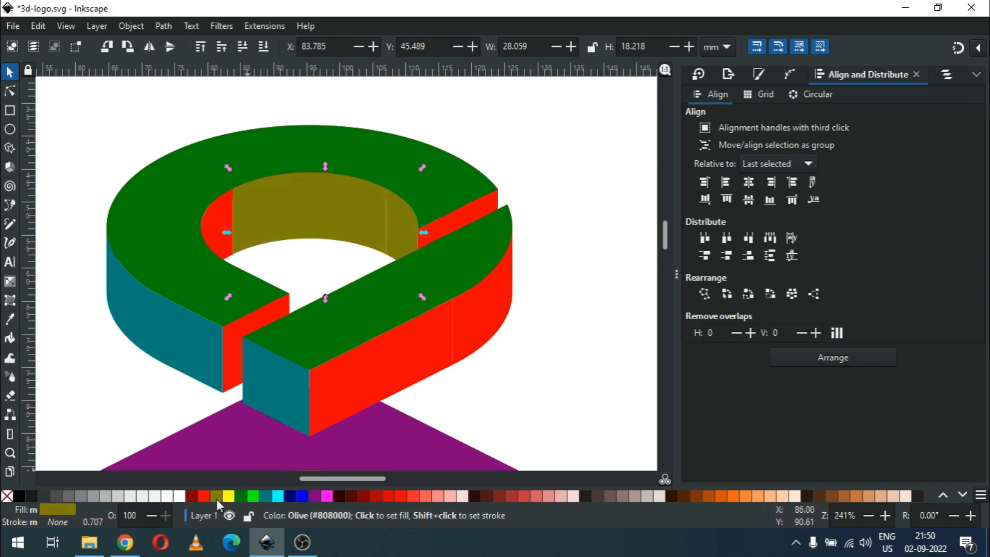
pyautogui.click(267, 494)
pyautogui.keyDown('shift'); pyautogui.click(222, 217); pyautogui.keyUp('shift')
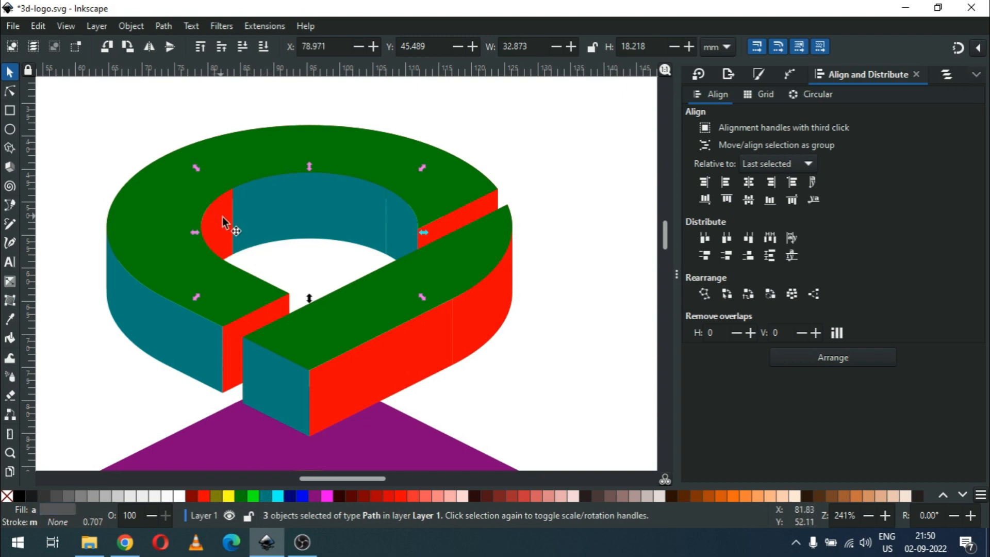
pyautogui.click(268, 496)
pyautogui.click(164, 26)
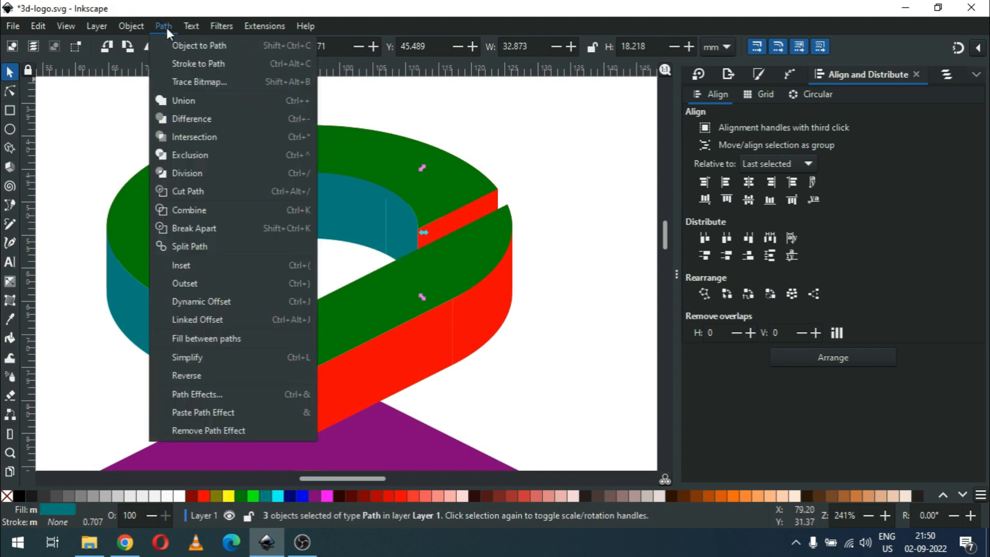
pyautogui.click(178, 98)
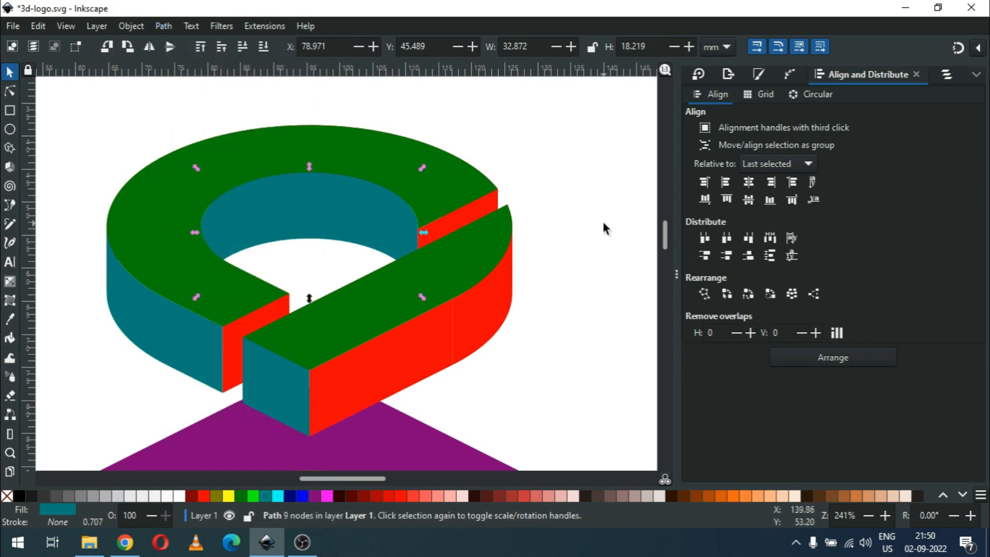
pyautogui.click(532, 174)
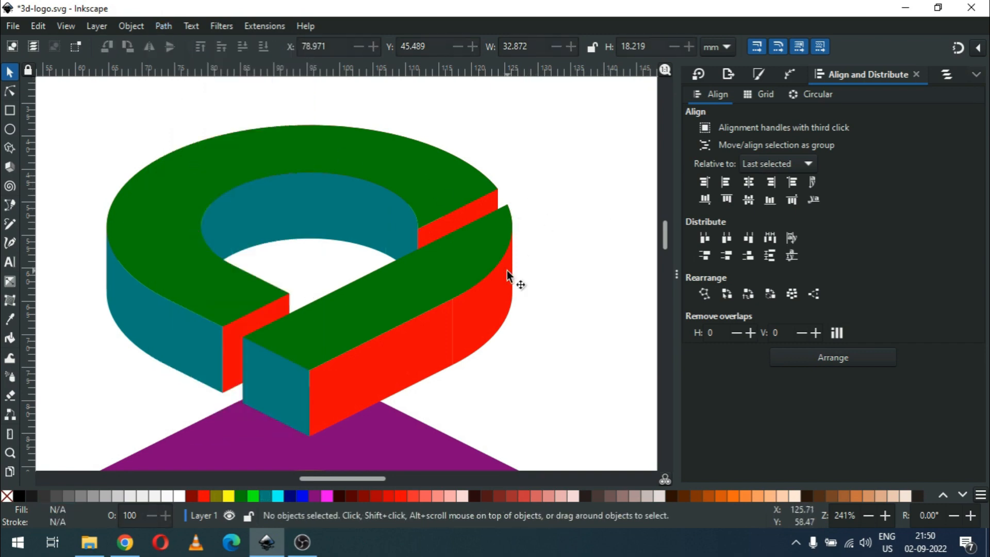
# Step: Unite the two red right-facing front side pieces of the letter's bar and fill the path with Fuchsia (#FF00FF)
pyautogui.click(495, 309)
pyautogui.keyDown('shift'); pyautogui.click(406, 382); pyautogui.keyUp('shift')
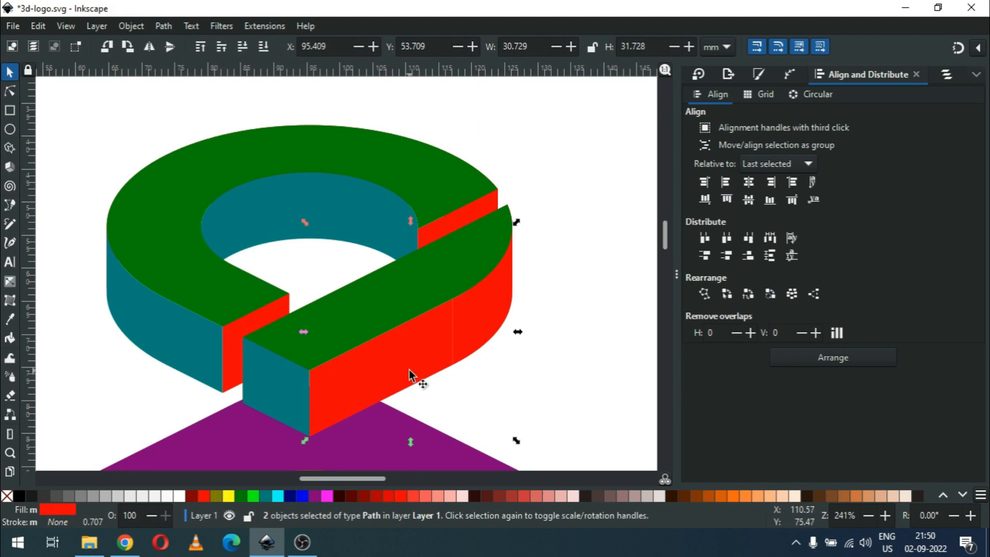
pyautogui.click(157, 29)
pyautogui.click(174, 101)
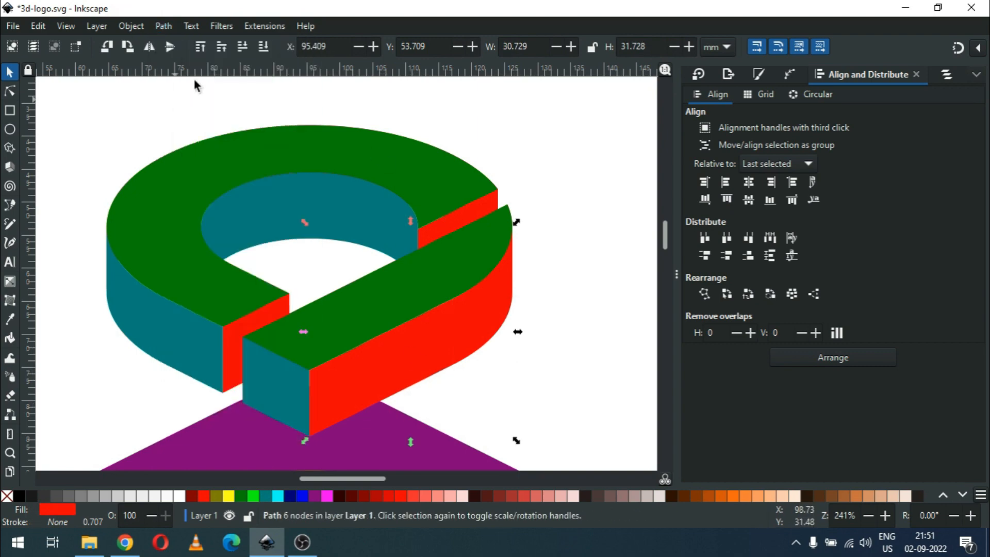
pyautogui.click(327, 496)
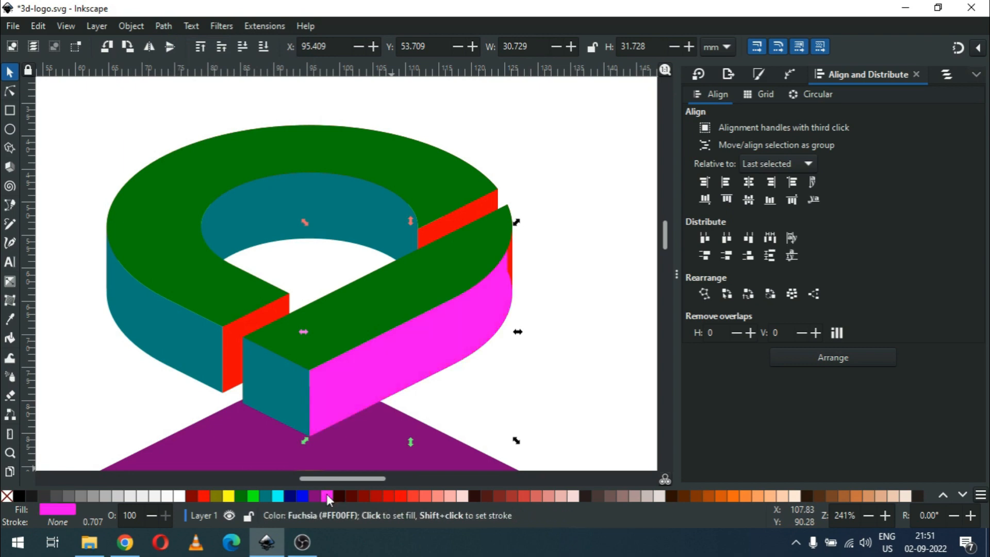
# Step: Unite the thin red sliver at the bar's rounded right end with the fuchsia side face
pyautogui.click(511, 271)
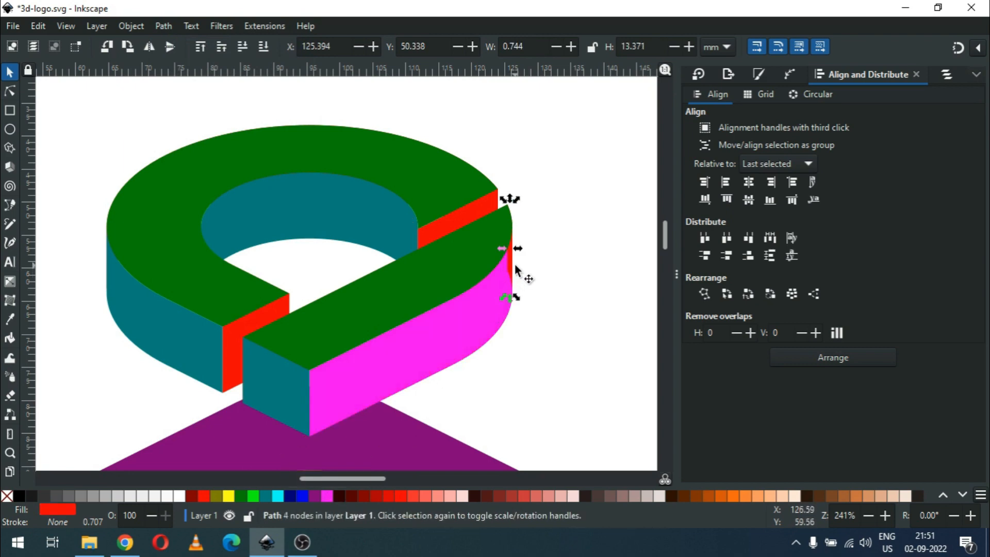
pyautogui.keyDown('shift'); pyautogui.click(479, 338); pyautogui.keyUp('shift')
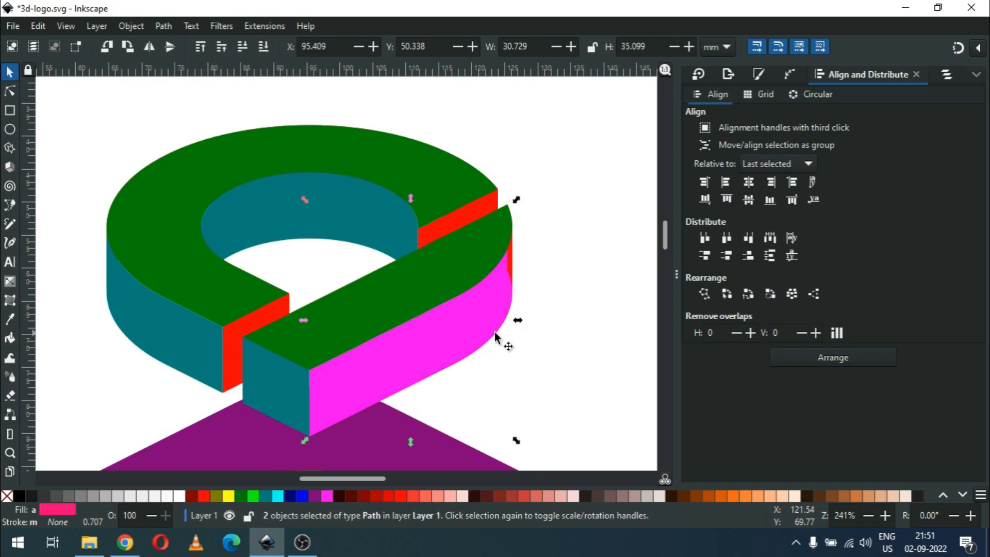
pyautogui.click(163, 26)
pyautogui.click(178, 100)
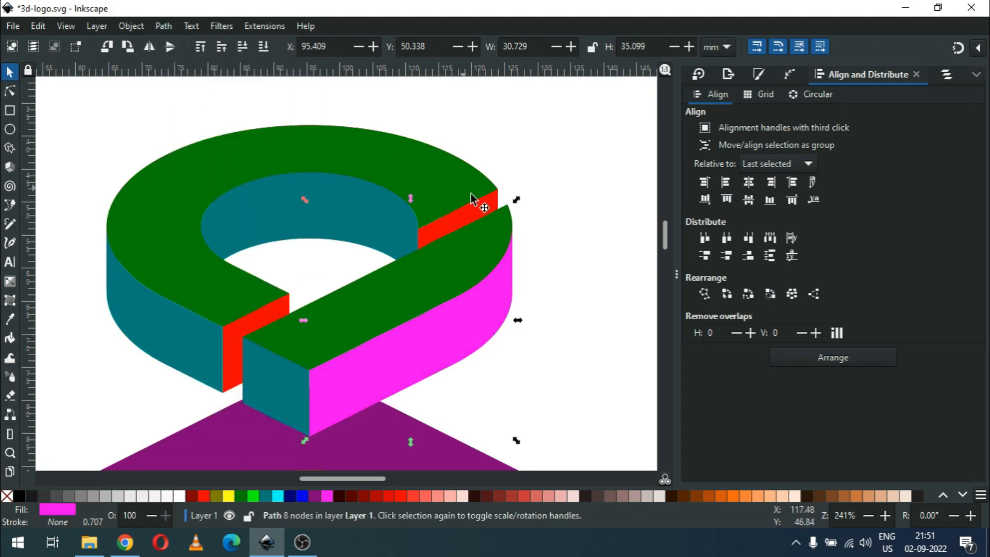
pyautogui.click(544, 226)
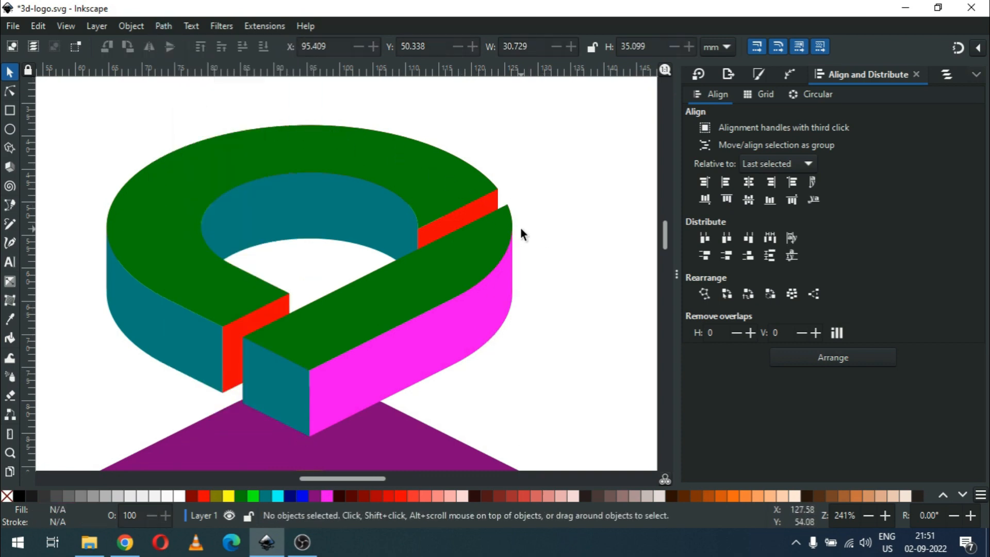
# Step: Fill the outer red side piece in the gap between the ring's right end and the bar with a brownish red
pyautogui.click(455, 227)
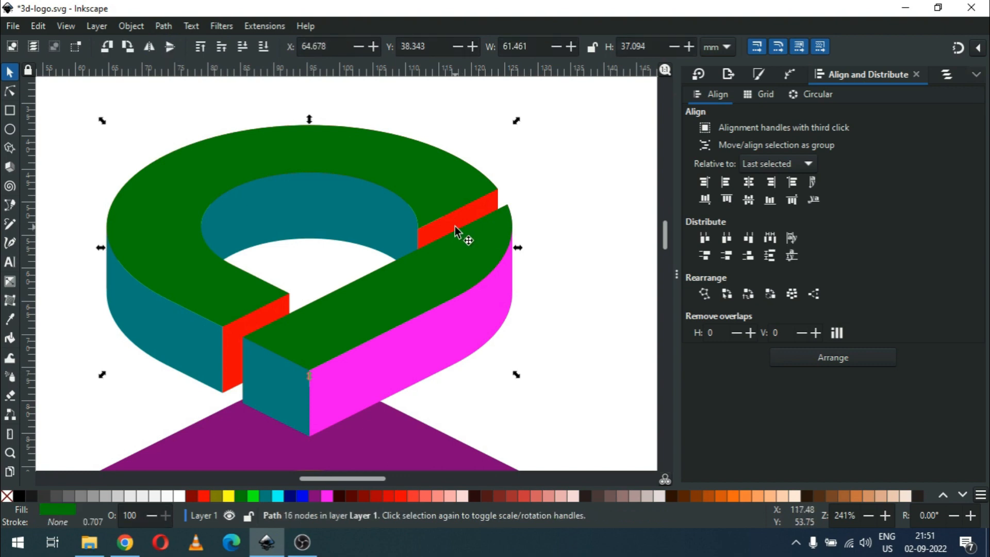
pyautogui.press('z')
pyautogui.moveTo(404, 185); pyautogui.dragTo(552, 281)
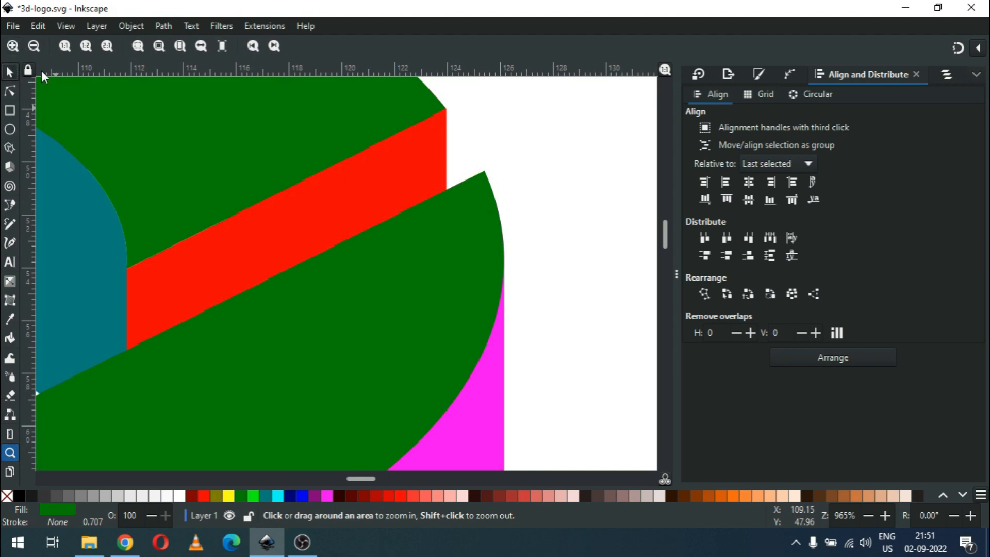
pyautogui.press('s')
pyautogui.click(469, 119)
pyautogui.click(425, 158)
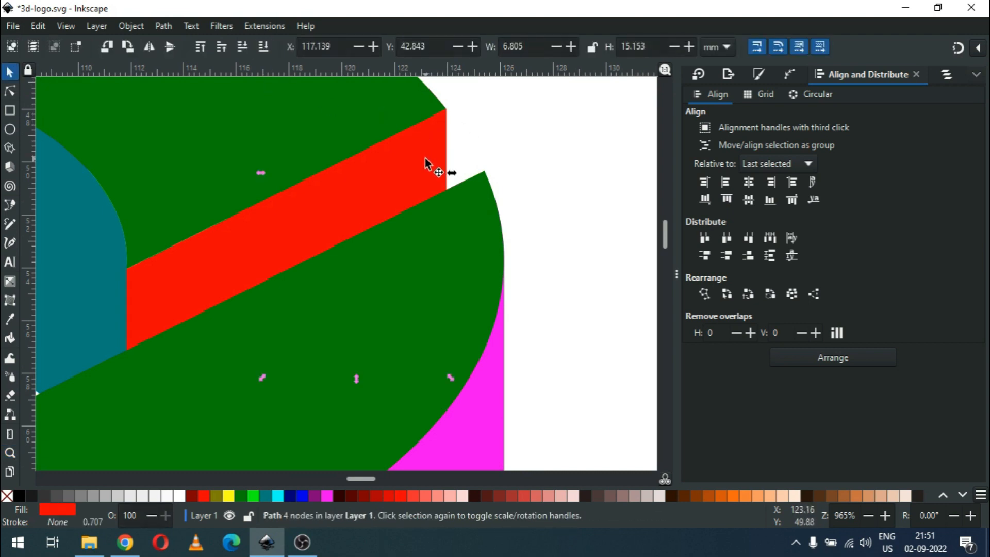
pyautogui.press('`')
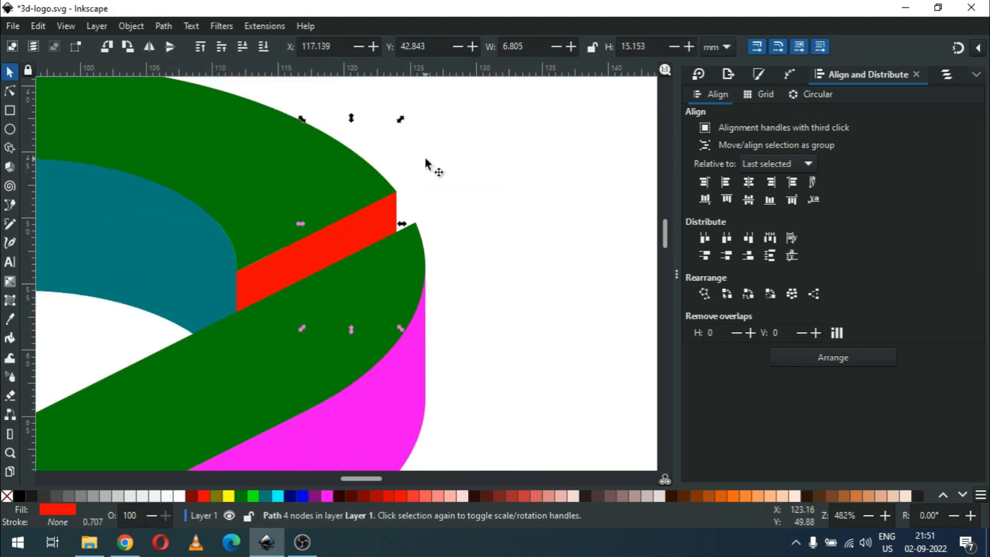
pyautogui.click(510, 496)
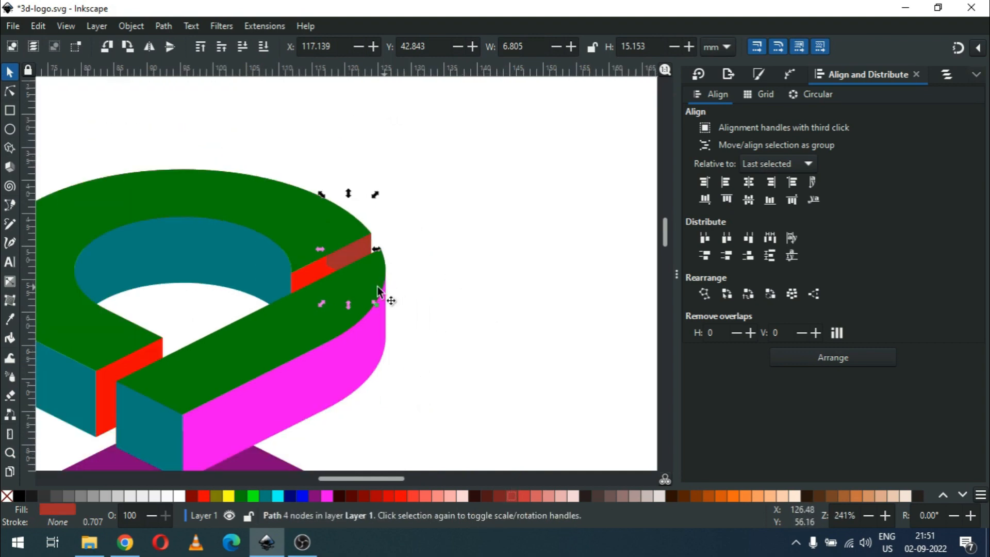
# Step: Pull the outer brownish red piece out of the gap between the ring's right end and the bar, and delete it
pyautogui.press('z')
pyautogui.moveTo(282, 230); pyautogui.dragTo(433, 336)
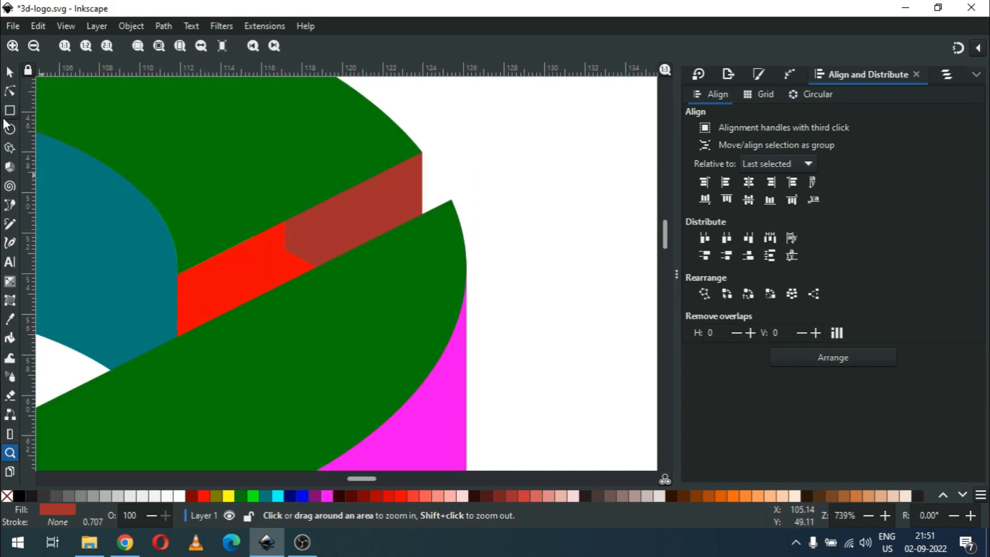
pyautogui.click(10, 72)
pyautogui.moveTo(321, 227); pyautogui.dragTo(519, 199)
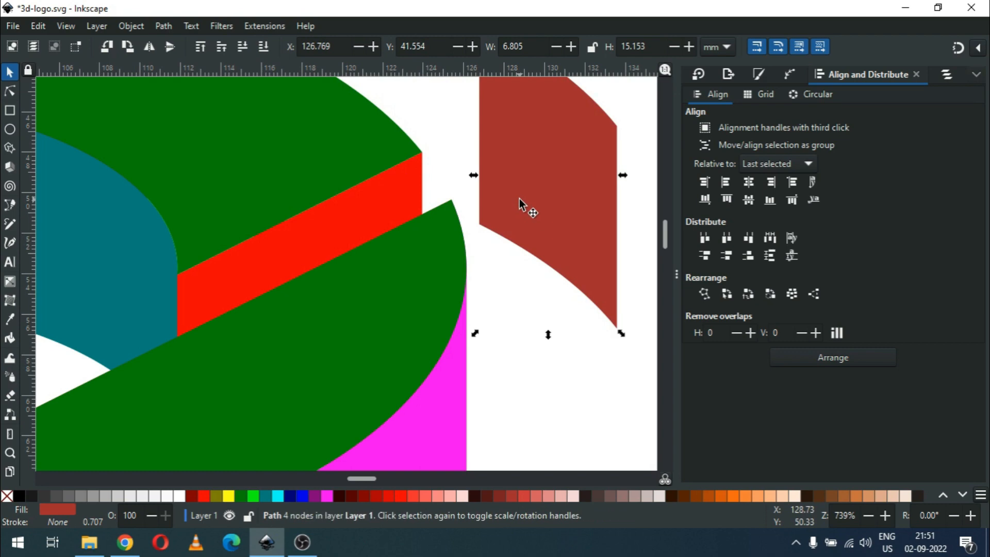
pyautogui.press('Delete')
# Step: Fill the remaining red side face at the ring's right end with brownish red (#A02C2C)
pyautogui.click(381, 213)
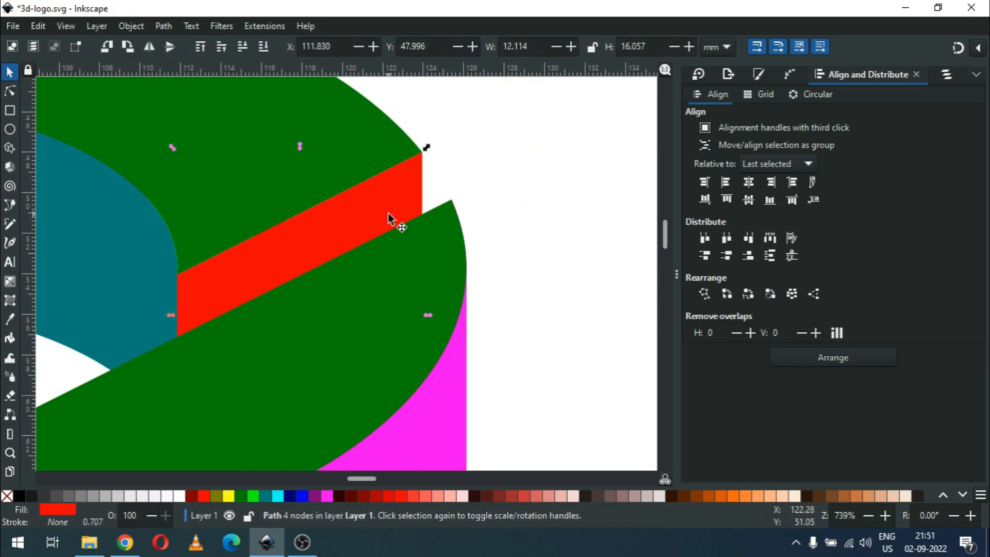
pyautogui.click(508, 497)
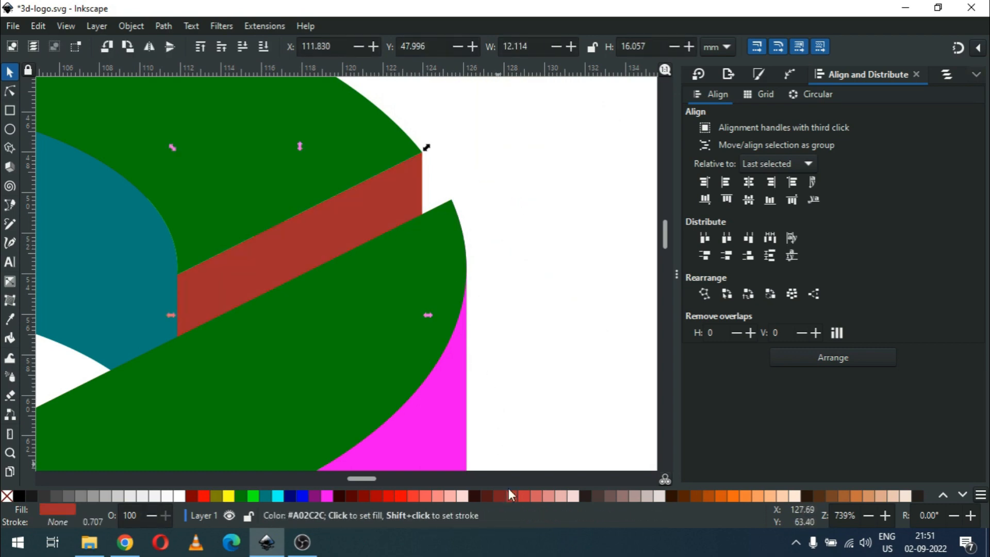
pyautogui.click(521, 157)
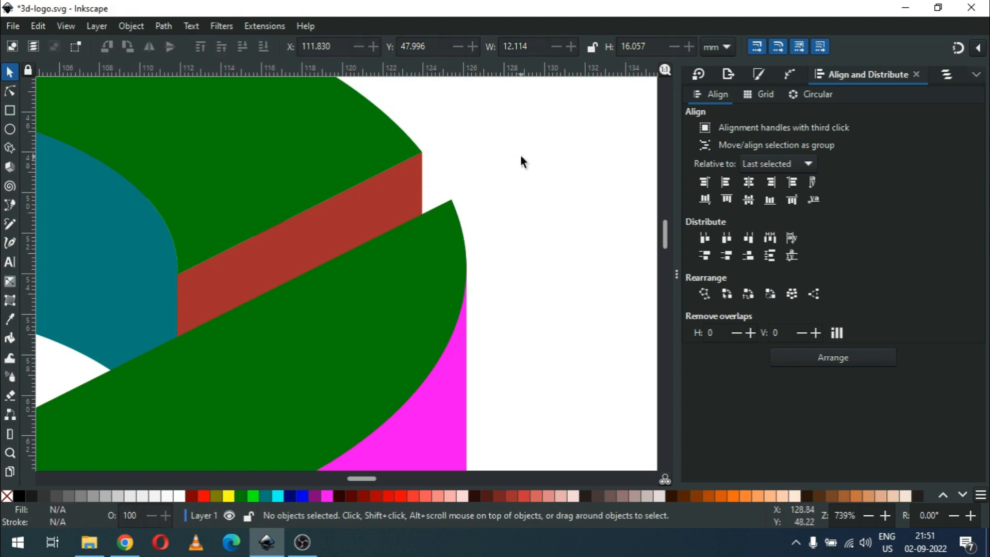
pyautogui.press('-')
pyautogui.press('-')
pyautogui.press('-')
pyautogui.press('-')
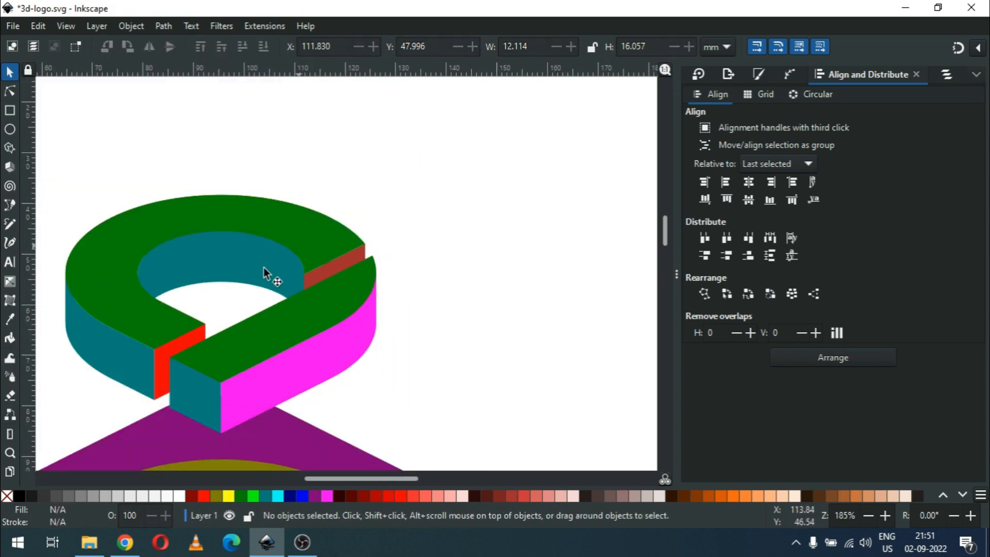
# Step: Try to move the upper red piece out from behind the ring's front end
pyautogui.press('z')
pyautogui.moveTo(114, 299); pyautogui.dragTo(287, 425)
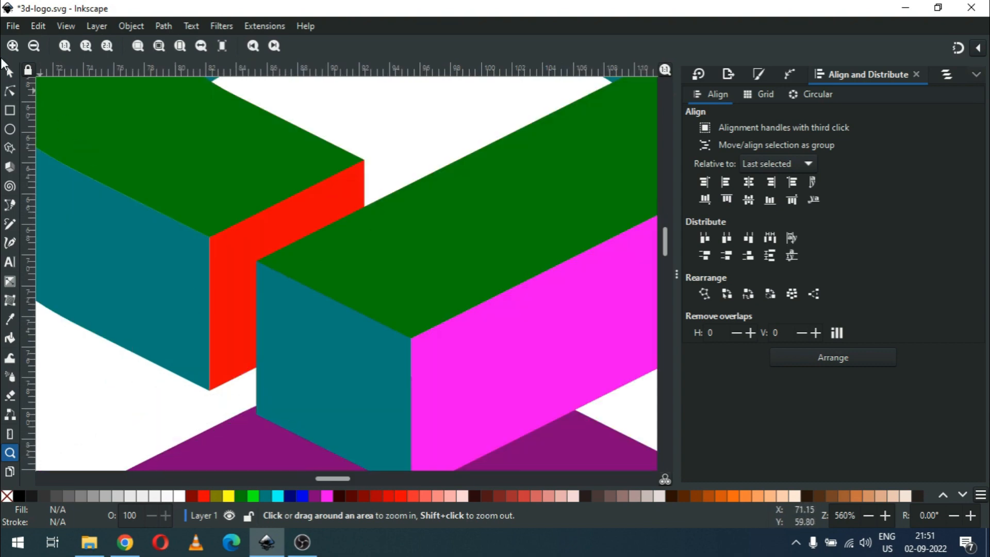
pyautogui.click(10, 73)
pyautogui.click(323, 207)
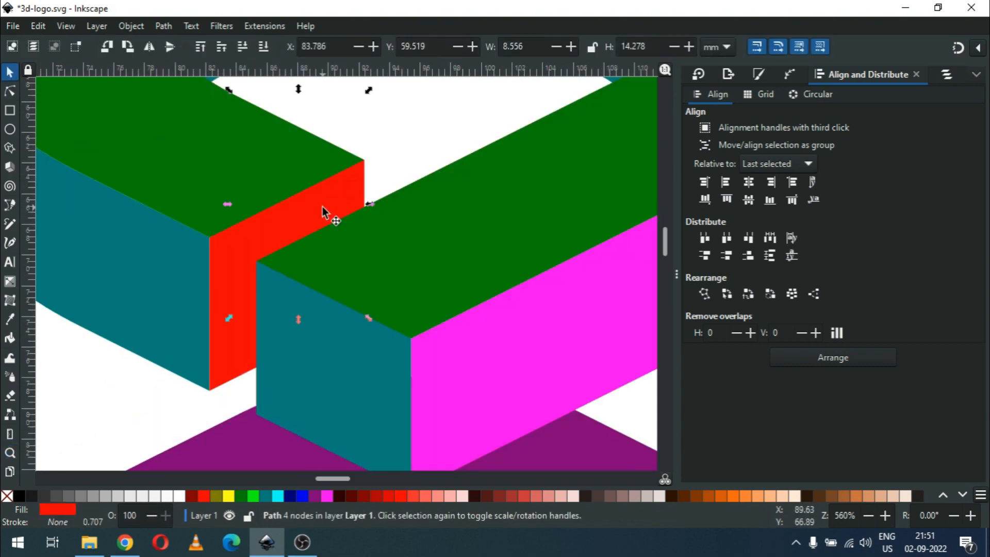
pyautogui.moveTo(322, 206); pyautogui.dragTo(407, 140)
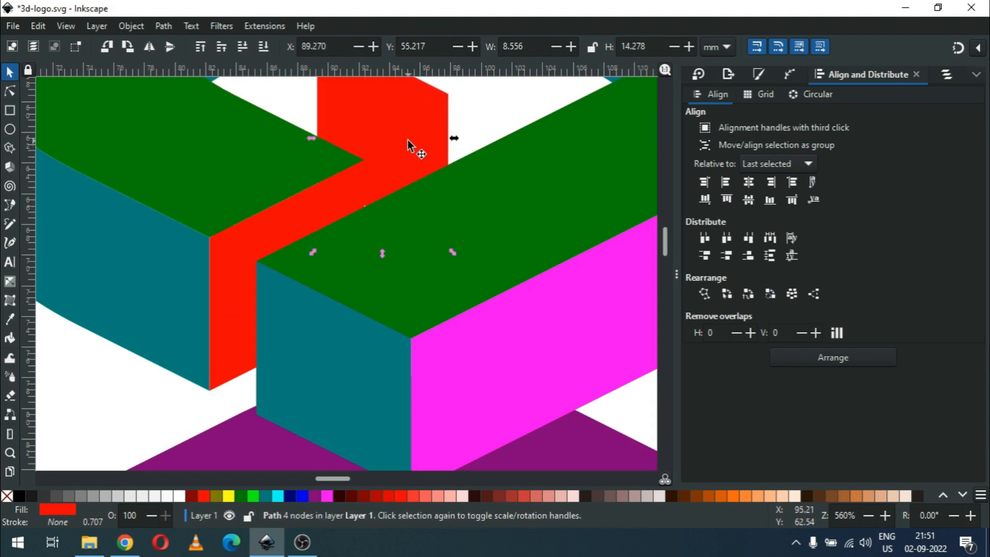
pyautogui.hotkey('ctrl', 'z')
# Step: Fill the red end face at the ring's front end, in the gap beside the bar, with dark red
pyautogui.click(336, 203)
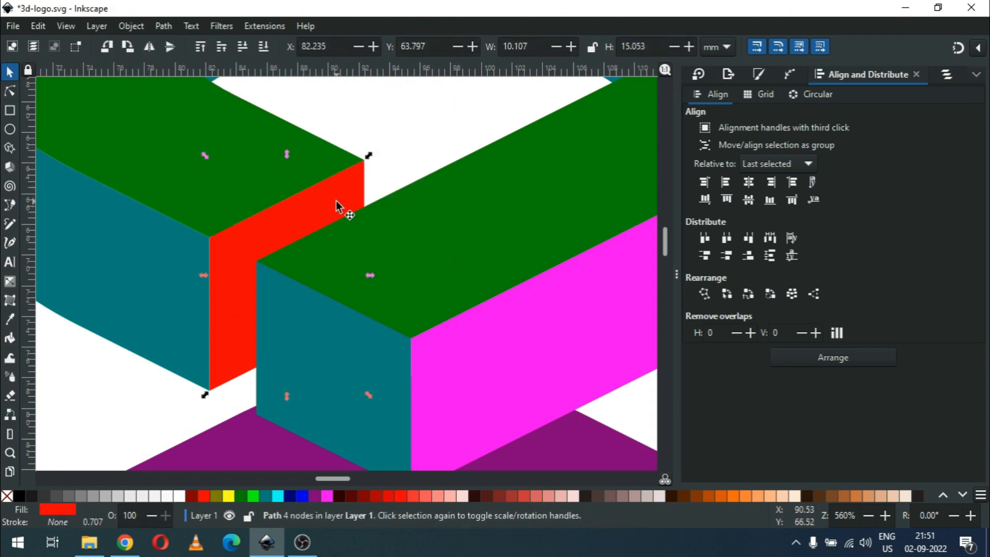
pyautogui.click(352, 498)
pyautogui.click(389, 126)
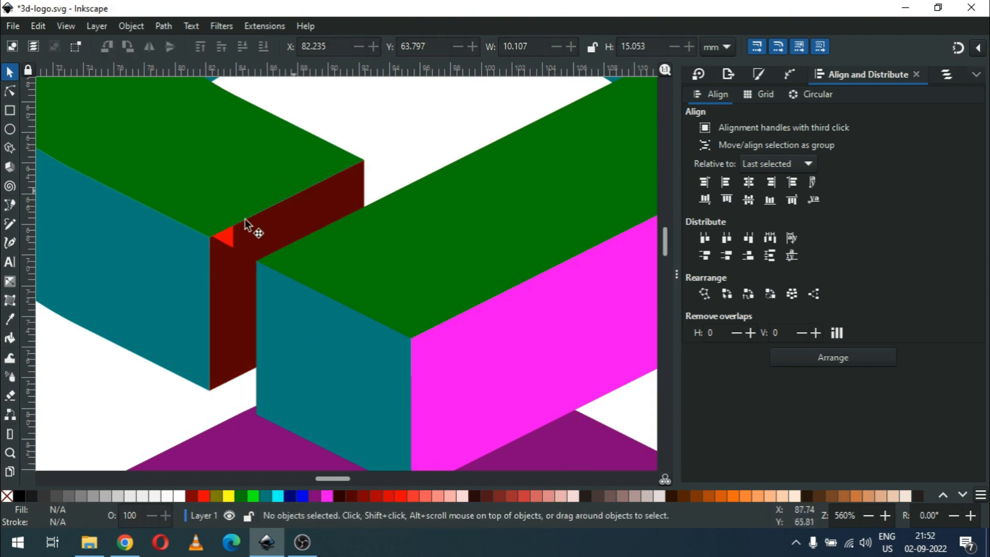
# Step: Delete the stray red curved piece overlapping the dark red end face and save the document
pyautogui.click(228, 242)
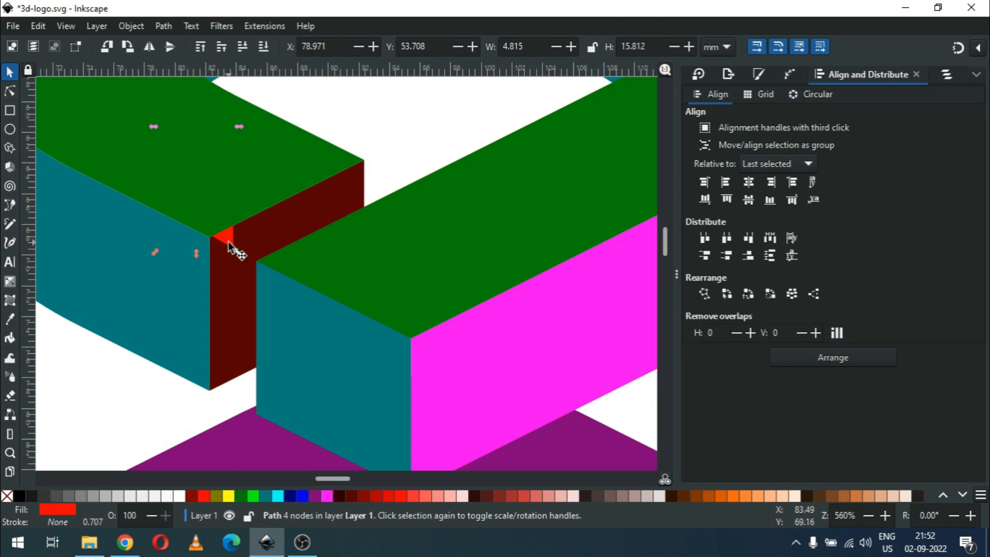
pyautogui.moveTo(229, 243); pyautogui.dragTo(396, 168)
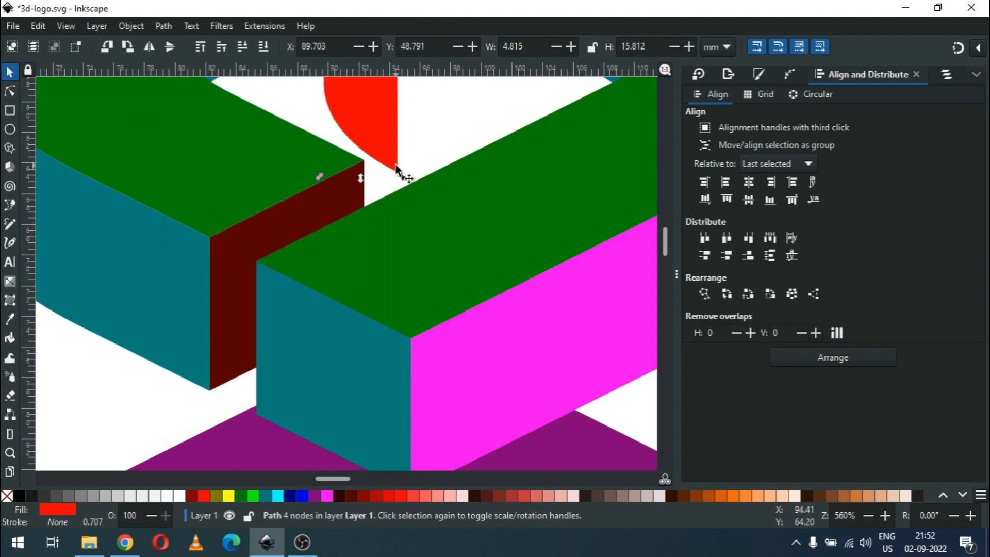
pyautogui.press('Delete')
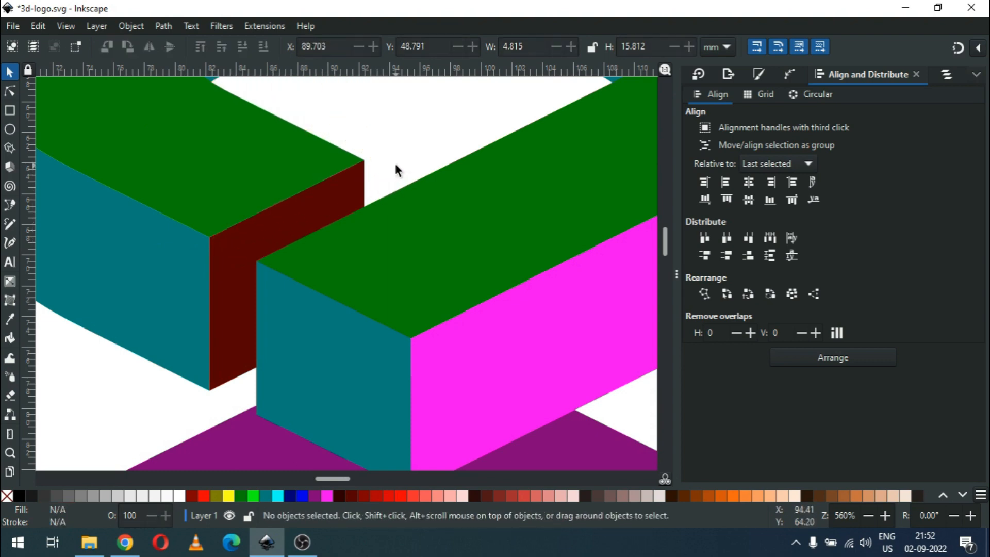
pyautogui.scroll(-4, 394, 162)
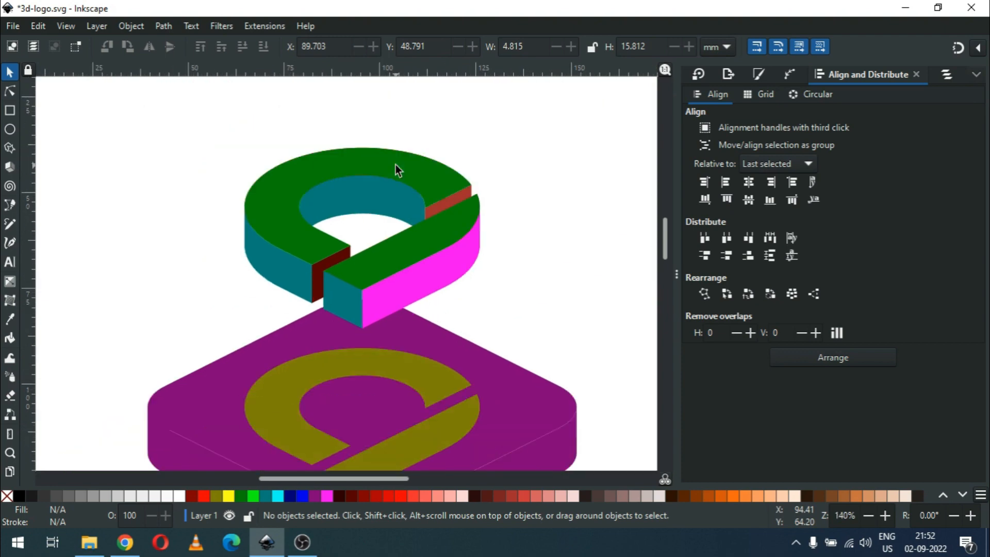
pyautogui.hotkey('ctrl', 's')
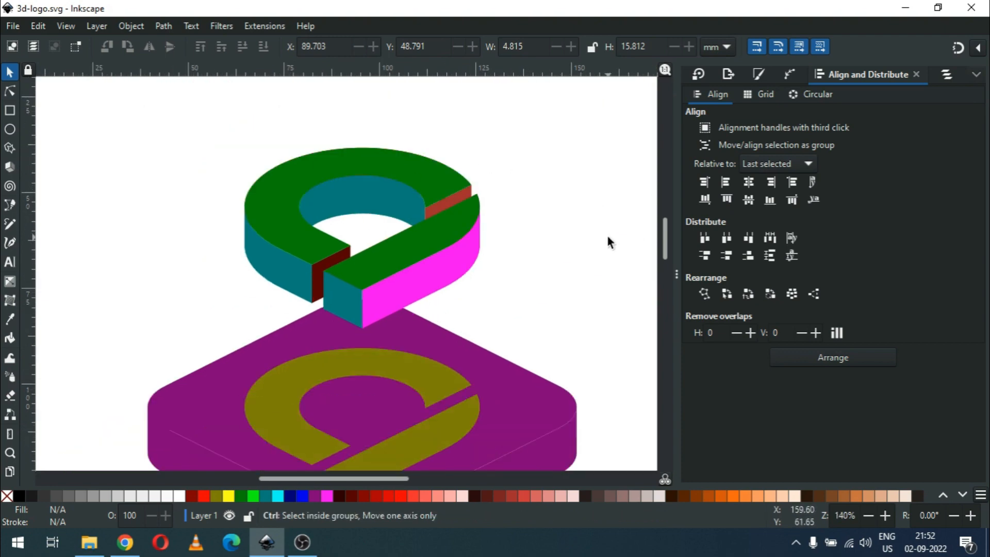
# Step: Group all the pieces of the raised letter above the purple base
pyautogui.moveTo(665, 237); pyautogui.dragTo(665, 242)
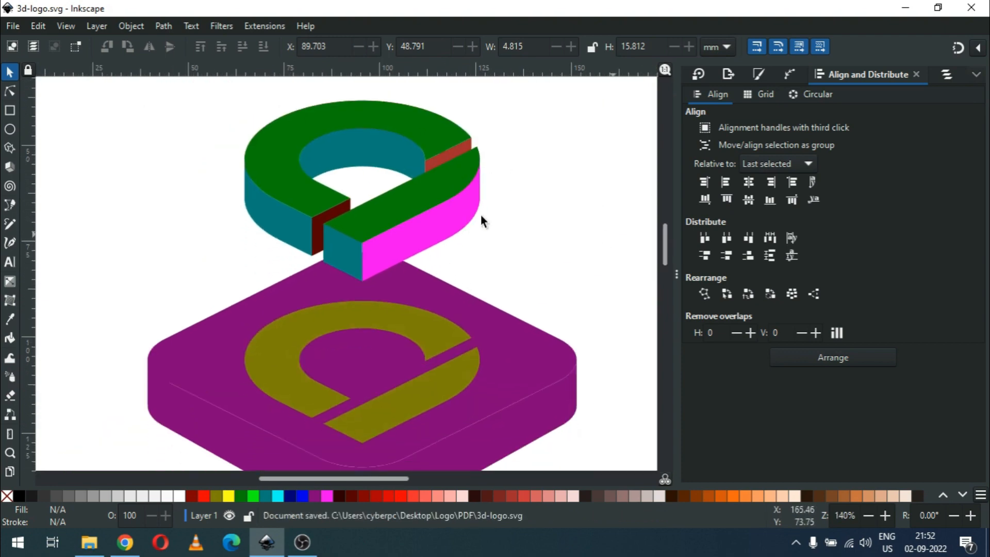
pyautogui.moveTo(222, 93); pyautogui.dragTo(516, 301)
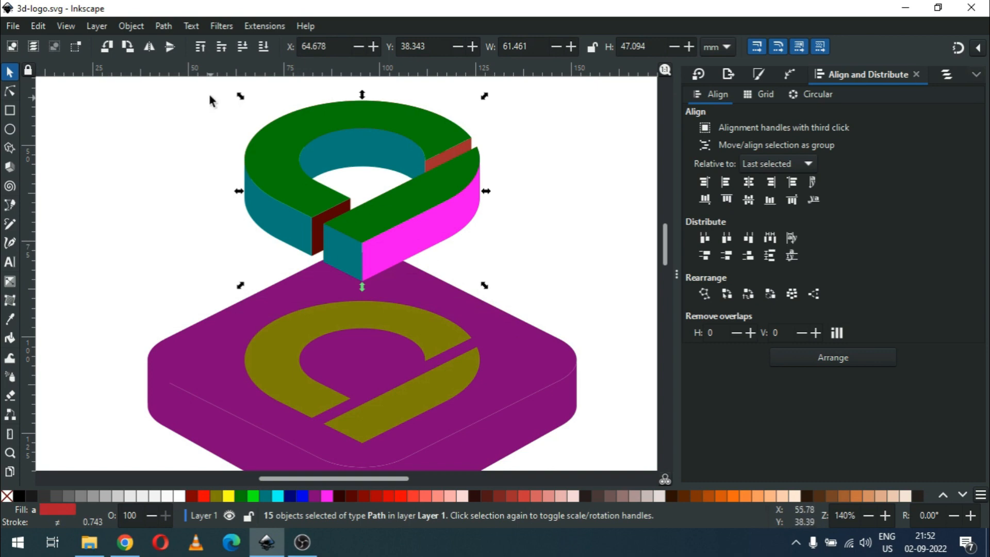
pyautogui.rightClick(300, 127)
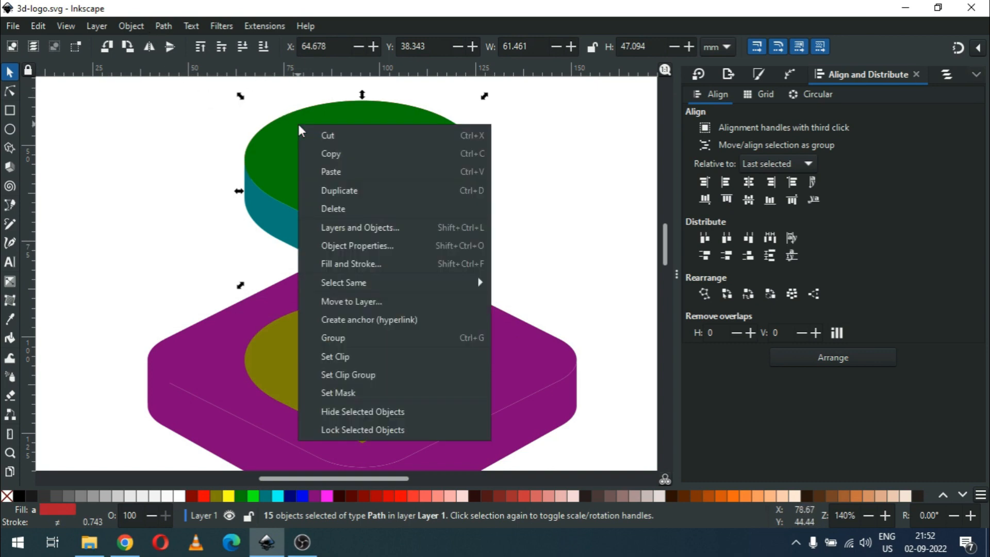
pyautogui.click(342, 338)
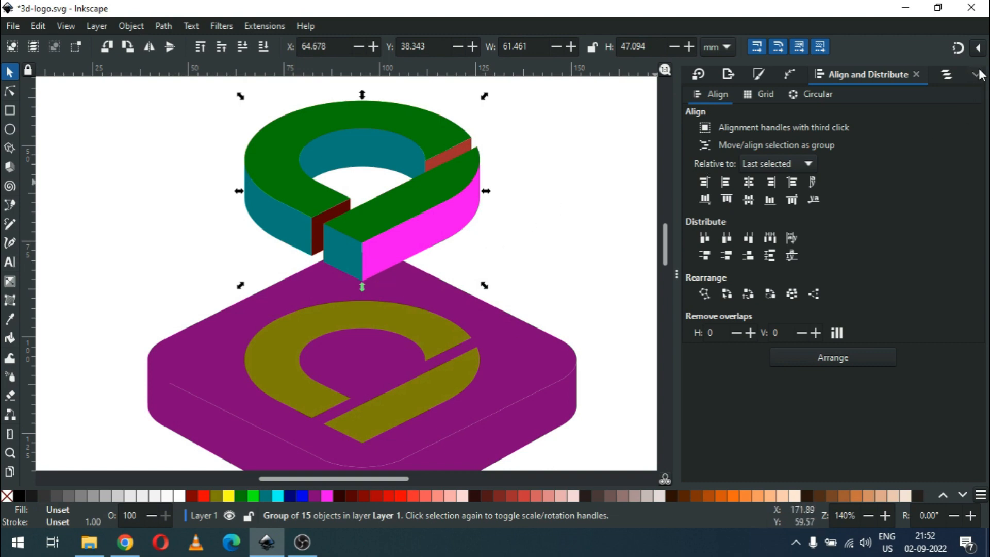
# Step: Turn on snapping and move the grouped letter straight down onto the olive letter shape on the purple base
pyautogui.click(978, 52)
pyautogui.click(851, 43)
pyautogui.click(530, 233)
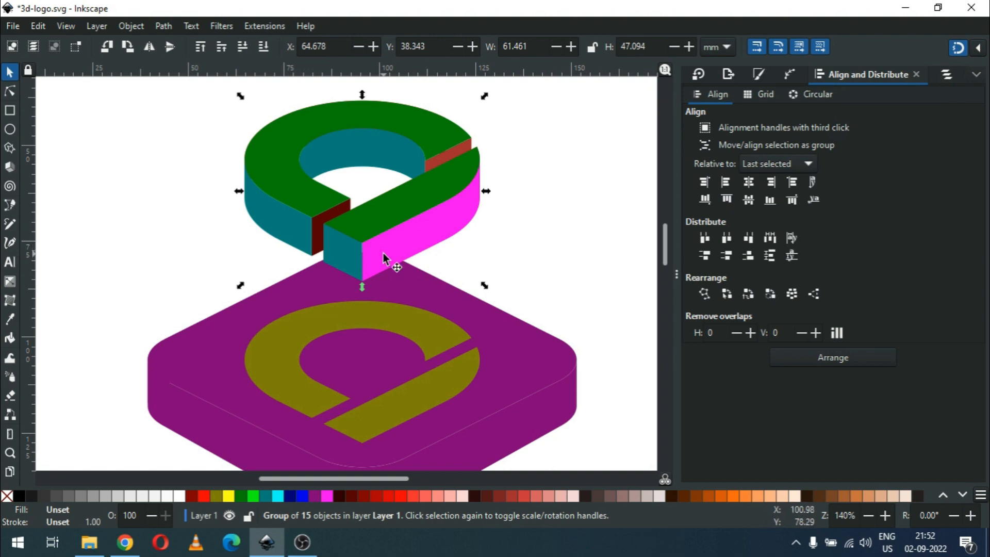
pyautogui.moveTo(382, 253); pyautogui.dragTo(376, 419)
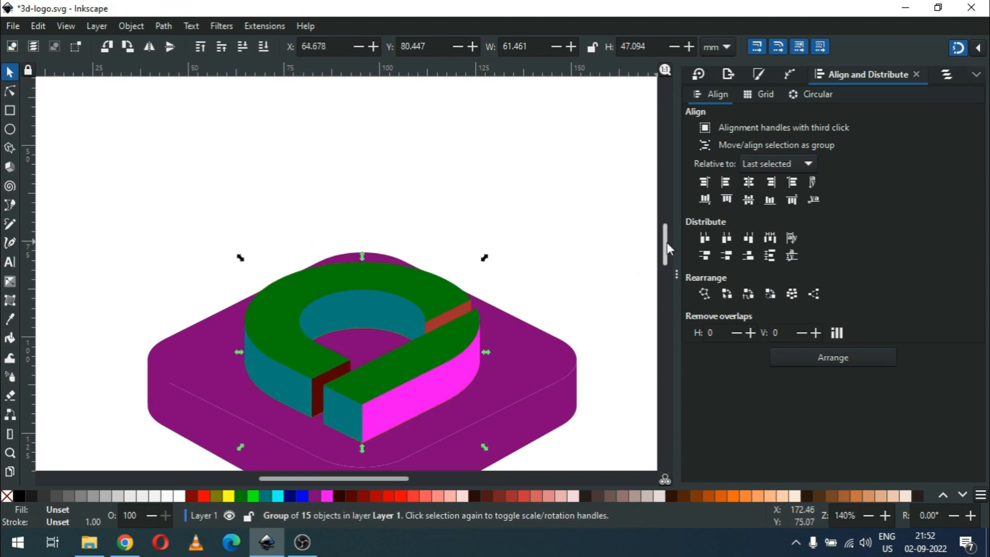
pyautogui.moveTo(666, 242); pyautogui.dragTo(666, 253)
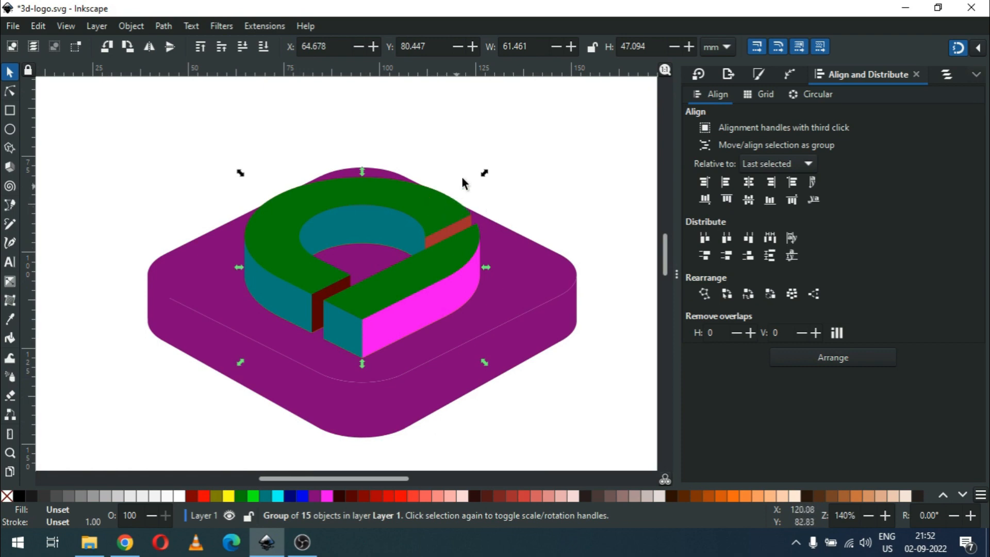
pyautogui.click(540, 150)
# Step: Move the letter group together with the base's top and side faces up the page, clear of the leftover pieces
pyautogui.click(429, 305)
pyautogui.keyDown('shift'); pyautogui.click(528, 280); pyautogui.keyUp('shift')
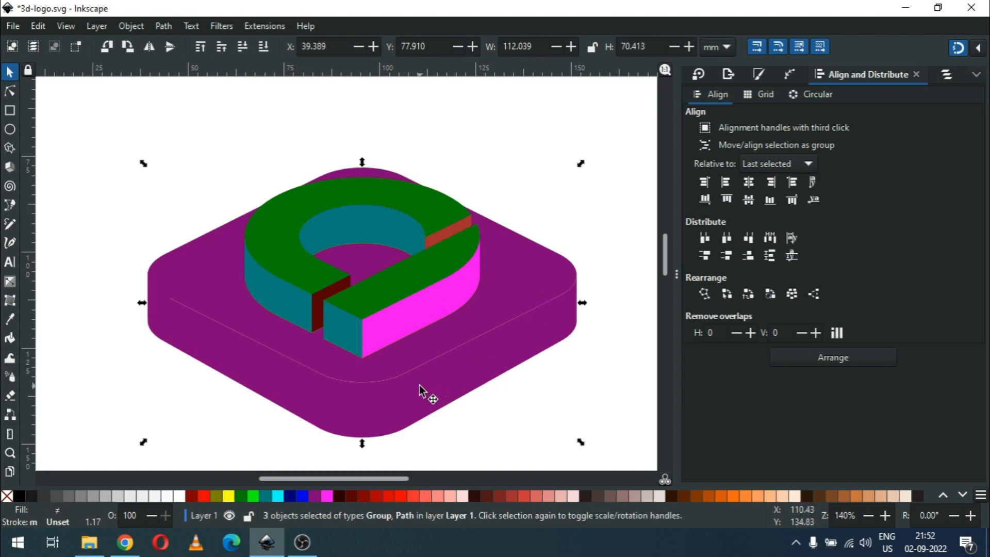
pyautogui.press('-')
pyautogui.press('-')
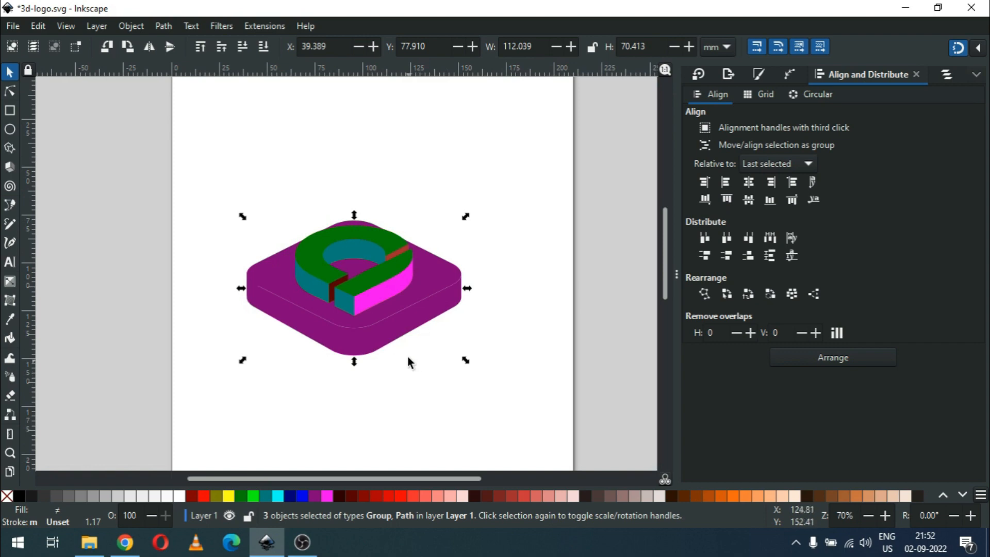
pyautogui.moveTo(376, 342); pyautogui.dragTo(436, 200)
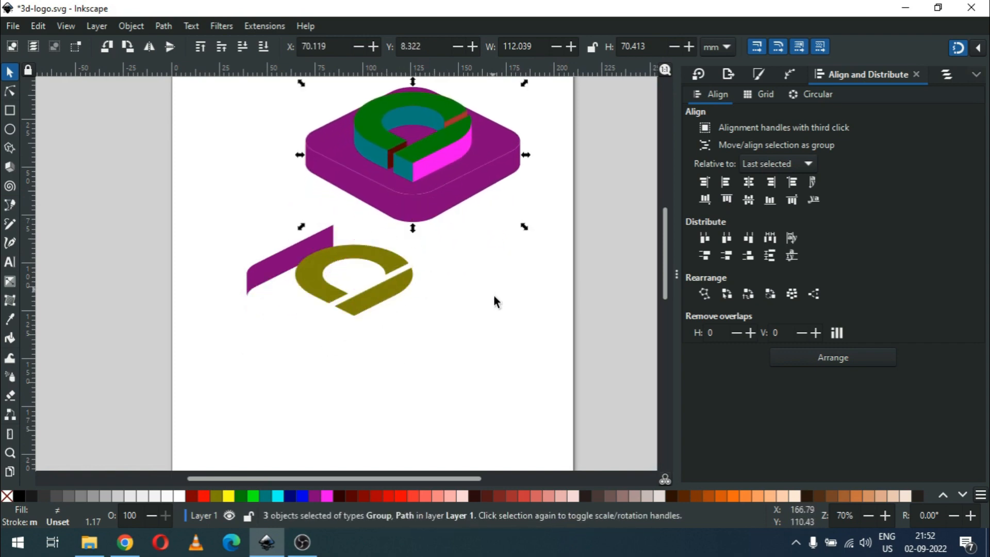
pyautogui.click(479, 314)
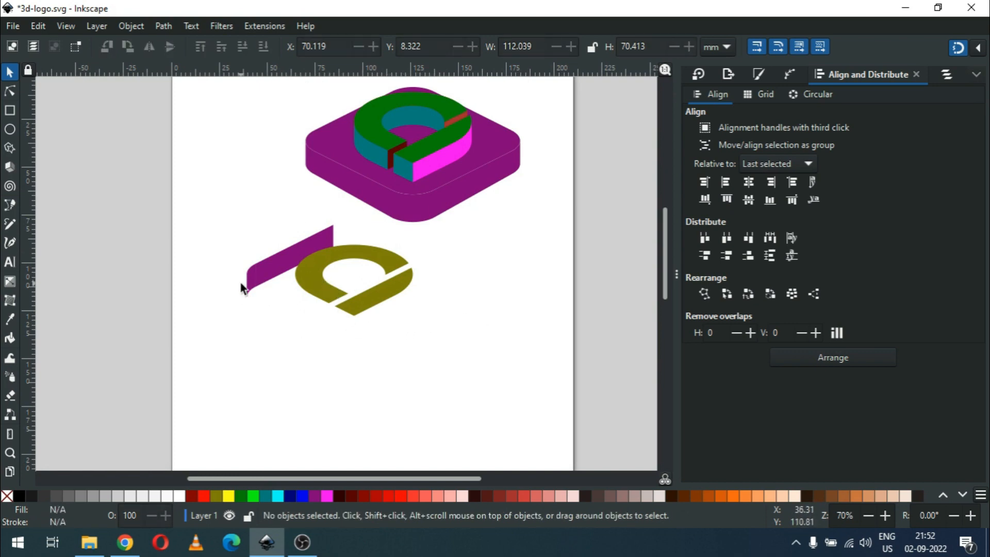
# Step: Delete the leftover purple side pieces and the olive letter shape beneath the logo
pyautogui.click(261, 285)
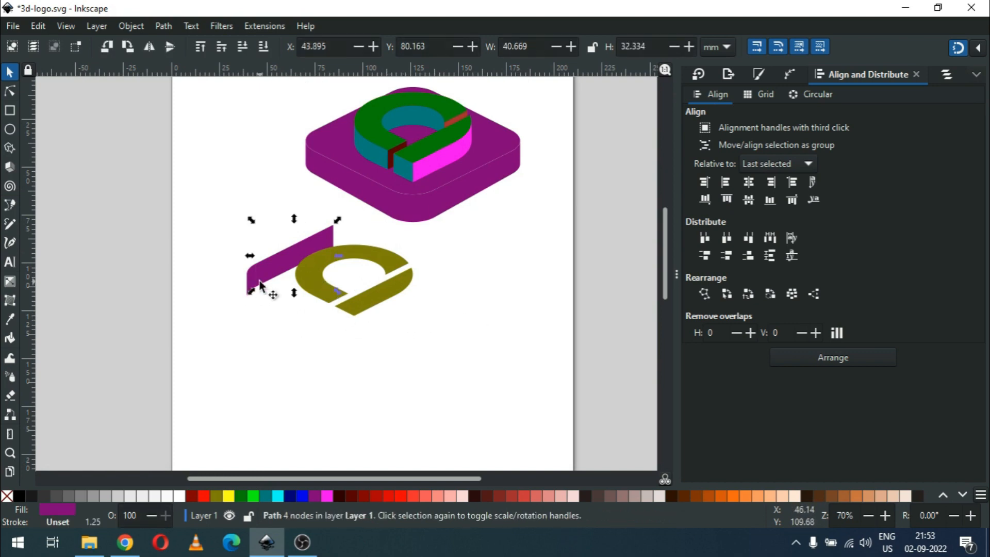
pyautogui.press('Delete')
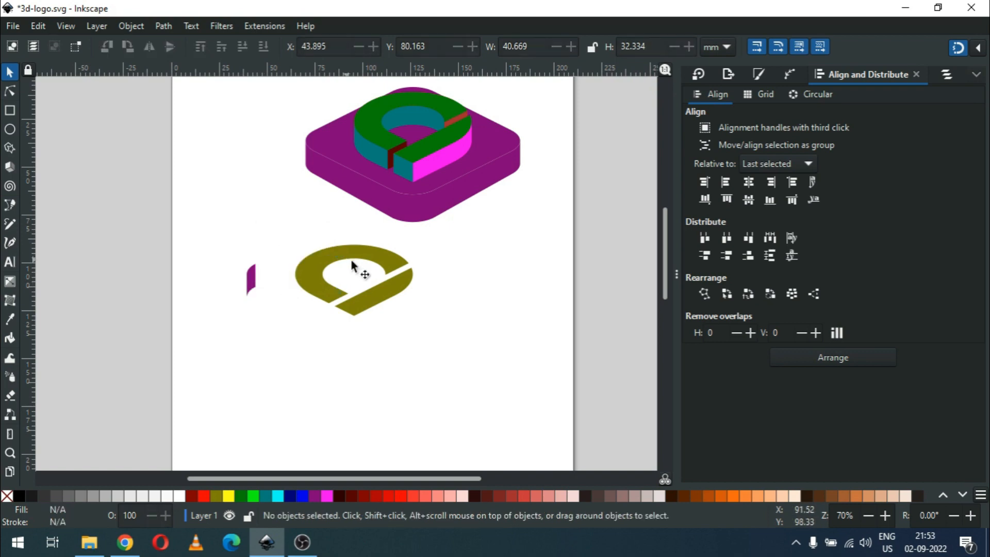
pyautogui.moveTo(226, 245); pyautogui.dragTo(411, 337)
pyautogui.moveTo(240, 245); pyautogui.dragTo(451, 347)
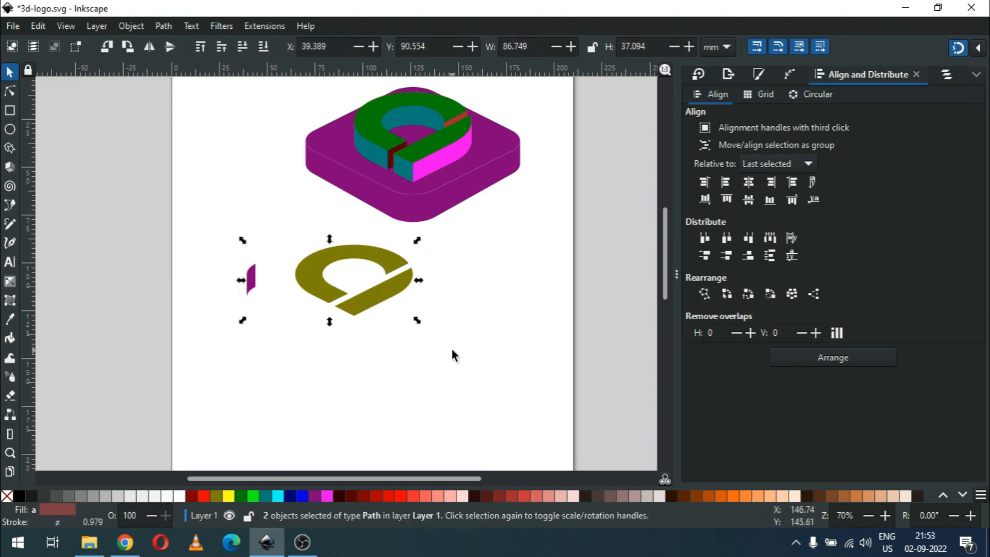
pyautogui.press('Delete')
# Step: Move the whole logo down and left to the horizontal middle of the page and save the document
pyautogui.moveTo(549, 269); pyautogui.dragTo(278, 77)
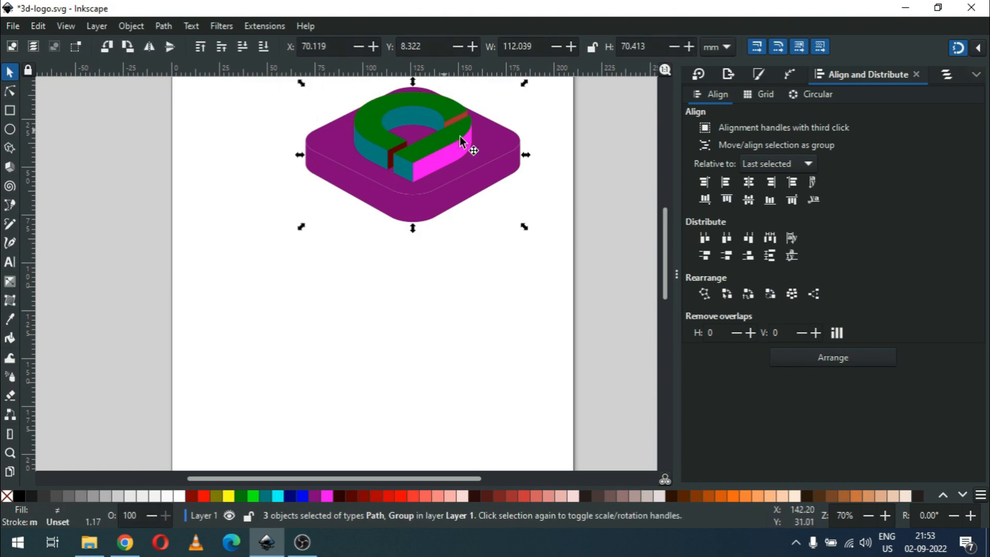
pyautogui.moveTo(459, 168); pyautogui.dragTo(447, 209)
pyautogui.moveTo(436, 246); pyautogui.dragTo(432, 250)
pyautogui.click(431, 332)
pyautogui.press('z')
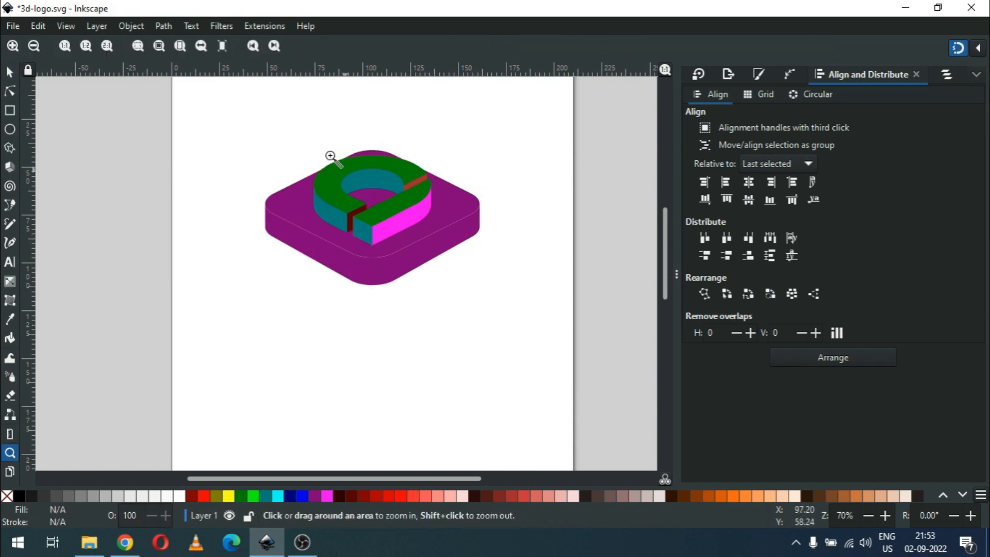
pyautogui.moveTo(249, 128); pyautogui.dragTo(522, 304)
pyautogui.hotkey('ctrl', 's')
# Step: Fill the top face of the rounded base with dark blue #003380
pyautogui.press('s')
pyautogui.click(493, 264)
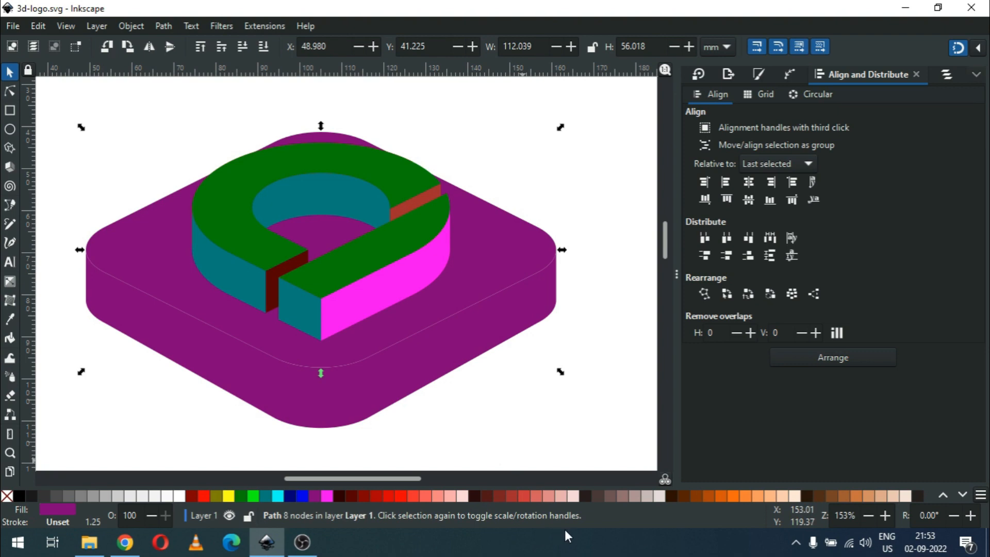
pyautogui.click(961, 496)
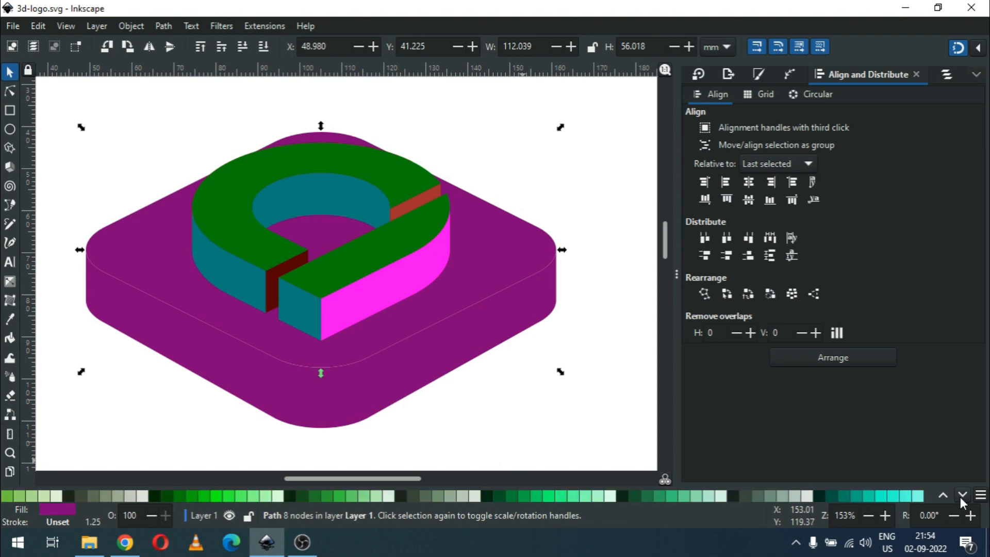
pyautogui.click(962, 496)
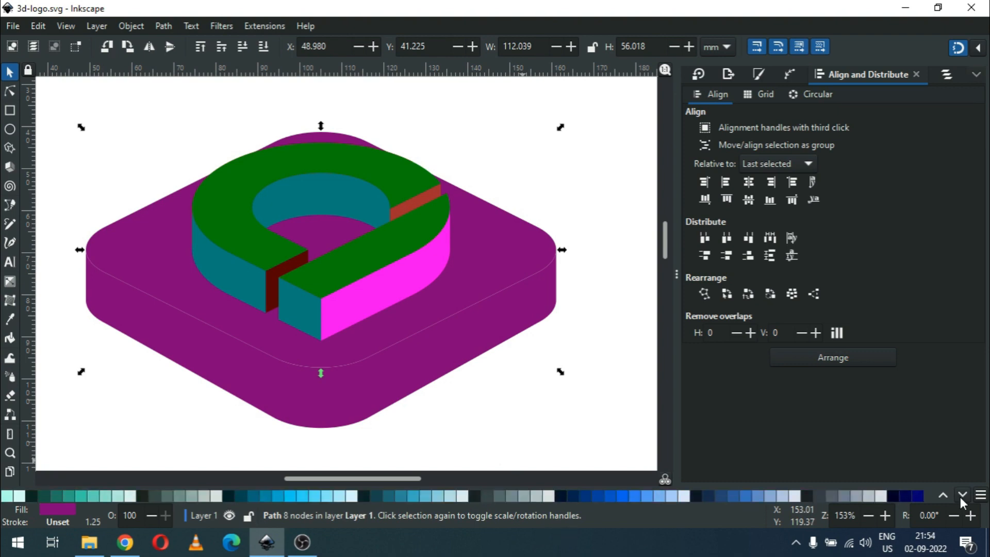
pyautogui.click(586, 497)
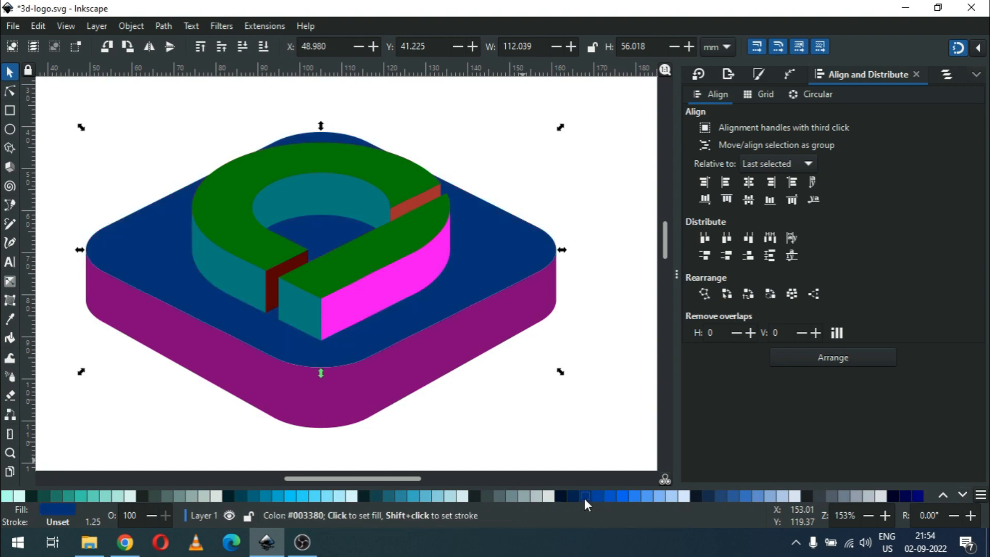
# Step: Fill the side face of the rounded base with the darker blue #002255
pyautogui.click(411, 369)
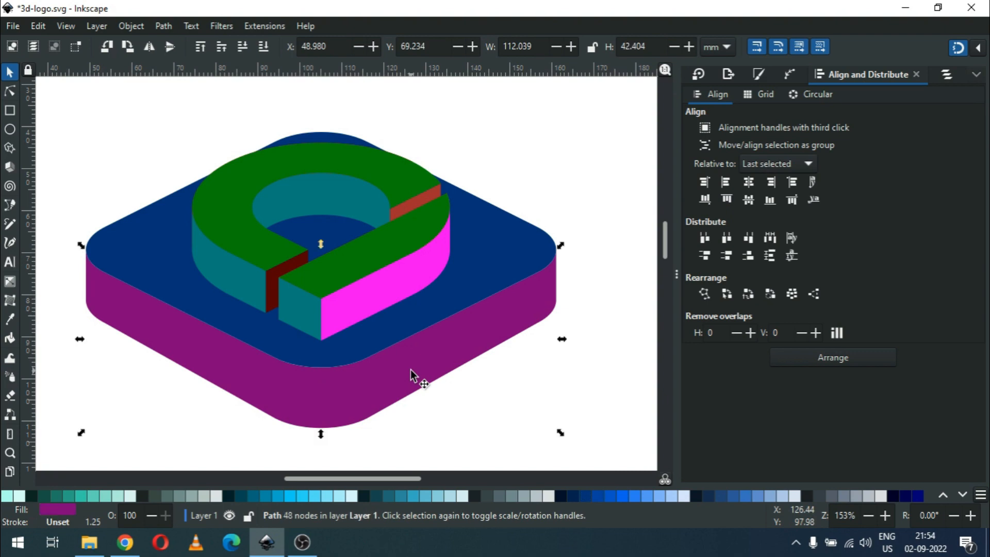
pyautogui.click(571, 497)
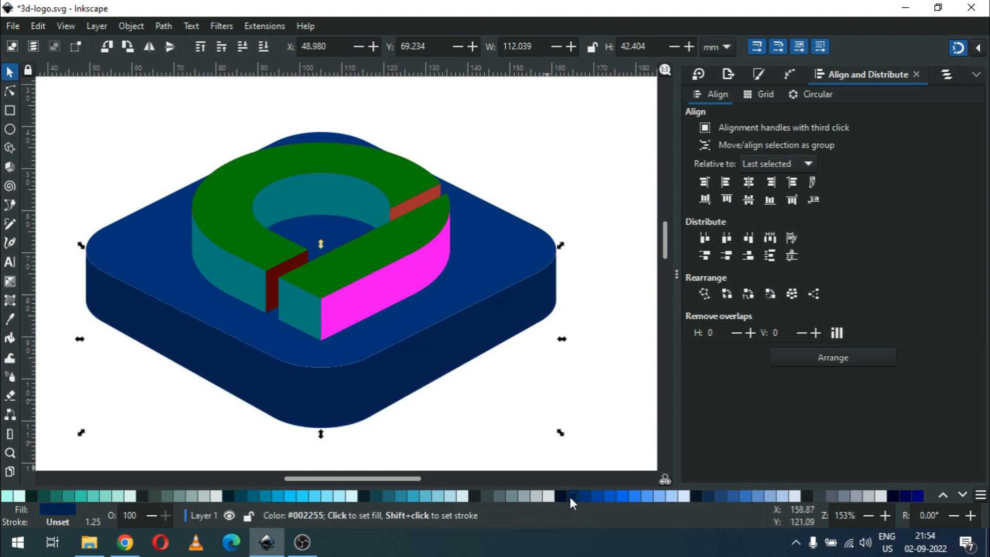
pyautogui.click(512, 363)
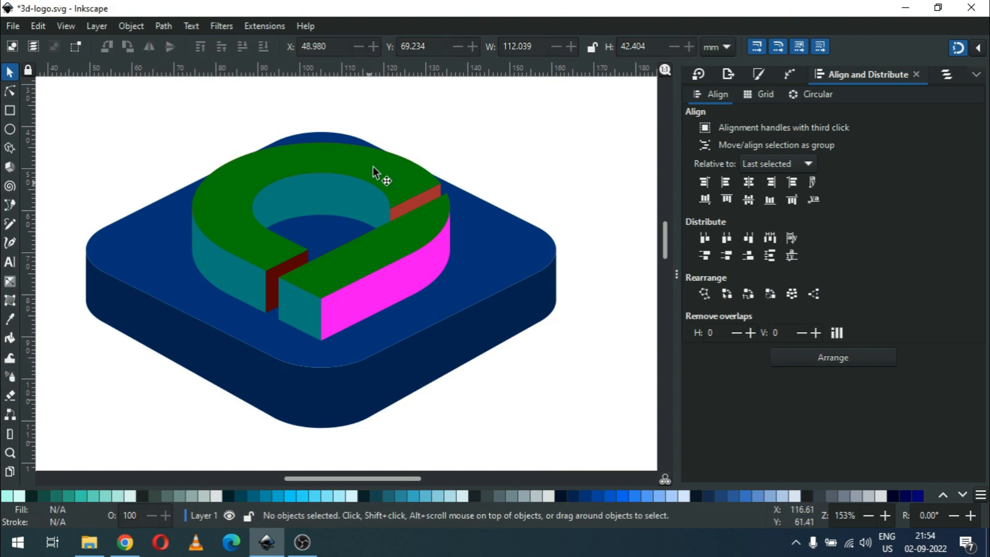
# Step: Fill the whole letter group with a light bluish gray and ungroup it into separate paths
pyautogui.click(404, 180)
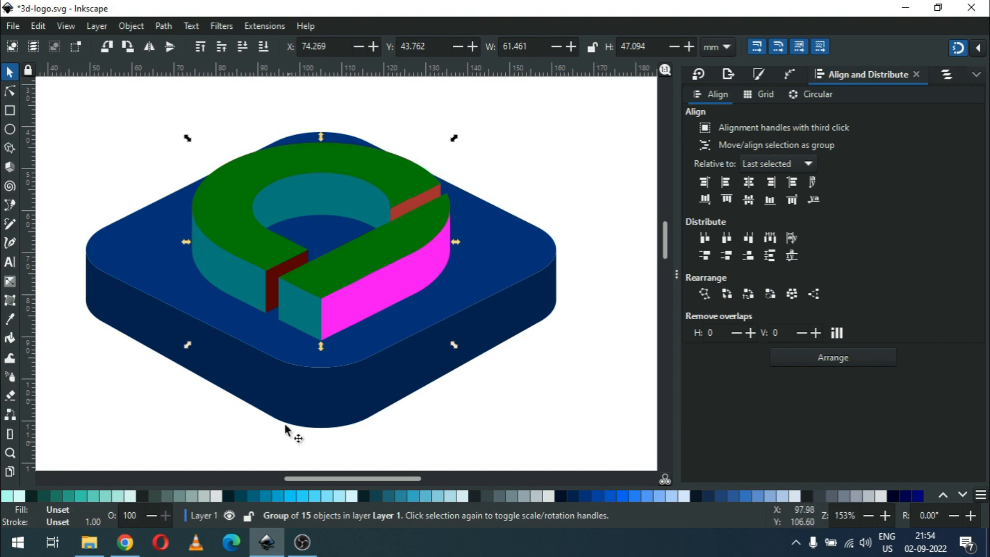
pyautogui.click(216, 494)
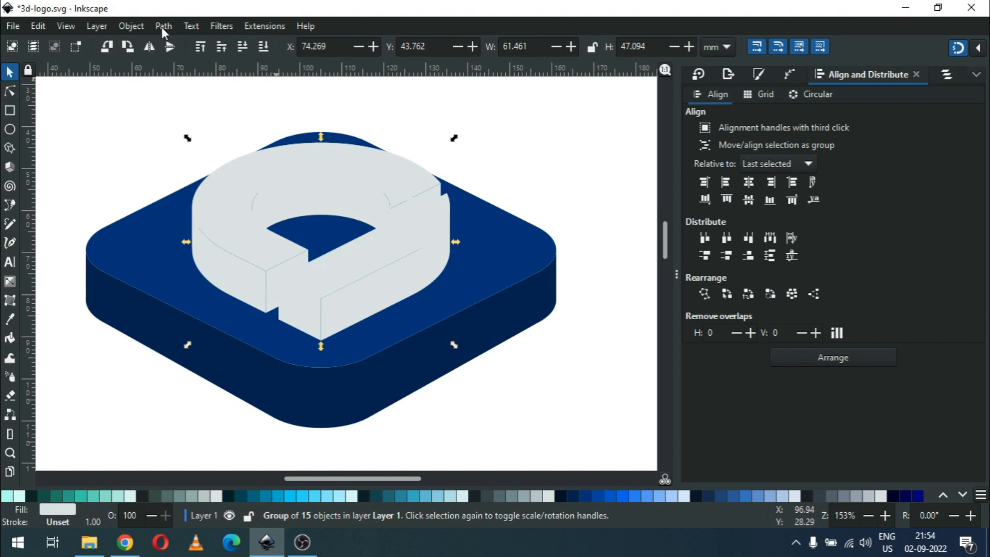
pyautogui.click(132, 27)
pyautogui.click(152, 174)
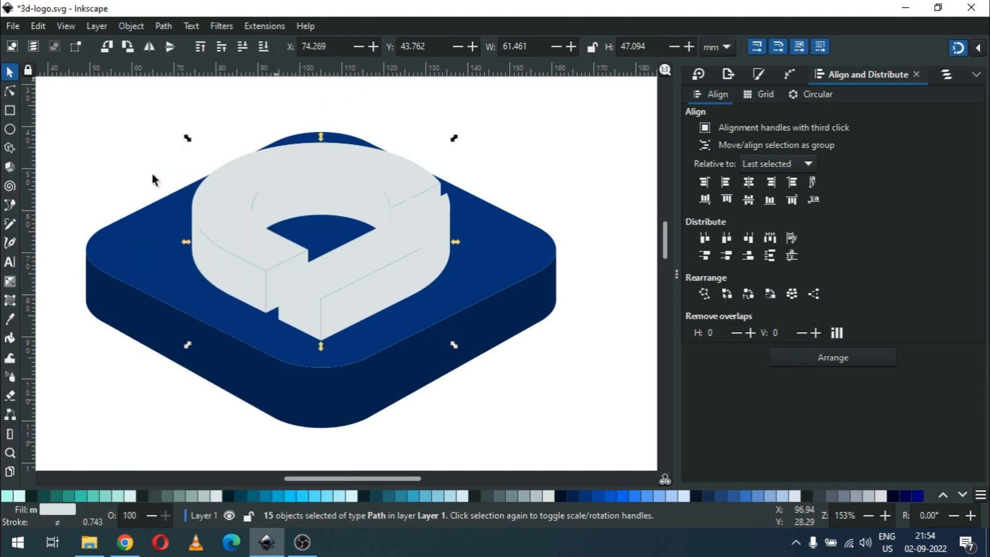
pyautogui.click(524, 128)
# Step: Fill the letter's top face with white
pyautogui.click(363, 157)
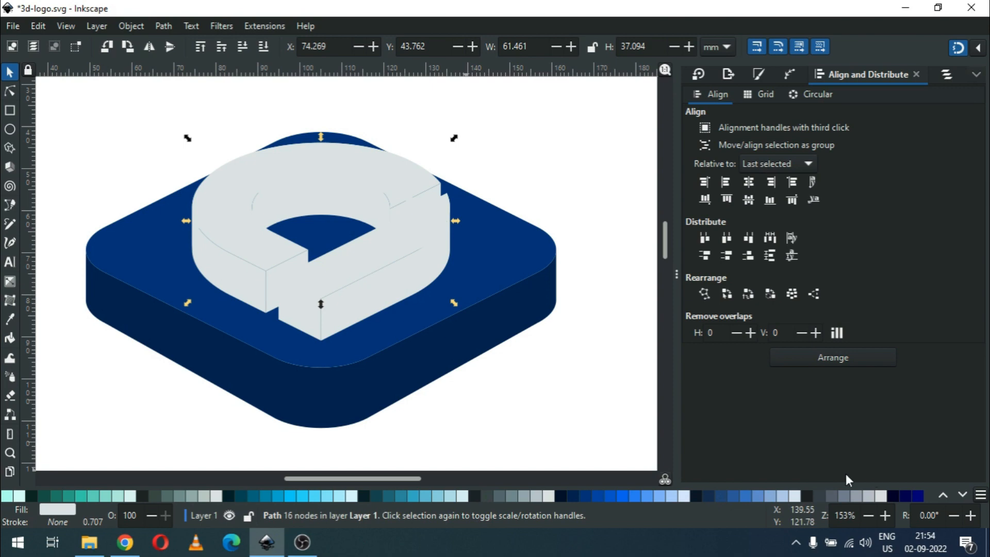
pyautogui.click(951, 494)
pyautogui.click(950, 494)
pyautogui.click(950, 494)
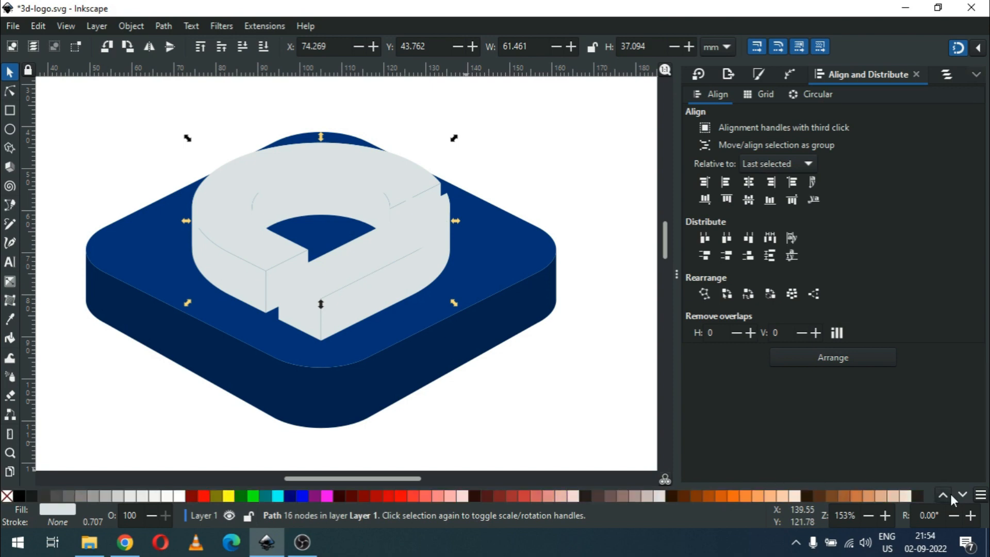
pyautogui.click(179, 496)
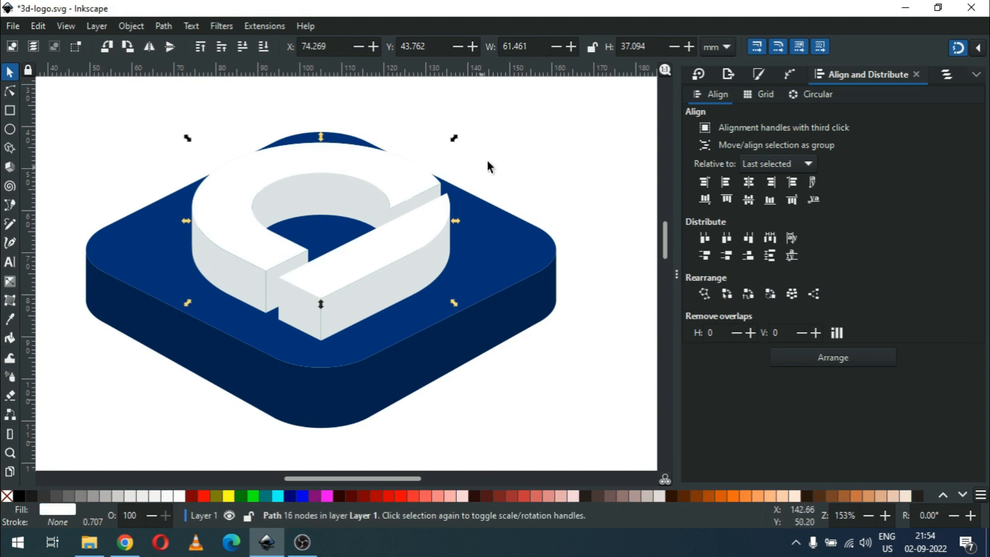
pyautogui.click(537, 146)
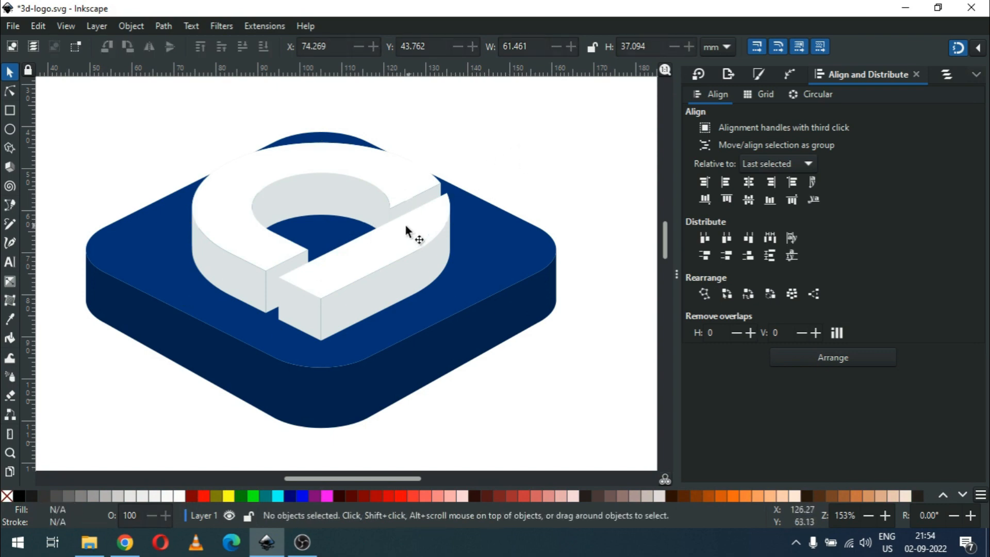
# Step: Fill the letter's large right-facing side with 20% Gray
pyautogui.click(325, 218)
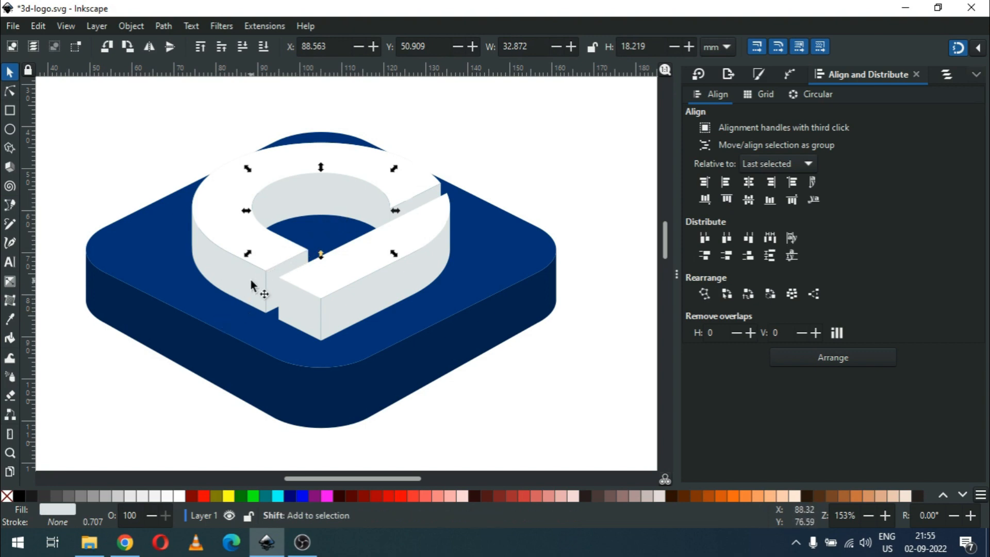
pyautogui.click(398, 282)
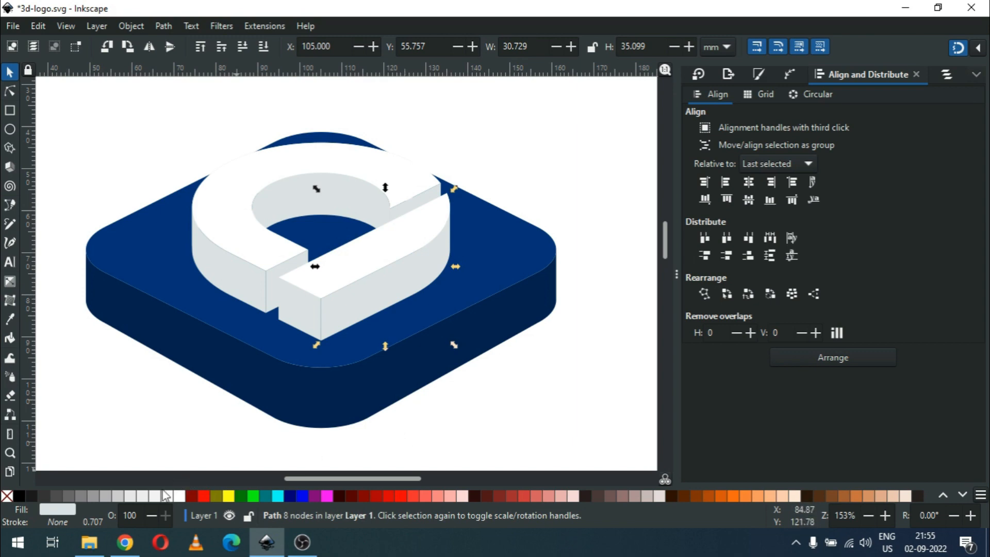
pyautogui.click(103, 497)
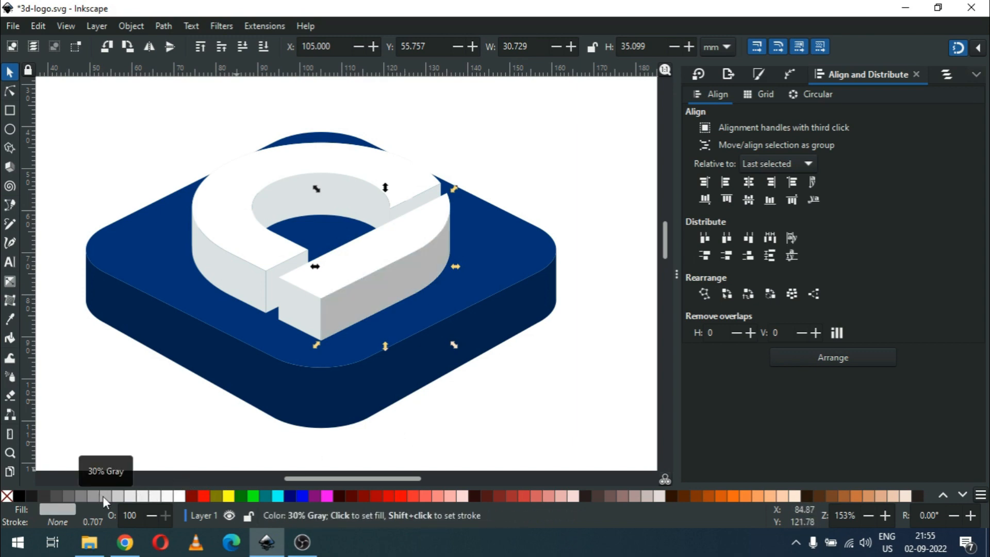
pyautogui.click(116, 496)
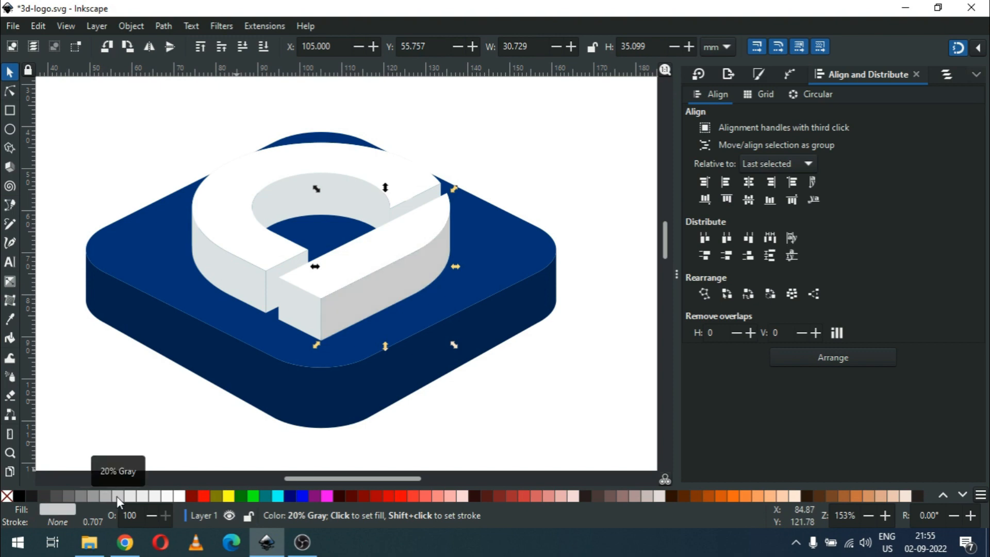
pyautogui.press('z')
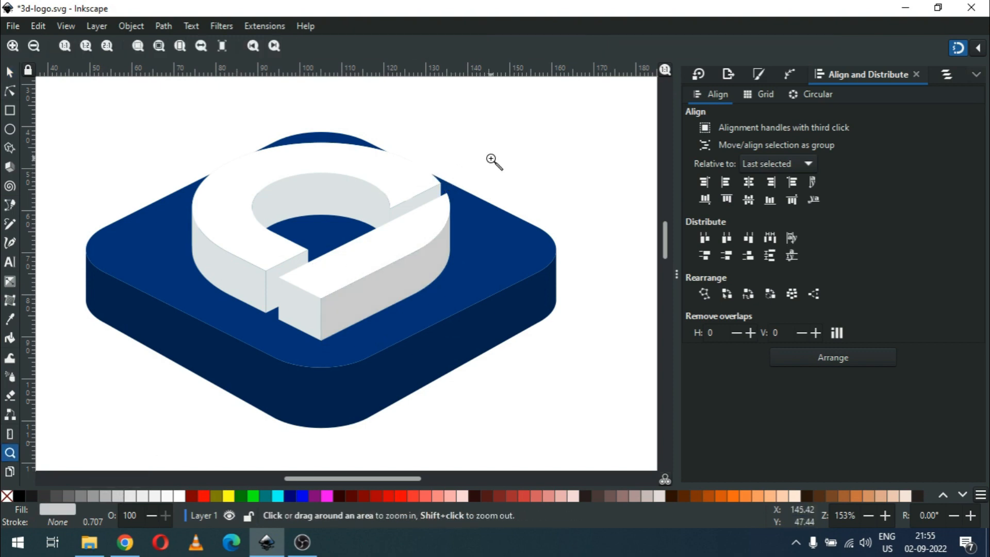
pyautogui.moveTo(230, 154); pyautogui.dragTo(505, 318)
pyautogui.click(11, 73)
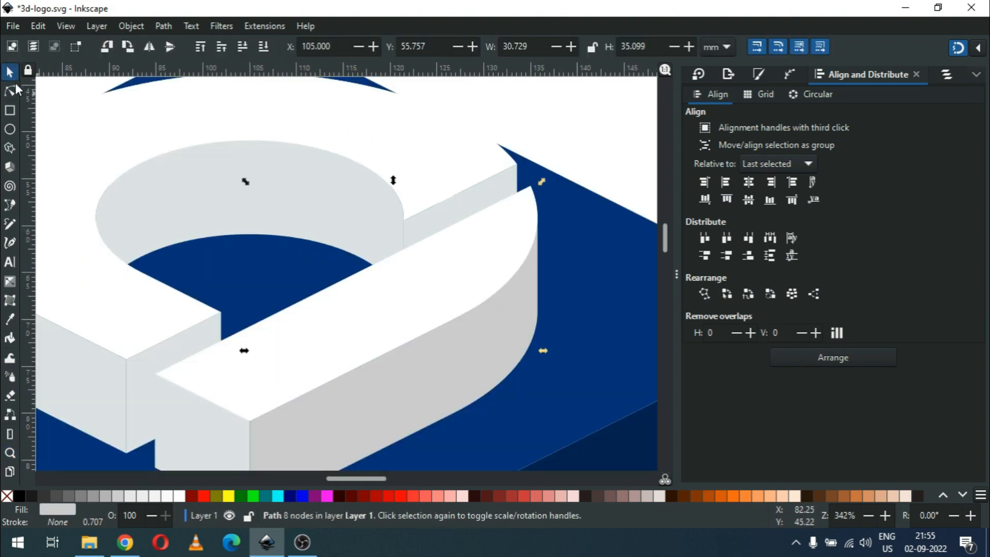
pyautogui.click(132, 496)
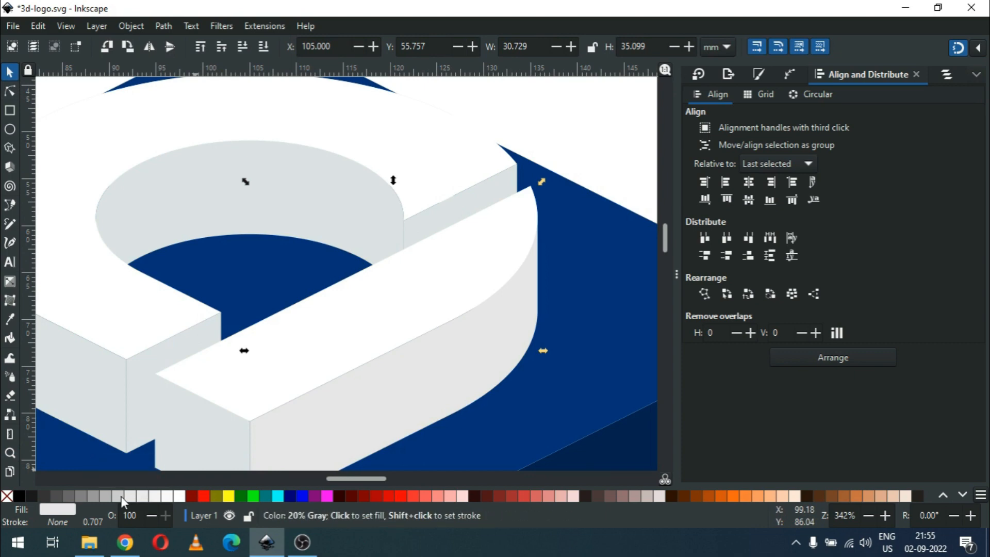
pyautogui.click(122, 496)
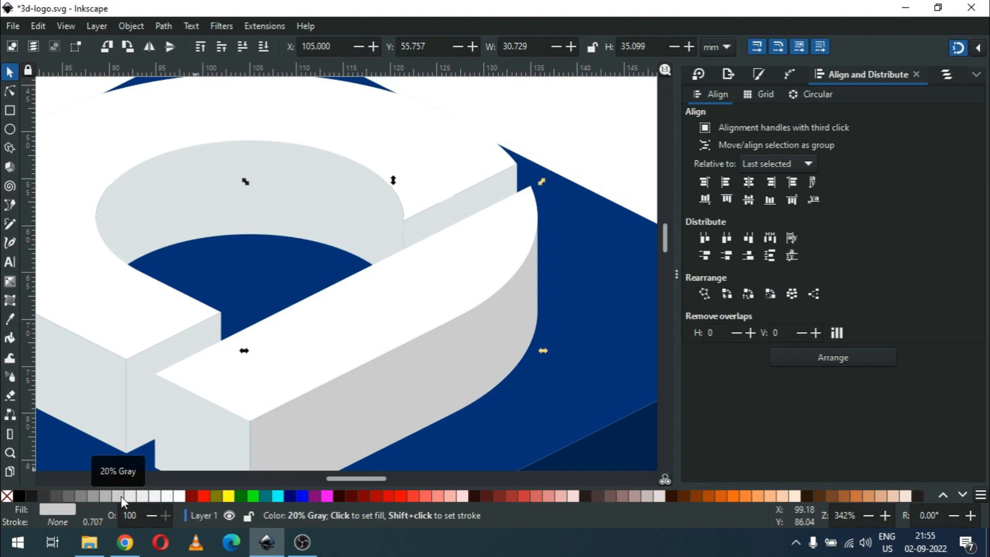
# Step: Fill the two right-facing end faces in the gaps of the letter's ring with 20% Gray
pyautogui.click(485, 204)
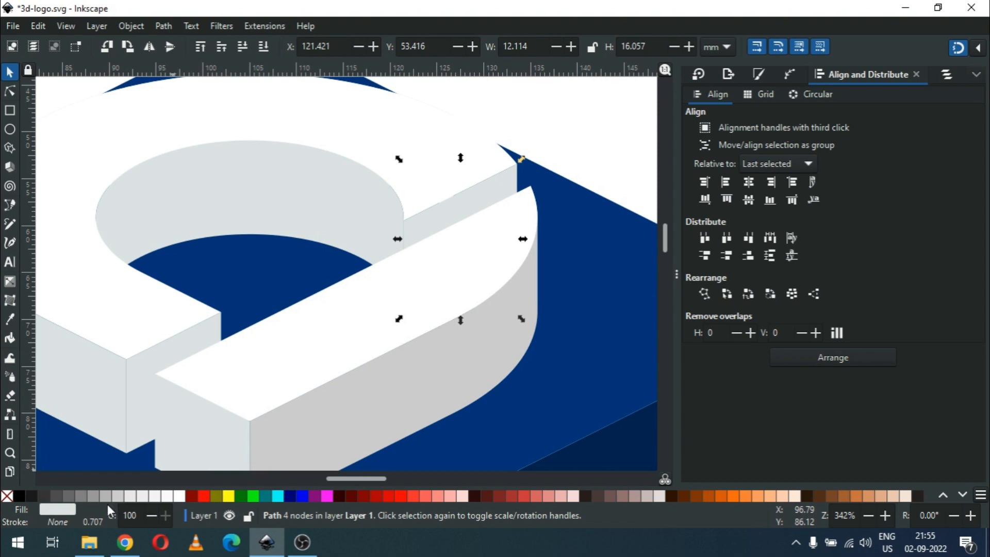
pyautogui.click(108, 496)
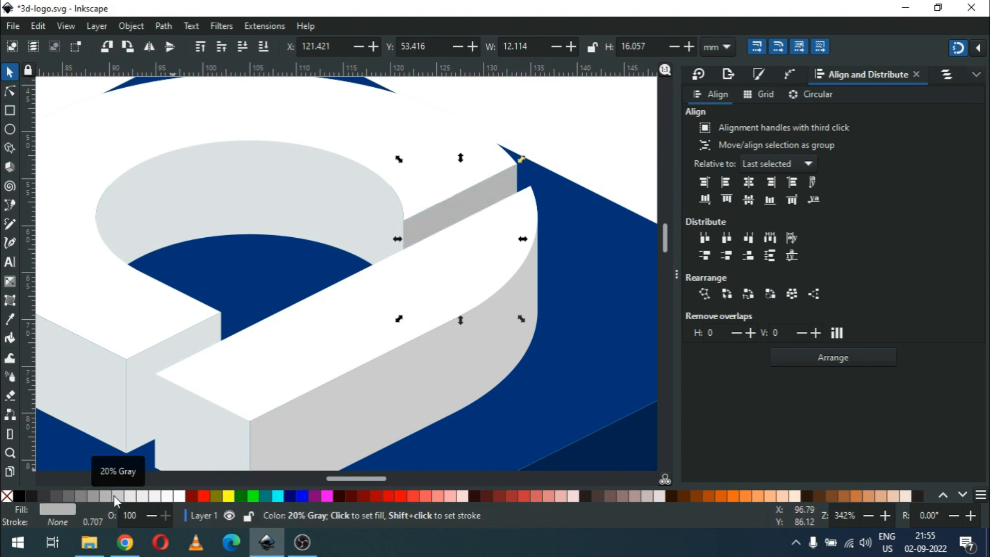
pyautogui.click(114, 496)
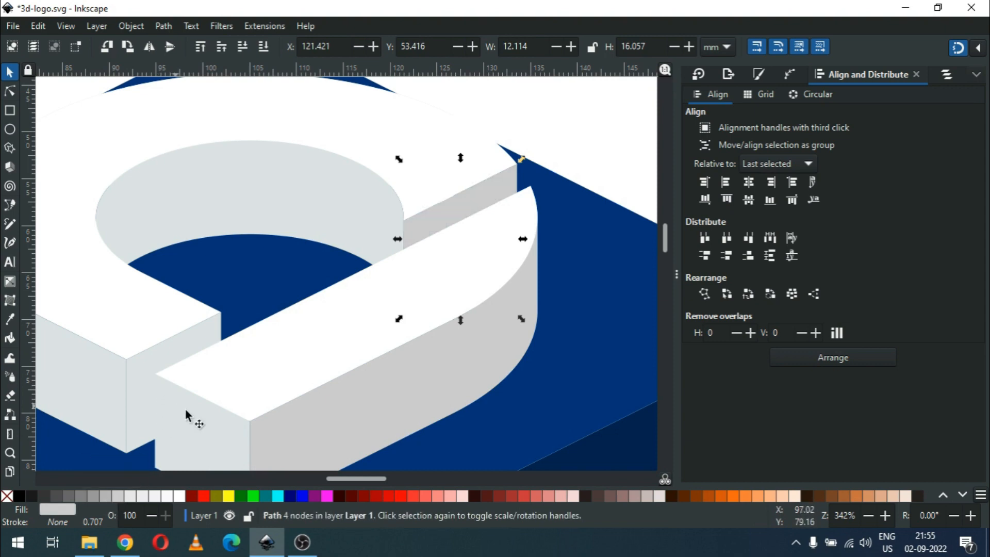
pyautogui.click(138, 430)
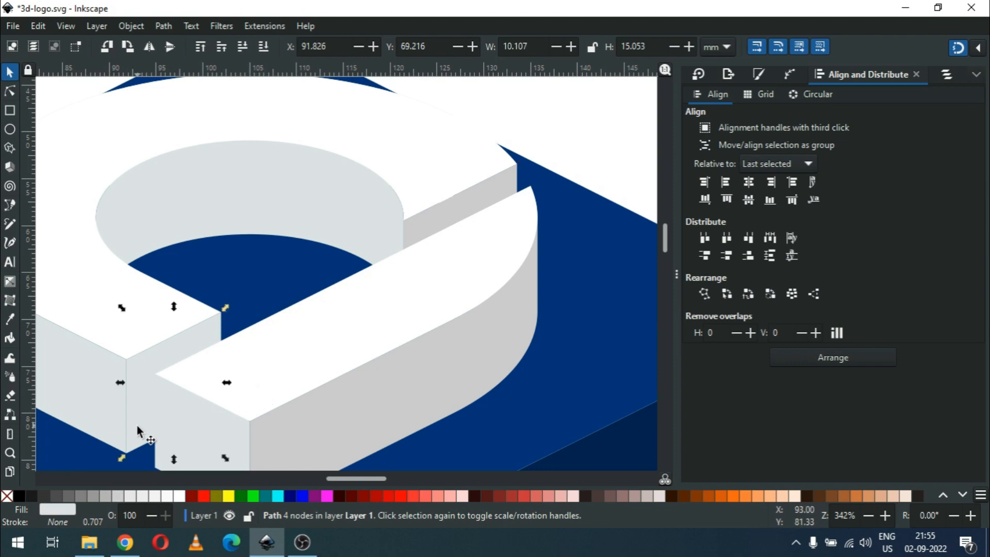
pyautogui.click(138, 497)
pyautogui.click(118, 496)
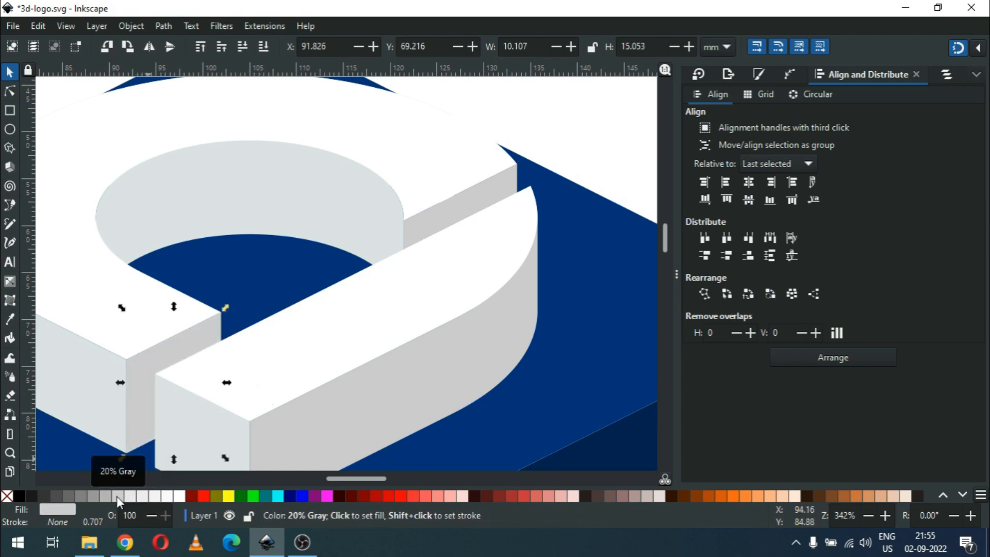
pyautogui.click(585, 122)
# Step: Fill the letter's left-facing outer sides with the gray one shade darker than 30% Gray and save the document
pyautogui.press('-')
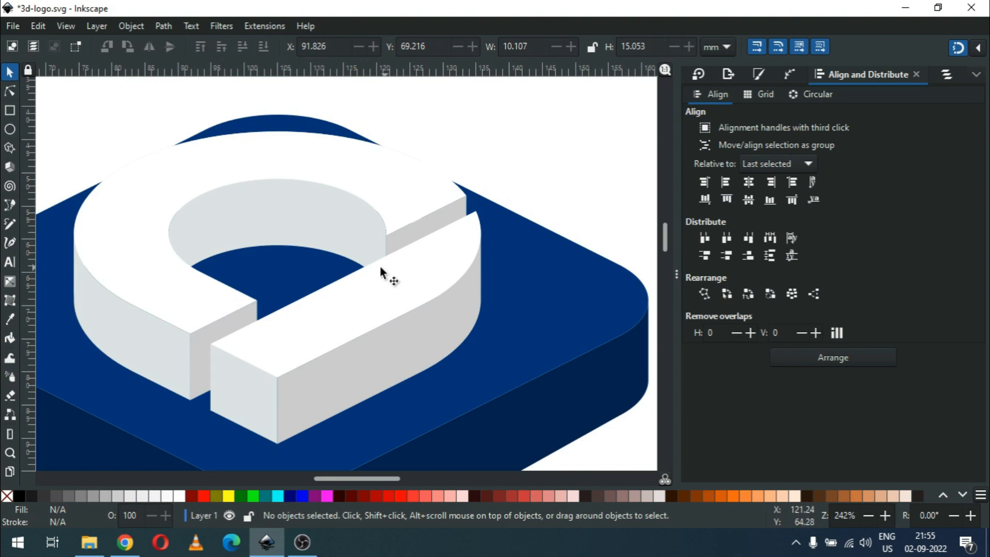
pyautogui.click(249, 402)
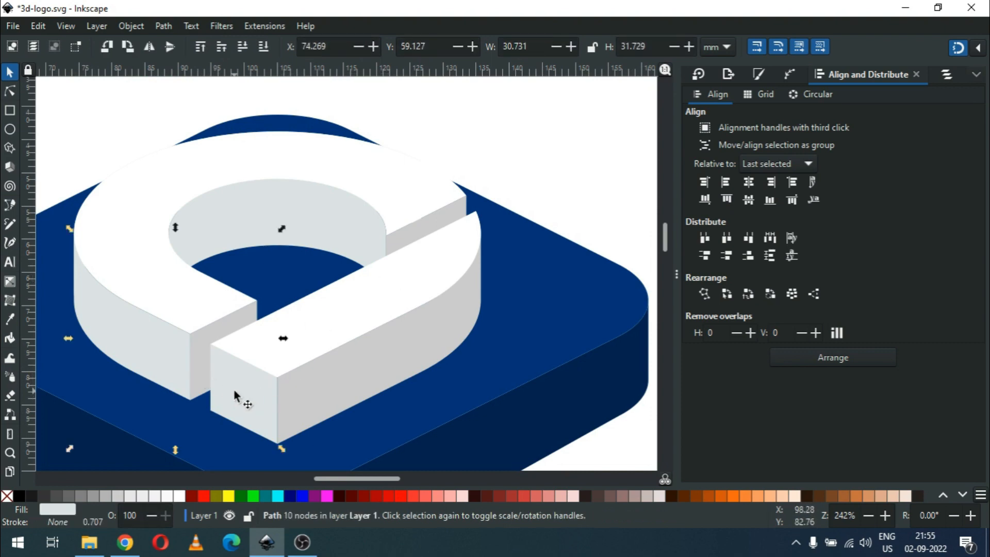
pyautogui.click(106, 497)
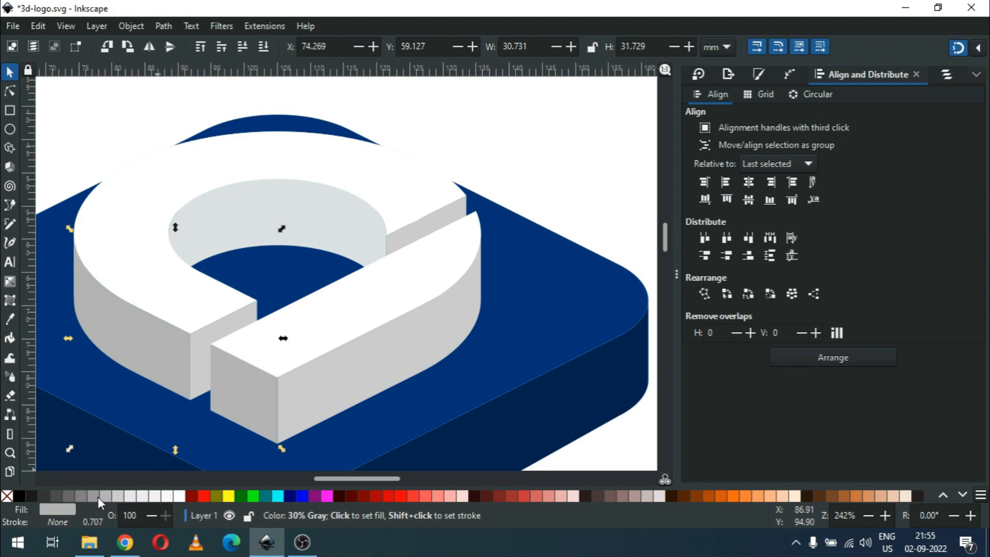
pyautogui.click(98, 498)
pyautogui.click(564, 156)
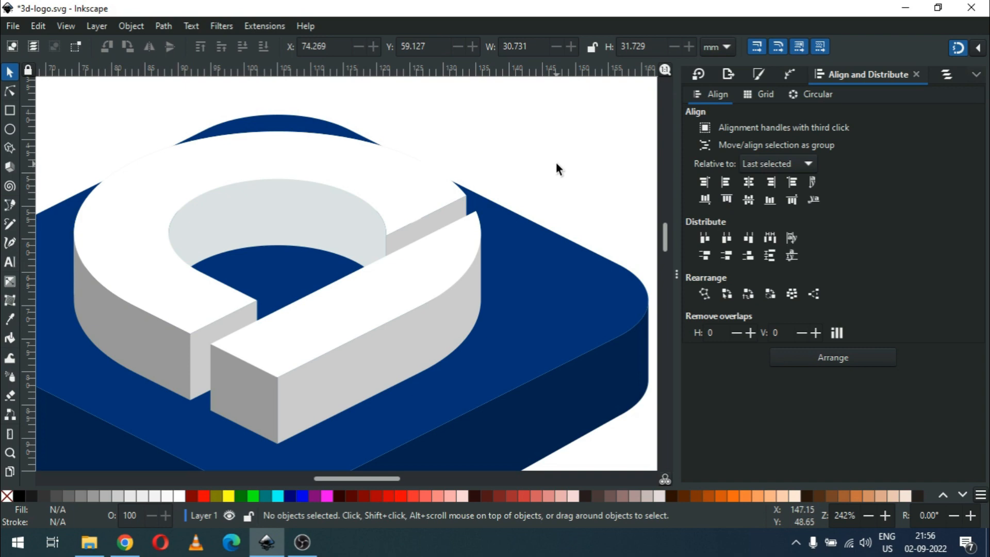
pyautogui.press('-')
pyautogui.press('-')
pyautogui.hotkey('ctrl', 's')
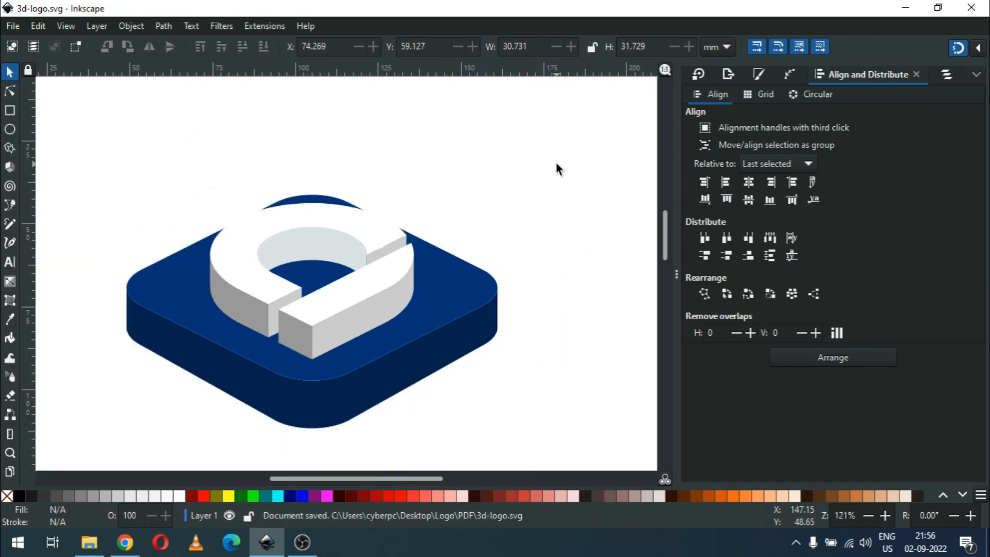
# Step: Draw a background rectangle about 182 × 109 mm over the whole logo and leave it selected
pyautogui.press('-')
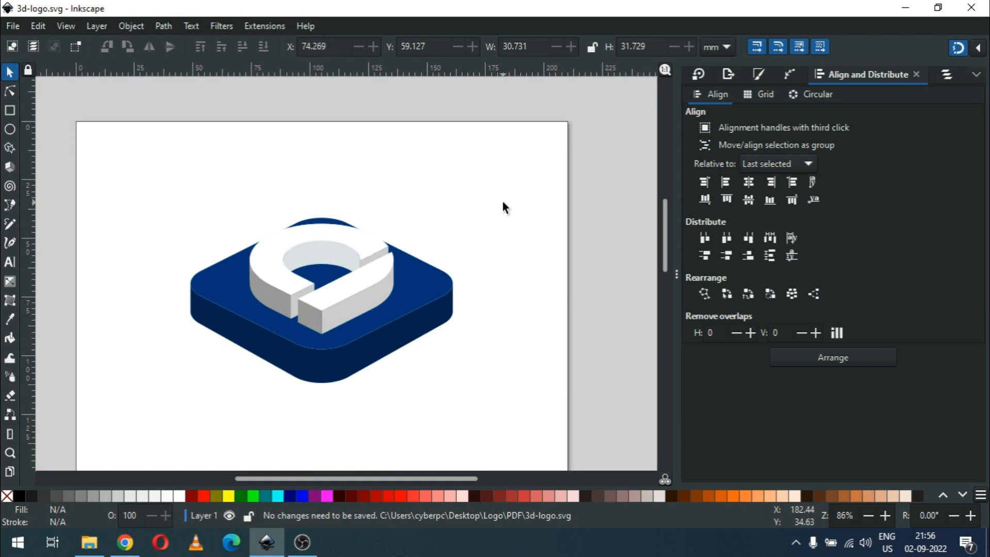
pyautogui.click(10, 110)
pyautogui.moveTo(119, 158); pyautogui.dragTo(546, 413)
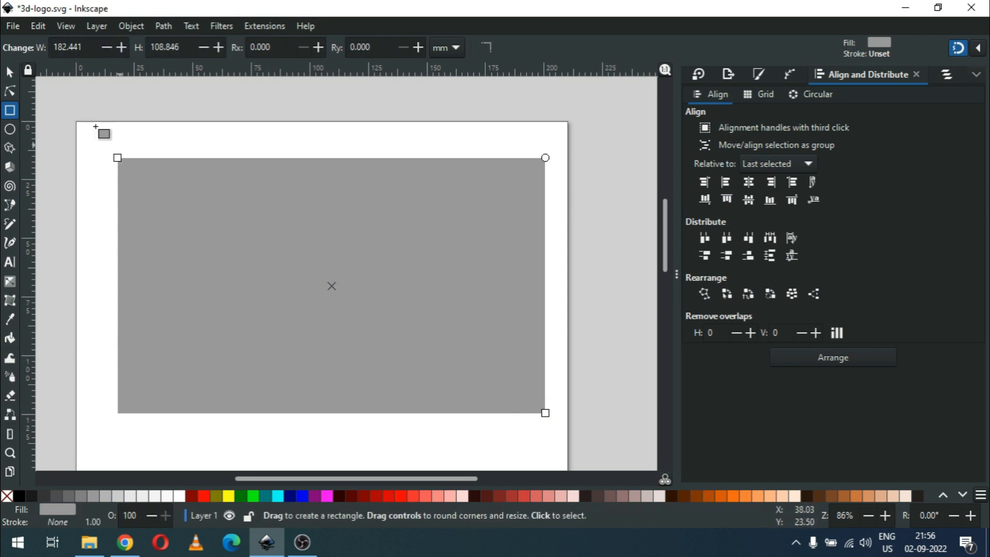
pyautogui.click(10, 73)
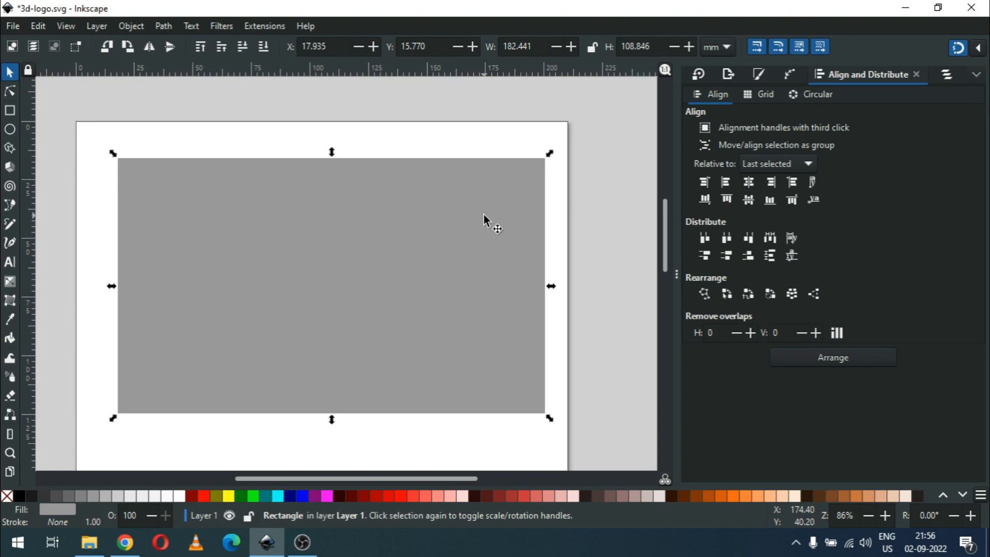
# Step: Send the background rectangle to the bottom of the stacking order and lock it
pyautogui.click(125, 26)
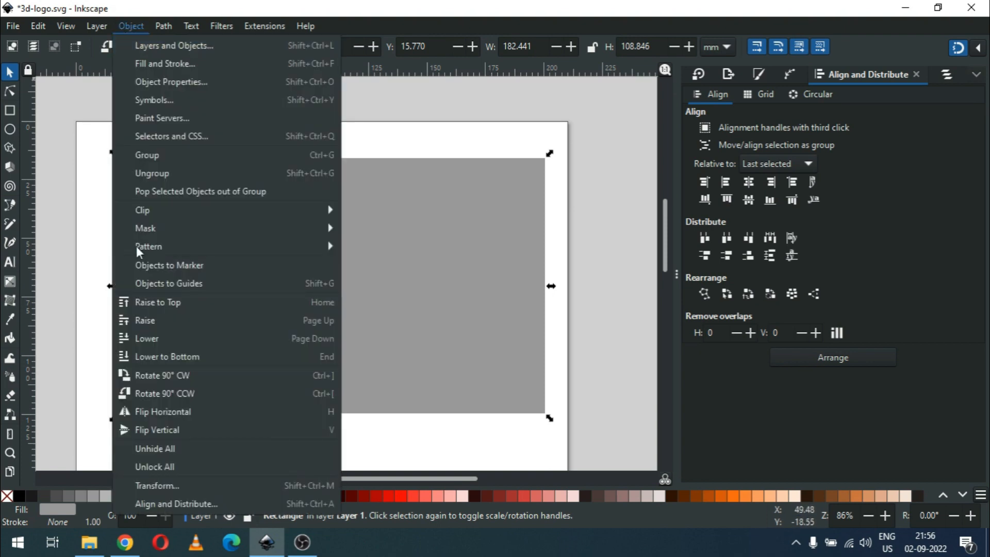
pyautogui.click(162, 355)
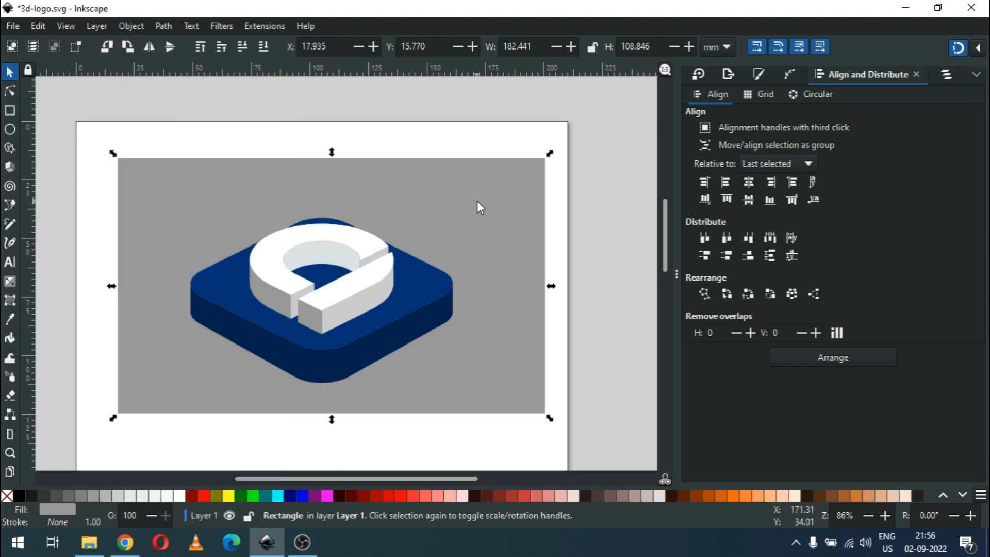
pyautogui.rightClick(478, 201)
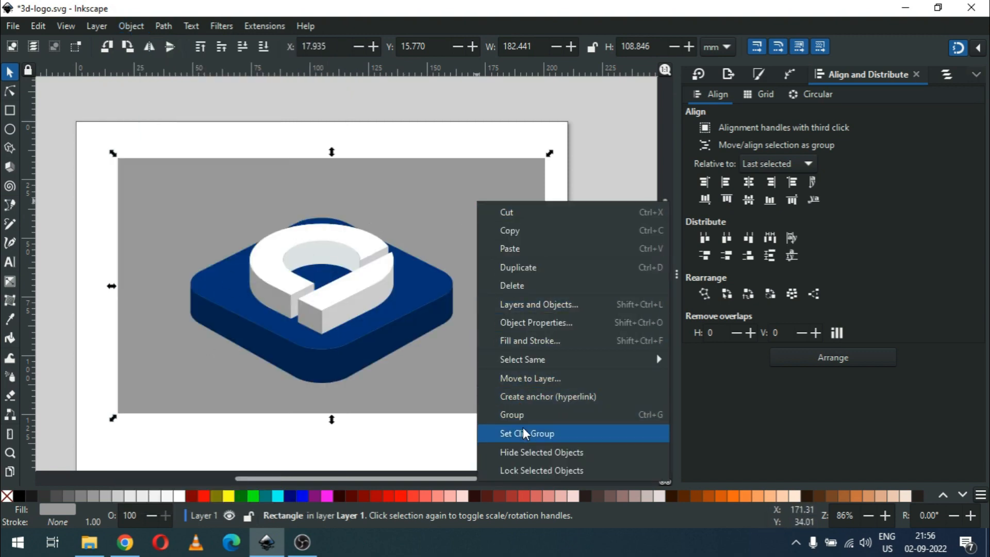
pyautogui.click(532, 469)
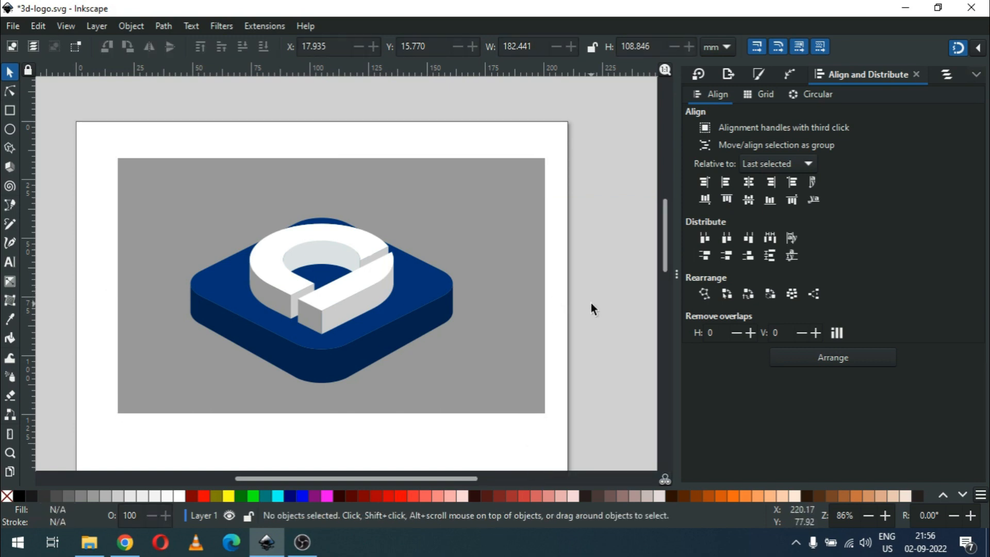
# Step: Save the logo document
pyautogui.press('z')
pyautogui.moveTo(172, 210); pyautogui.dragTo(484, 401)
pyautogui.hotkey('ctrl', 's')
pyautogui.hotkey('ctrl', 's')
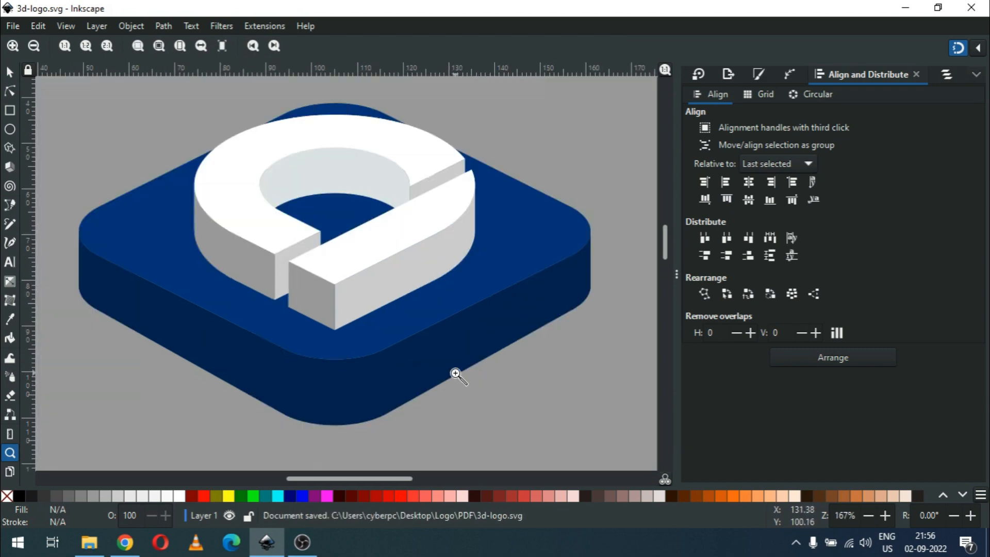
# Step: Duplicate the letter's white top face and move the copy straight up by about 6 mm
pyautogui.click(11, 72)
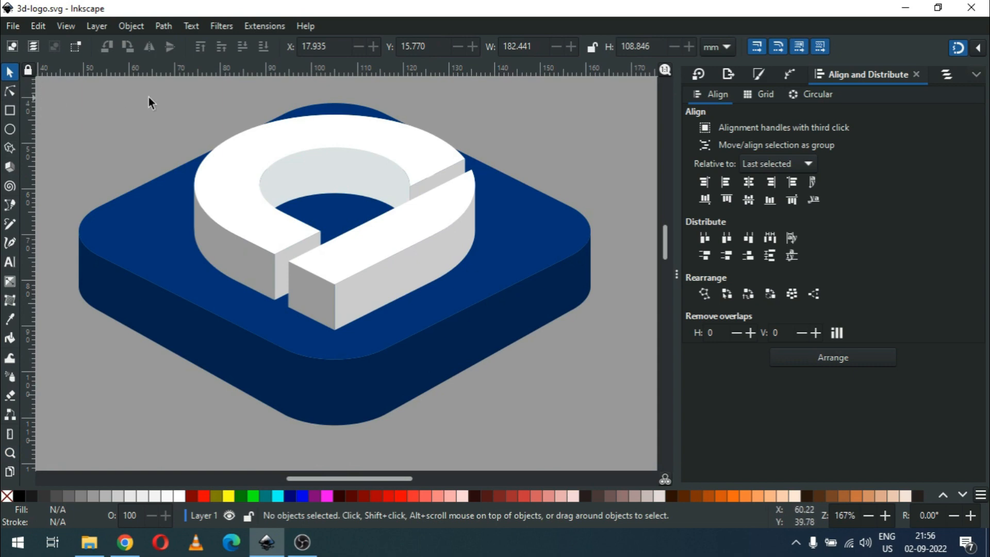
pyautogui.click(334, 135)
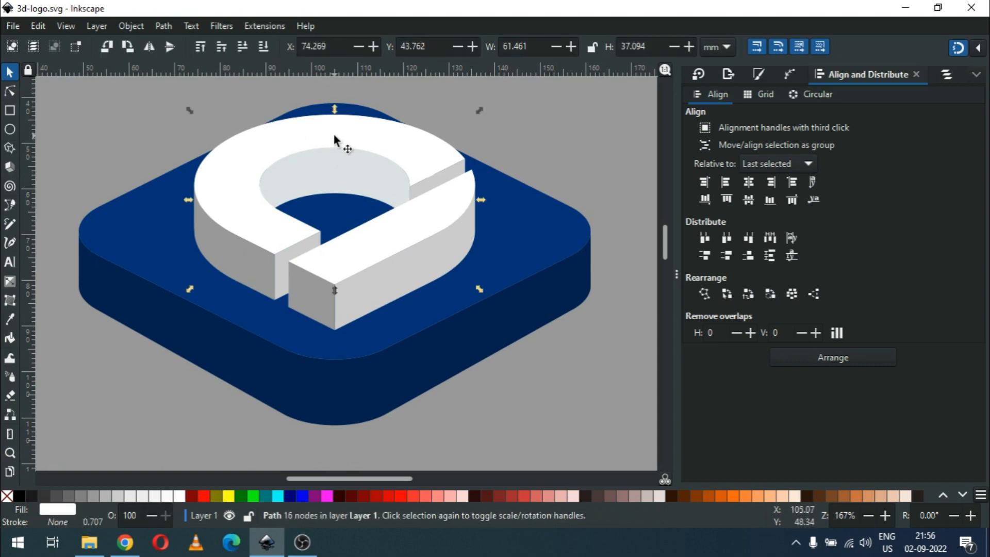
pyautogui.rightClick(335, 135)
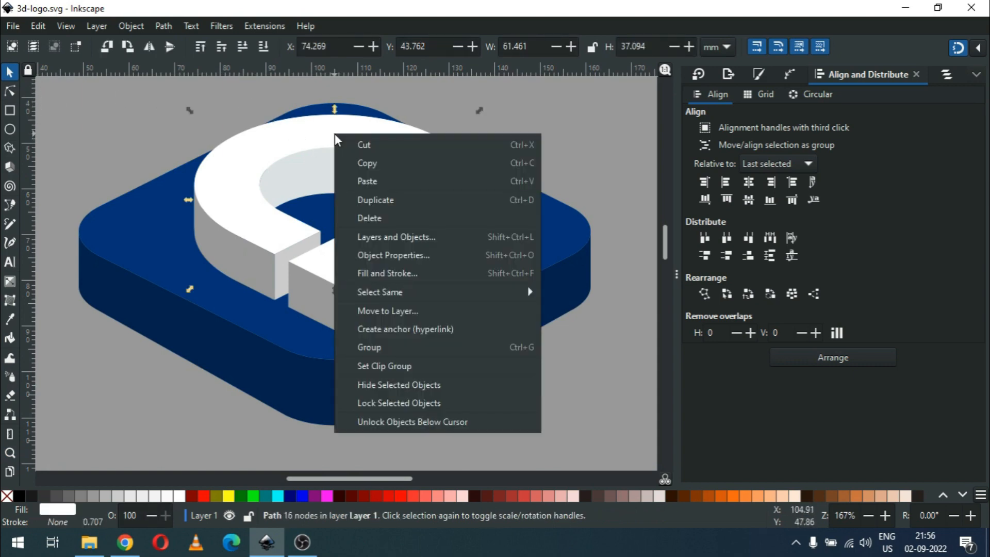
pyautogui.click(375, 200)
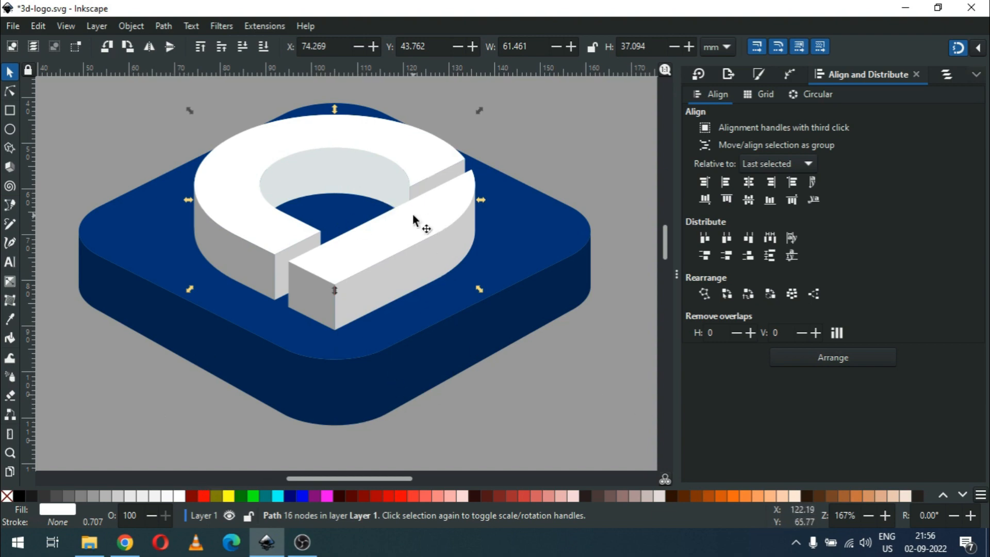
pyautogui.moveTo(414, 220); pyautogui.dragTo(413, 184)
# Step: Disable snapping and deselect the moved copy
pyautogui.click(978, 46)
pyautogui.click(862, 42)
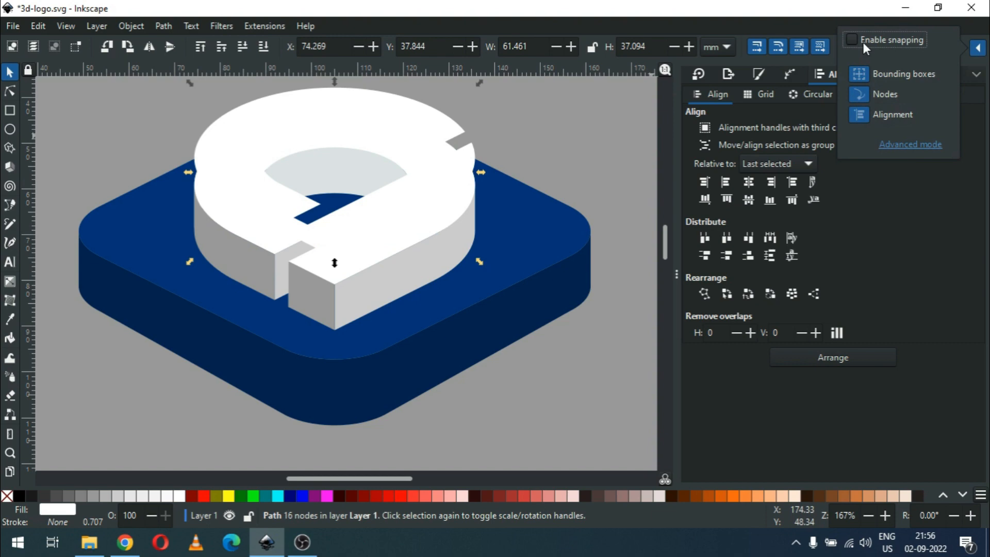
pyautogui.click(588, 145)
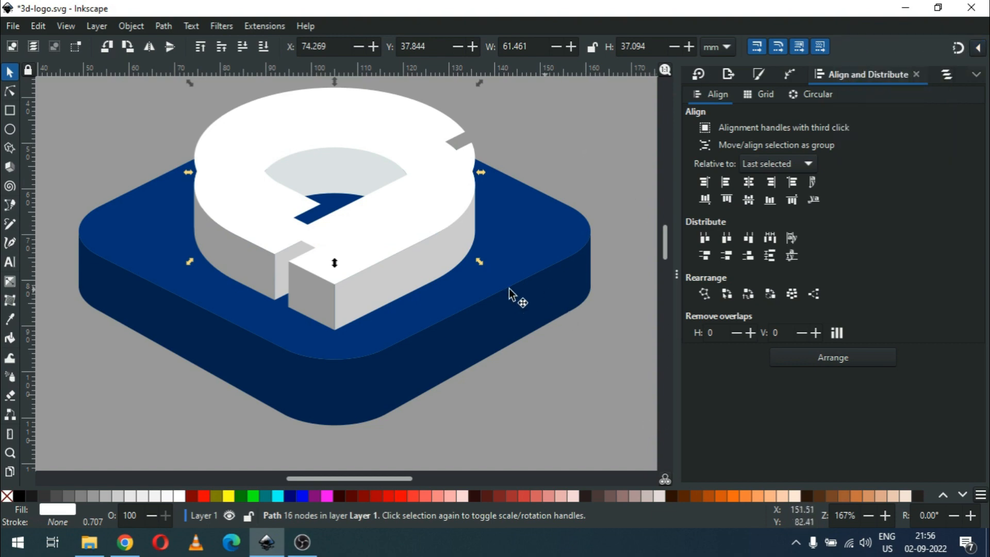
# Step: Copy the fill colour 002255ff from the base's dark side and apply it to the duplicated letter face
pyautogui.click(423, 362)
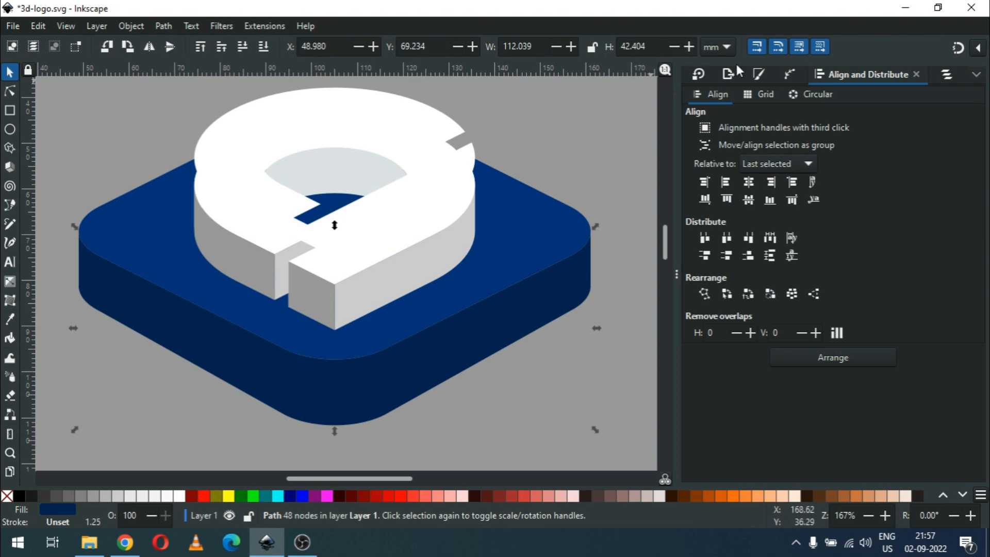
pyautogui.click(760, 75)
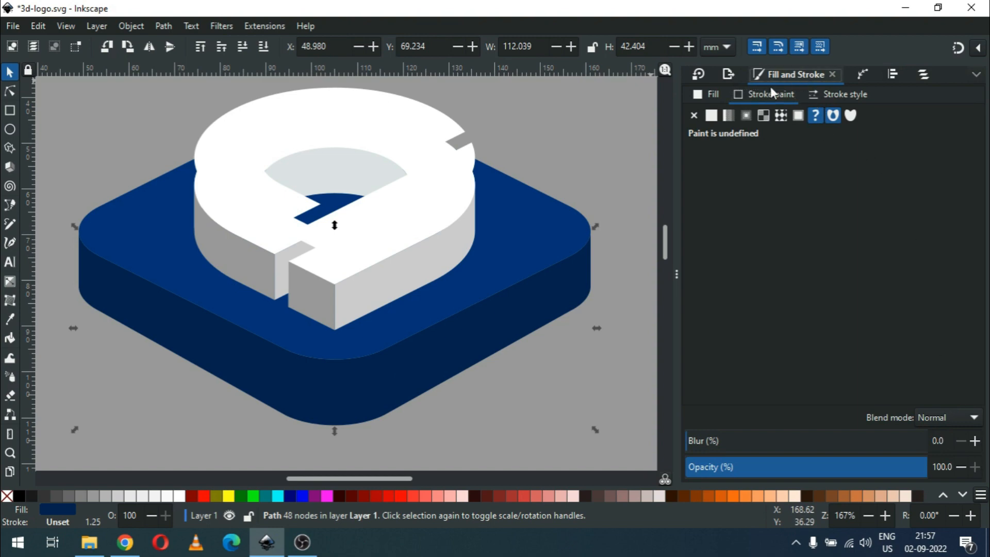
pyautogui.click(712, 115)
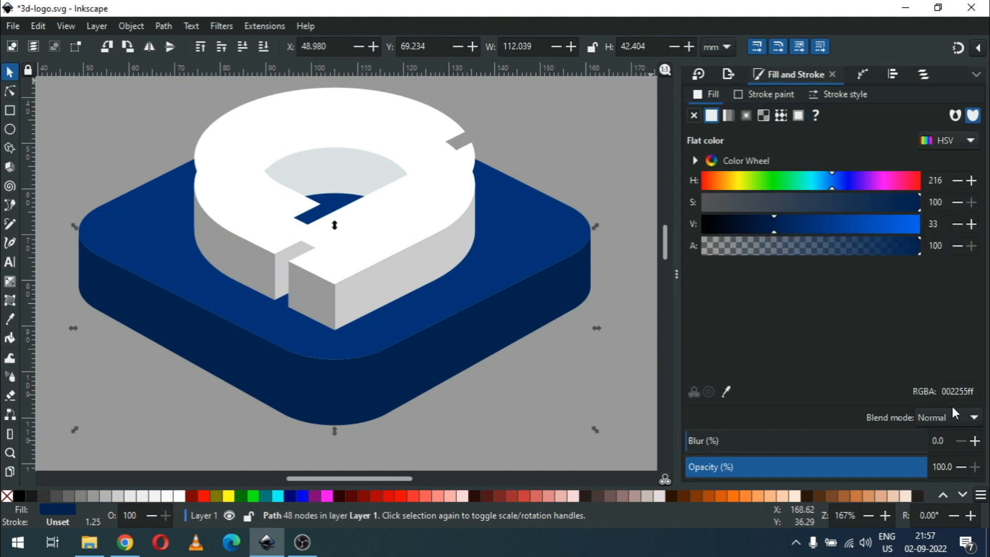
pyautogui.doubleClick(970, 391)
pyautogui.hotkey('ctrl', 'c')
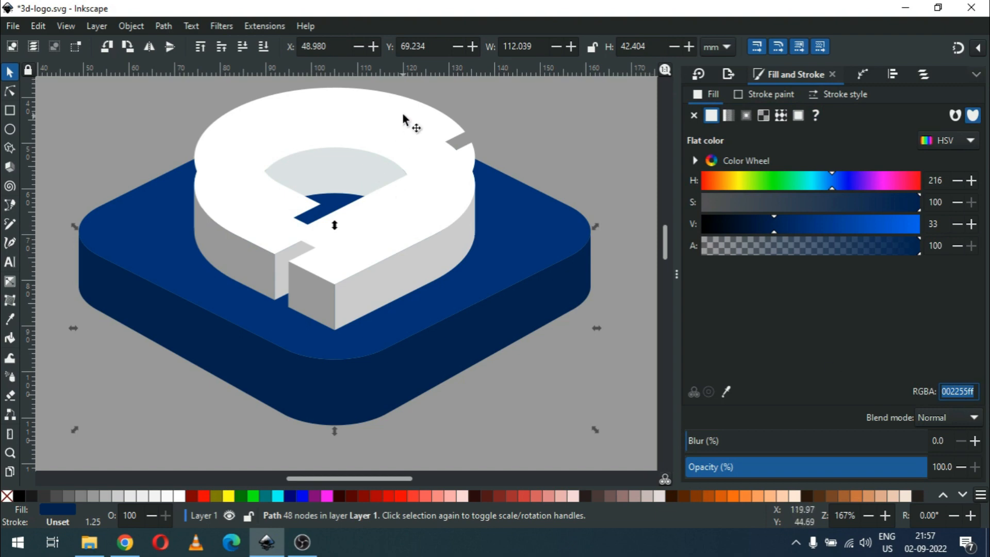
pyautogui.click(415, 126)
pyautogui.doubleClick(980, 393)
pyautogui.hotkey('ctrl', 'v')
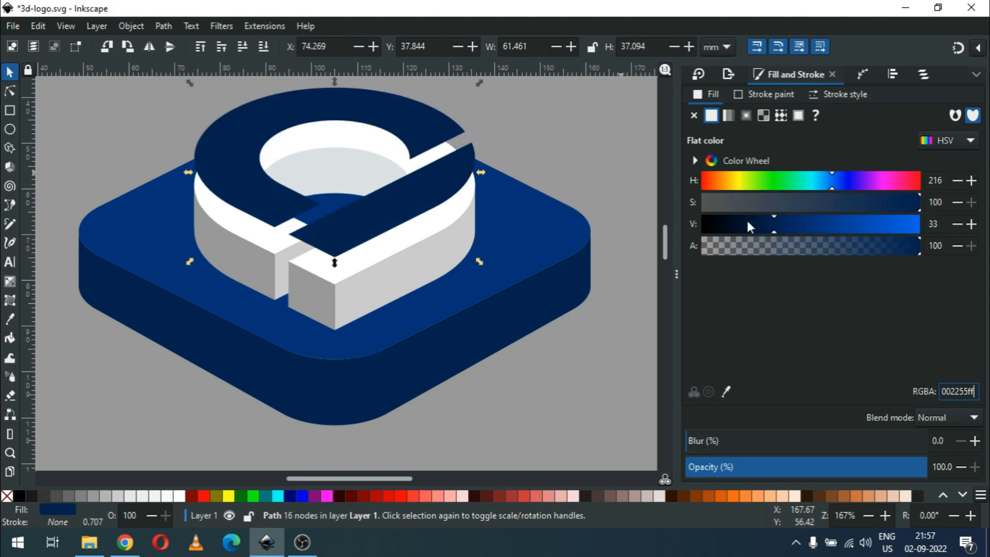
# Step: Darken the duplicated letter face by lowering its HSV value to 18, giving the fill 00122dff
pyautogui.click(747, 223)
pyautogui.click(736, 223)
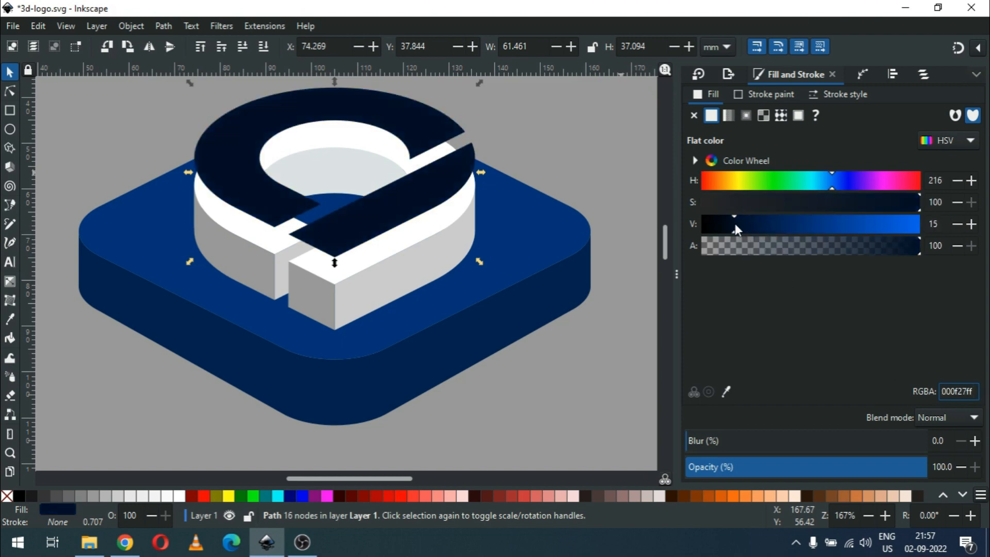
pyautogui.click(740, 224)
pyautogui.click(511, 141)
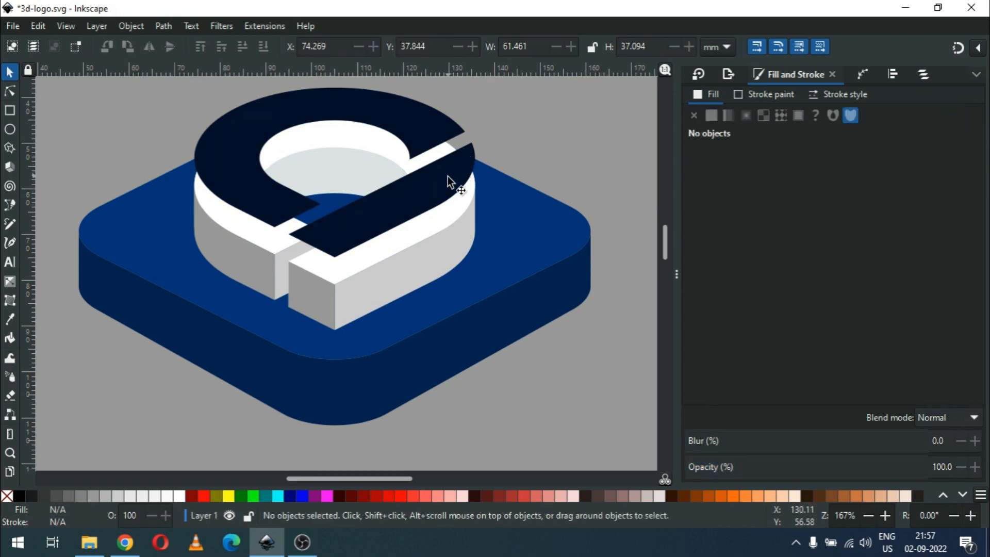
# Step: Move the dark letter copy down over the letter's lower outline, to about X 74.744 mm and Y 55.436 mm
pyautogui.click(434, 181)
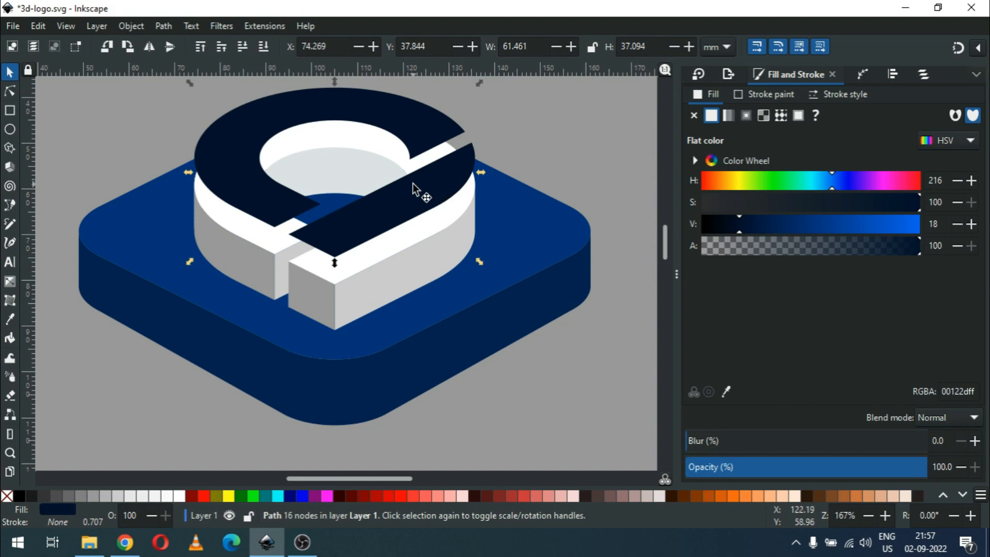
pyautogui.moveTo(376, 203); pyautogui.dragTo(379, 284)
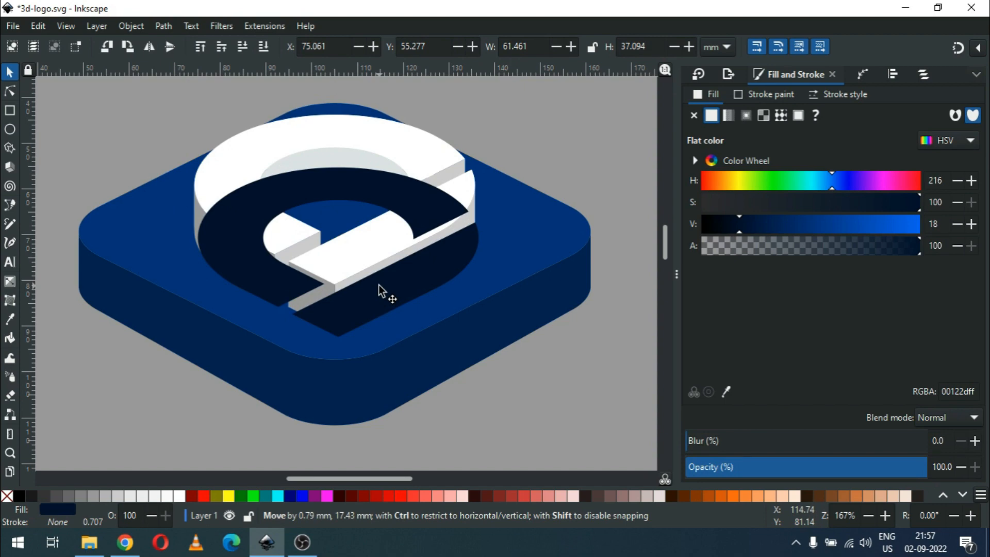
pyautogui.moveTo(378, 284); pyautogui.dragTo(377, 286)
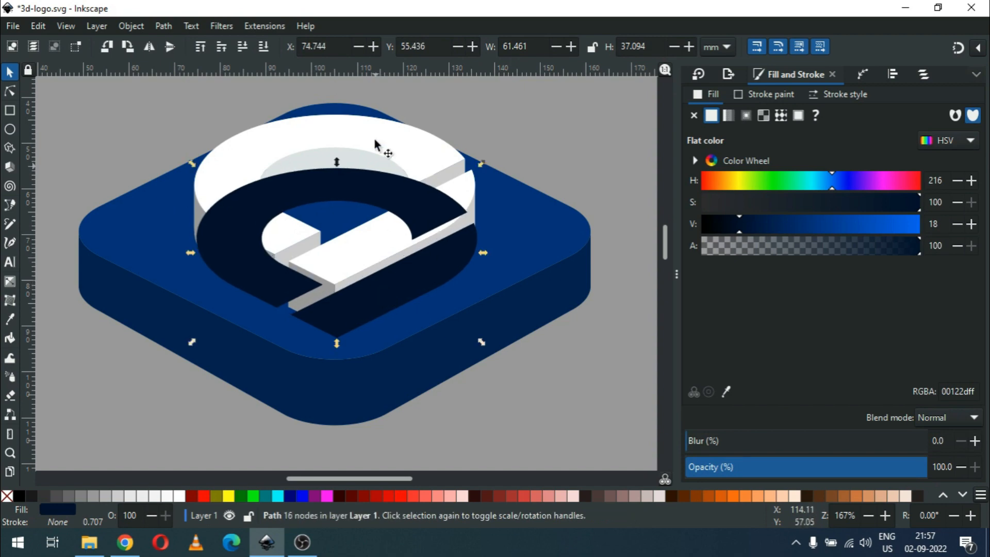
pyautogui.click(162, 93)
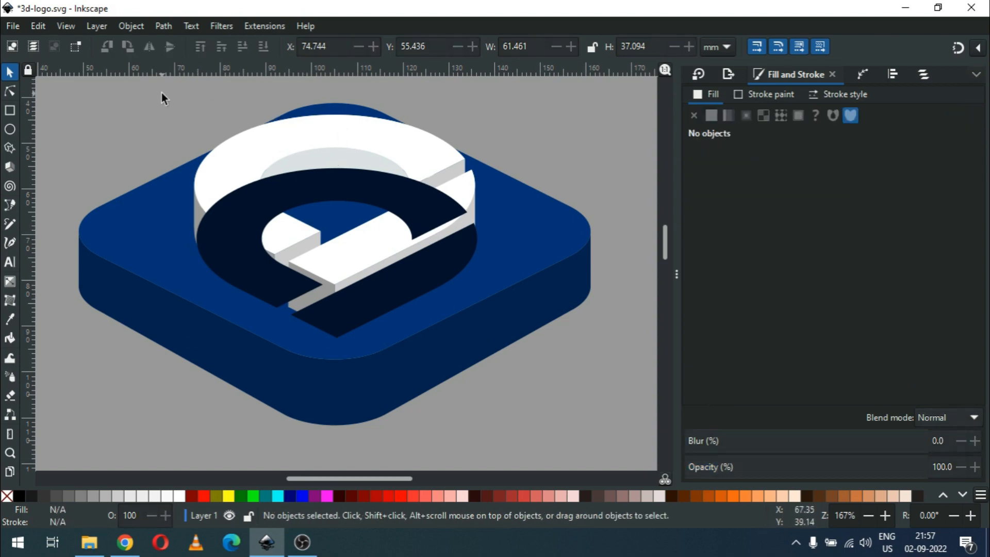
# Step: Select all the letter's white and gray faces and raise them to the top, above the dark copy
pyautogui.moveTo(162, 93)
pyautogui.mouseDown()
pyautogui.moveTo(407, 200)
pyautogui.moveTo(546, 316)
pyautogui.moveTo(552, 333)
pyautogui.mouseUp()
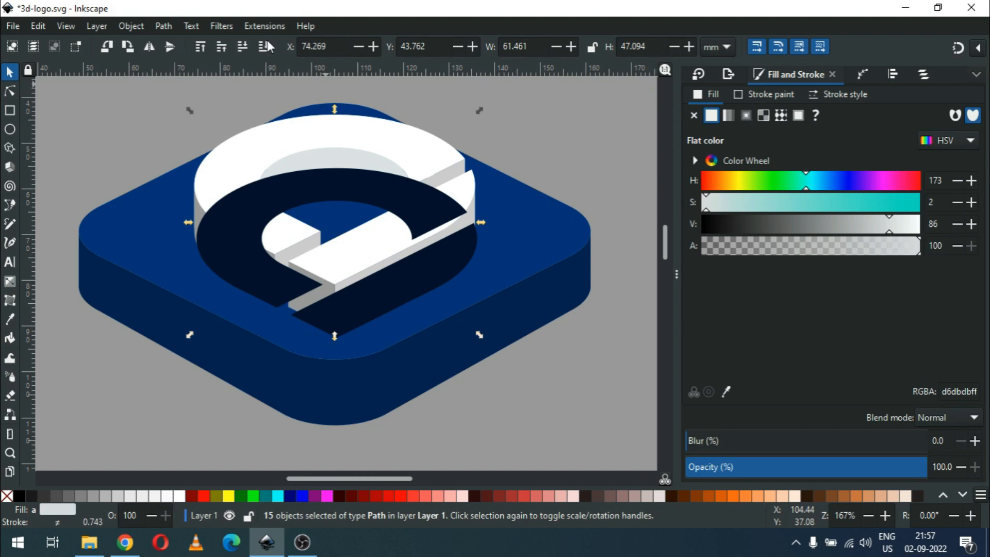
pyautogui.click(141, 21)
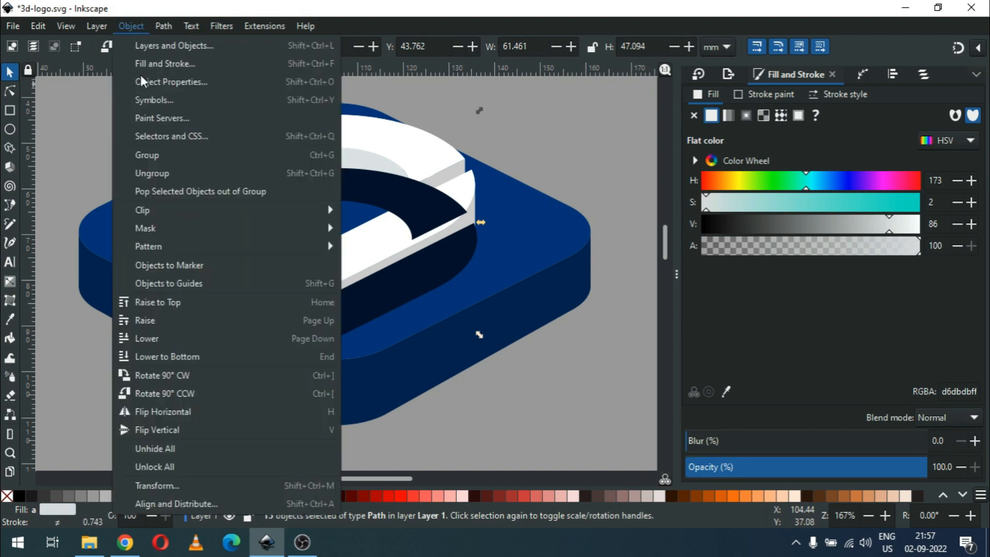
pyautogui.click(162, 304)
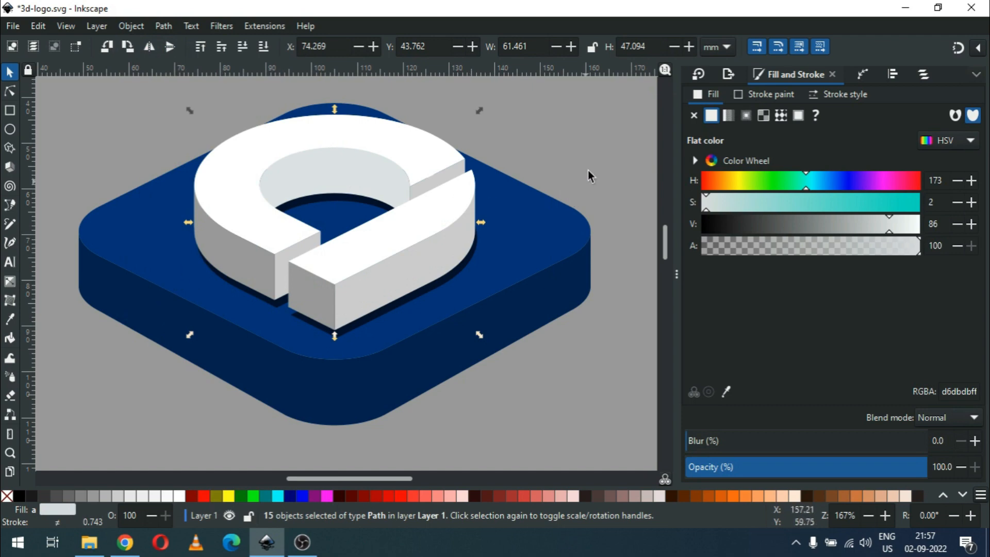
pyautogui.click(578, 154)
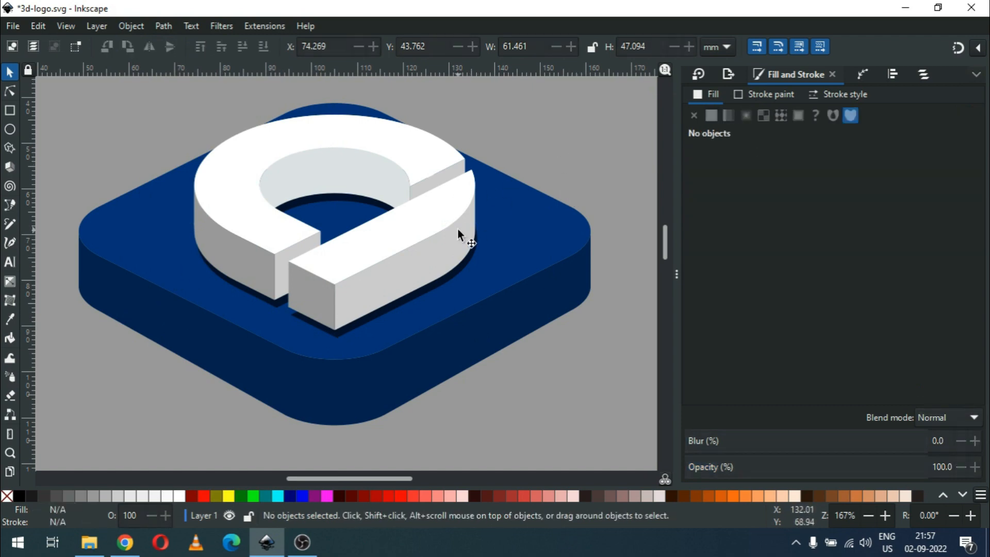
# Step: Apply a slight blur to the dark copy beneath the letter to make a soft shadow
pyautogui.press('z')
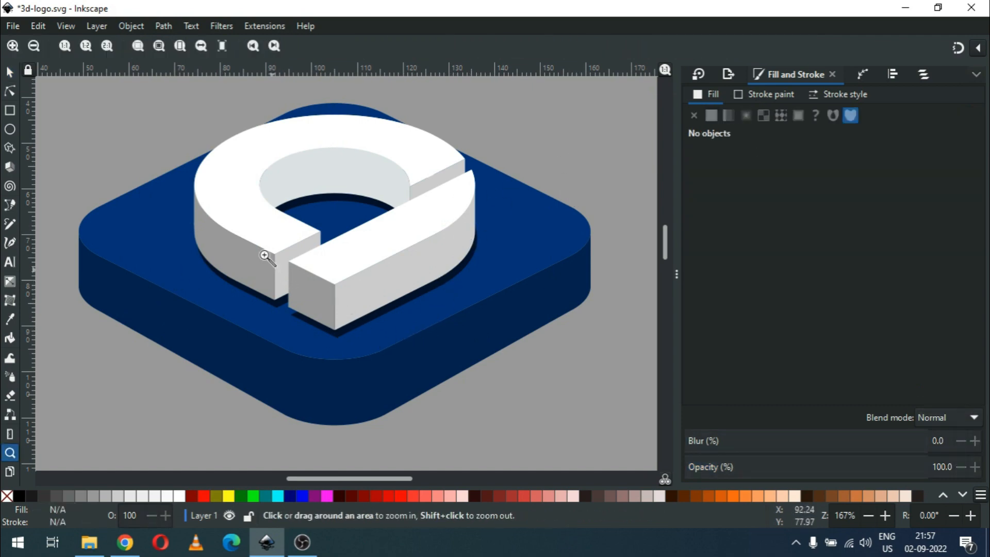
pyautogui.moveTo(190, 179); pyautogui.dragTo(453, 368)
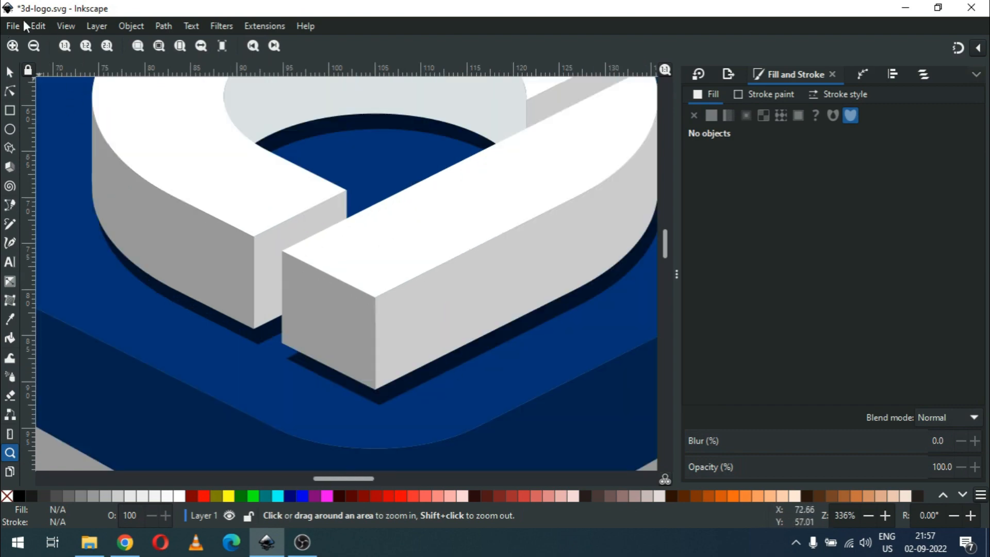
pyautogui.click(12, 77)
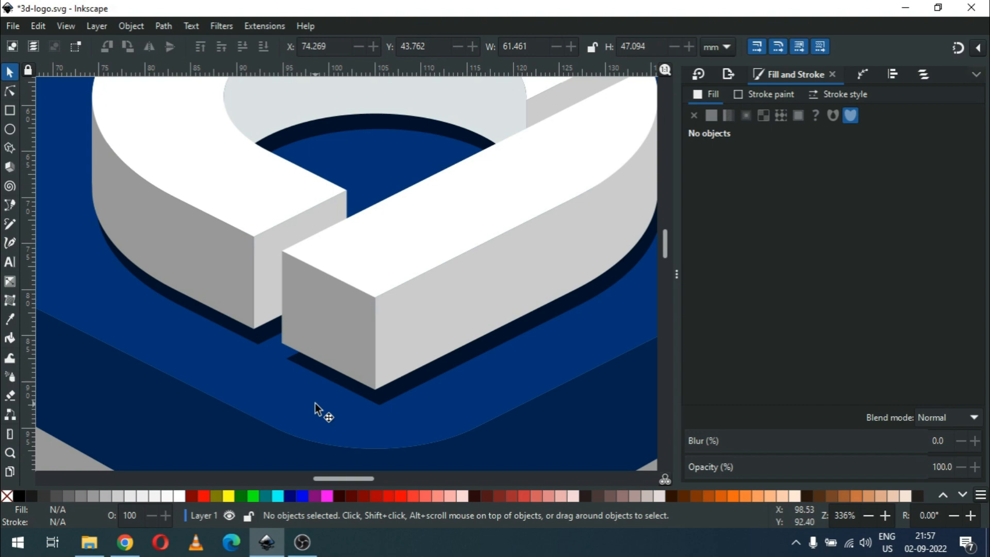
pyautogui.click(344, 395)
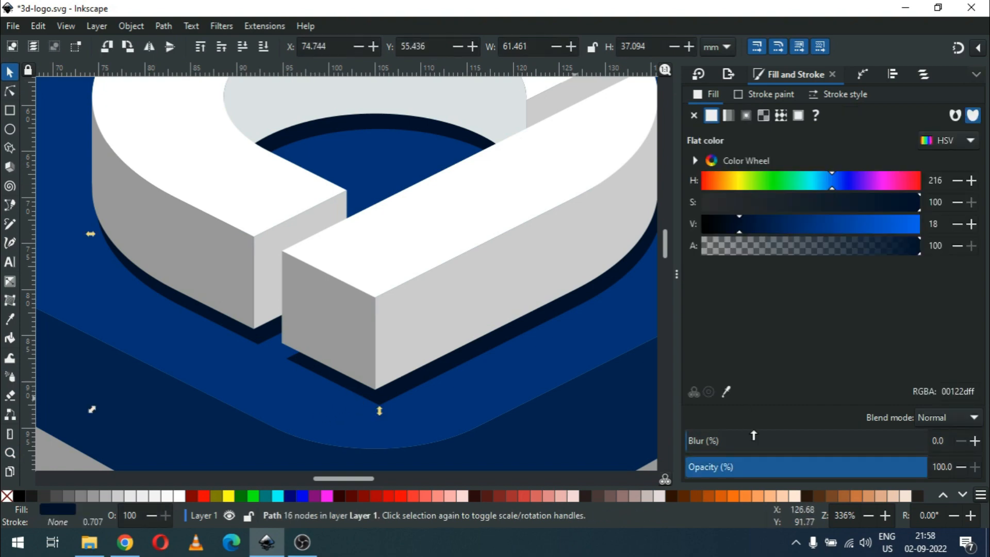
pyautogui.click(699, 443)
pyautogui.moveTo(715, 441)
pyautogui.mouseDown()
pyautogui.moveTo(751, 441)
pyautogui.moveTo(726, 442)
pyautogui.mouseUp()
# Step: Duplicate the base's blue top face and fill the copy with dark red #550000
pyautogui.rightClick(382, 324)
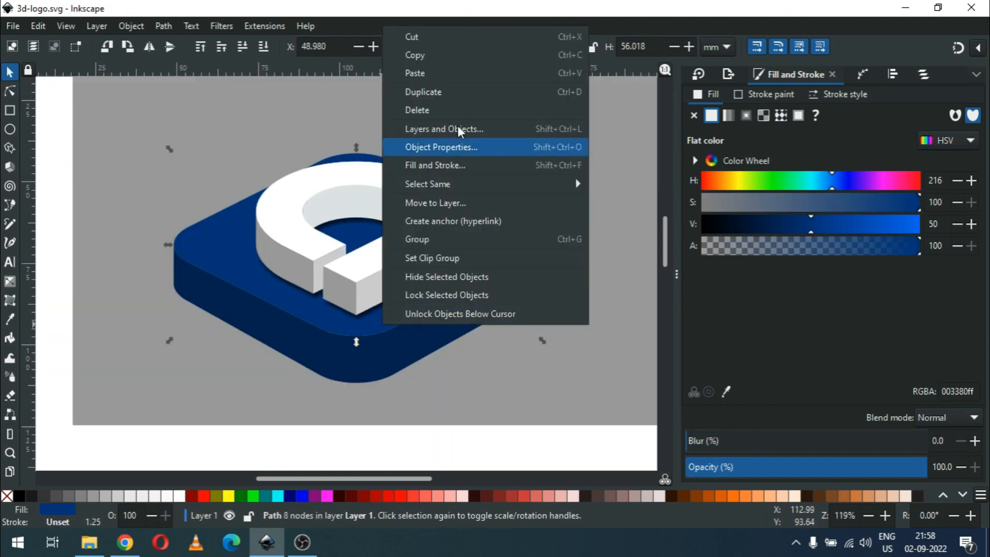
pyautogui.click(438, 95)
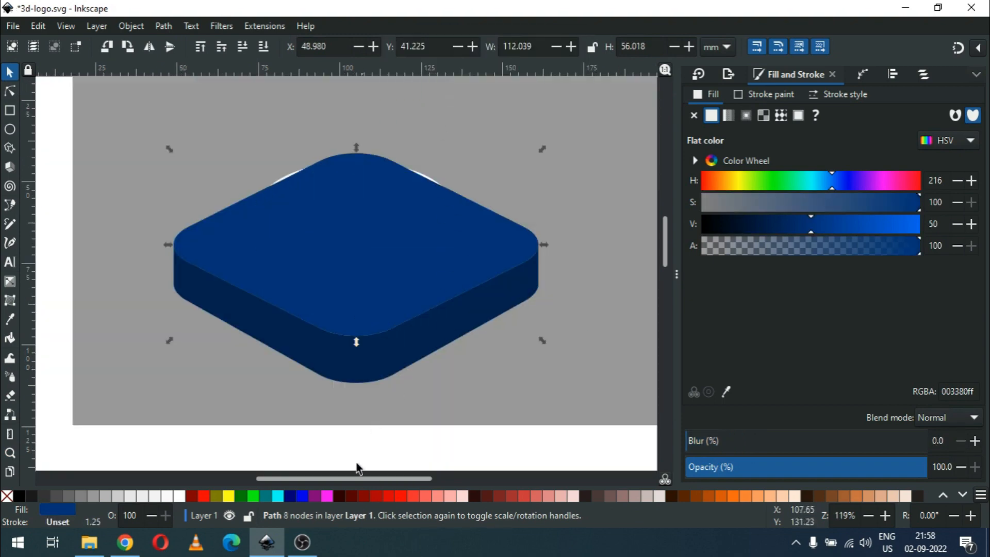
pyautogui.click(353, 499)
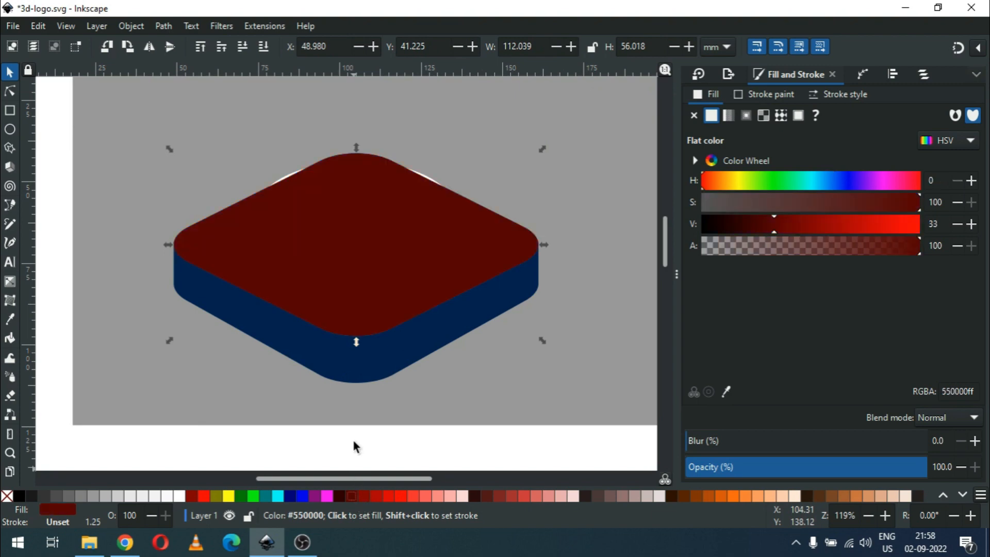
# Step: Make a teal #008080 duplicate of the dark red face, raised to about Y 40.218 mm and widened to about 117.221 mm
pyautogui.press('z')
pyautogui.moveTo(164, 154); pyautogui.dragTo(557, 371)
pyautogui.press('s')
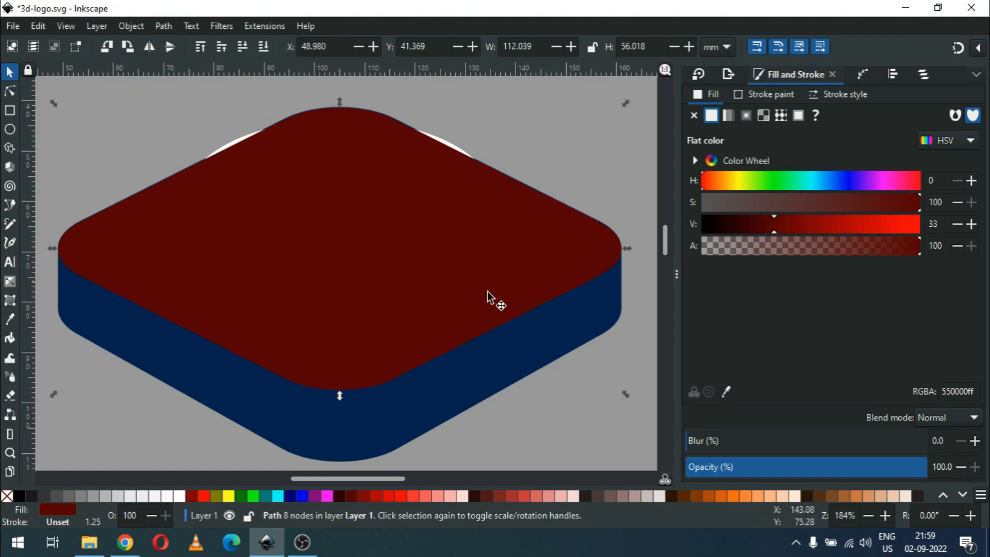
pyautogui.rightClick(386, 312)
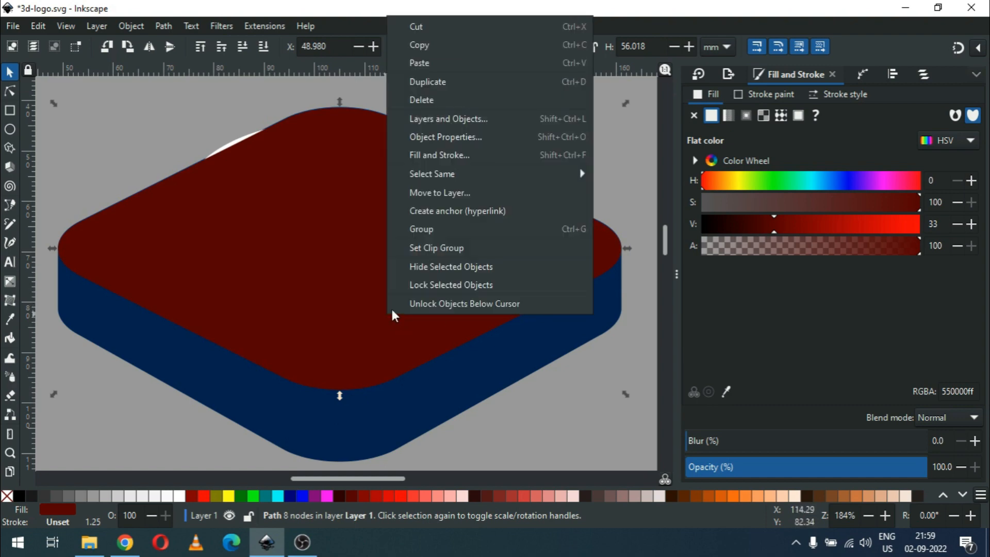
pyautogui.click(446, 83)
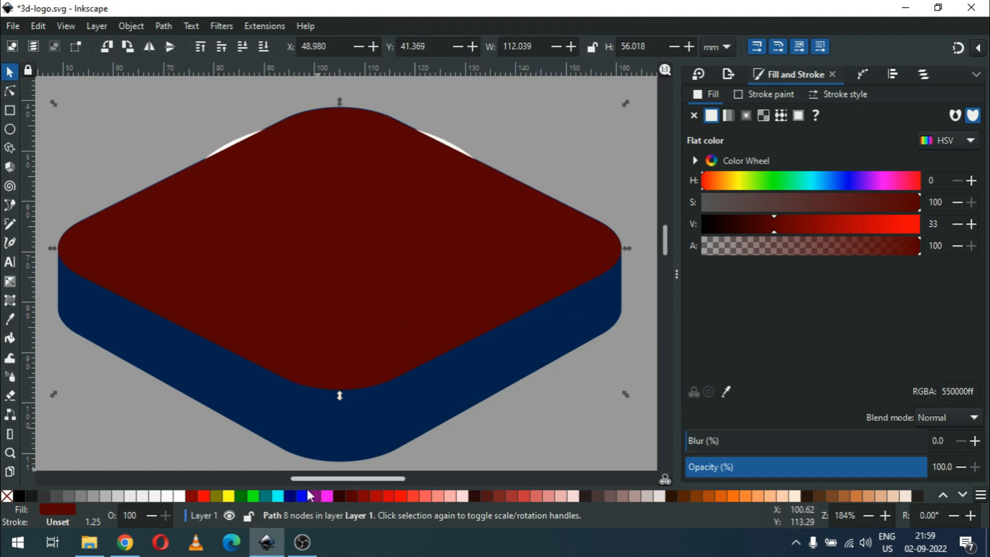
pyautogui.click(265, 497)
pyautogui.moveTo(327, 347); pyautogui.dragTo(327, 338)
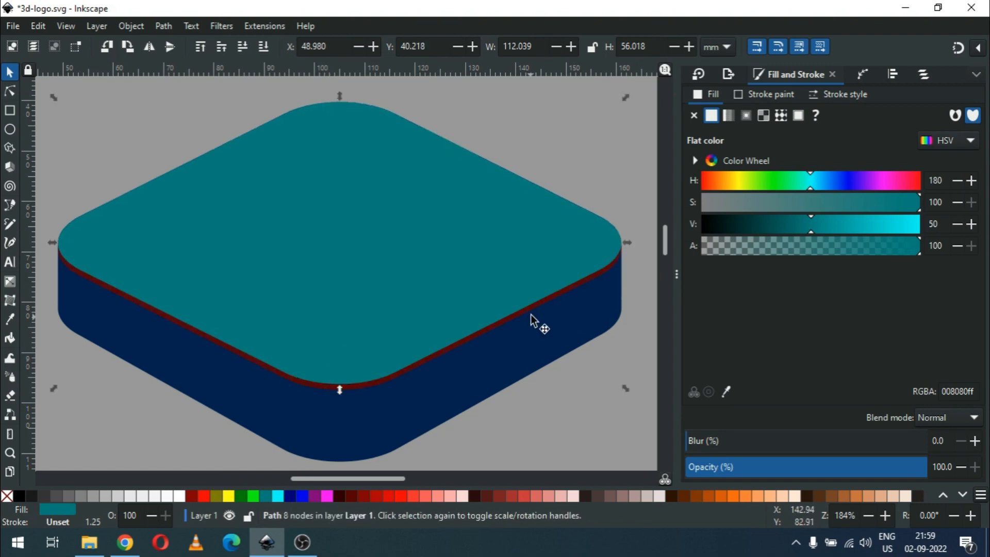
pyautogui.moveTo(629, 243); pyautogui.dragTo(641, 243)
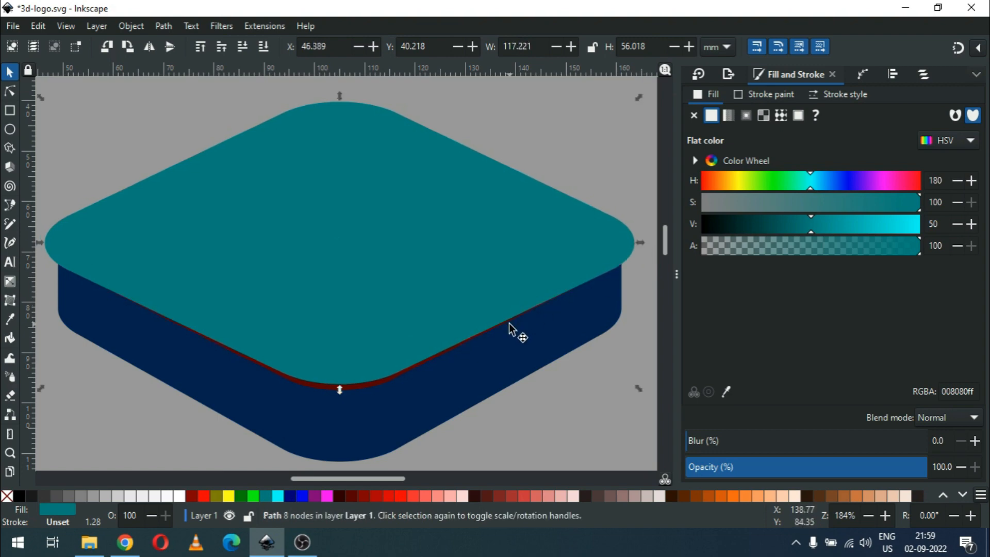
# Step: Subtract the teal copy from the dark red face with Difference to leave a thin front edge strip, and save the document
pyautogui.press('z')
pyautogui.moveTo(319, 320); pyautogui.dragTo(429, 444)
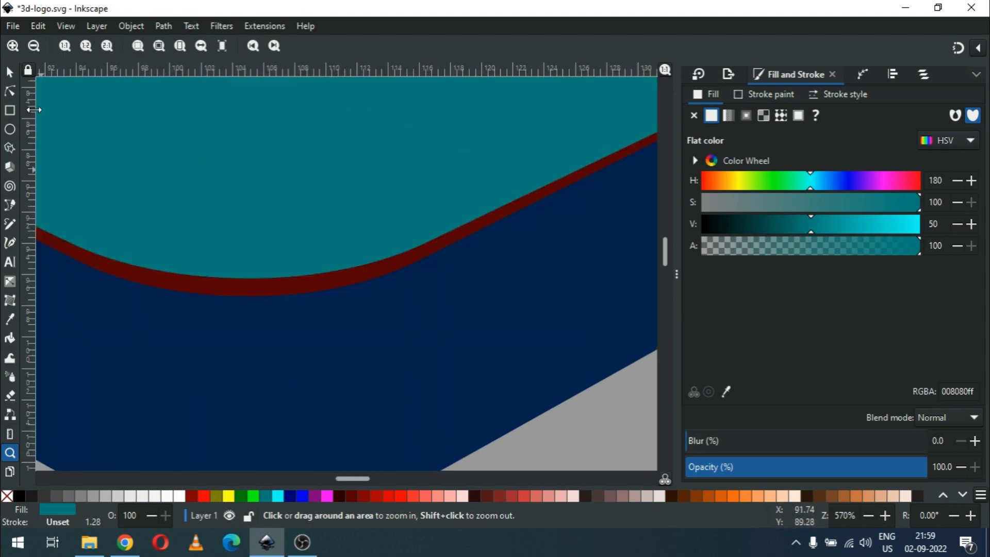
pyautogui.click(9, 72)
pyautogui.keyDown('shift'); pyautogui.click(258, 293); pyautogui.keyUp('shift')
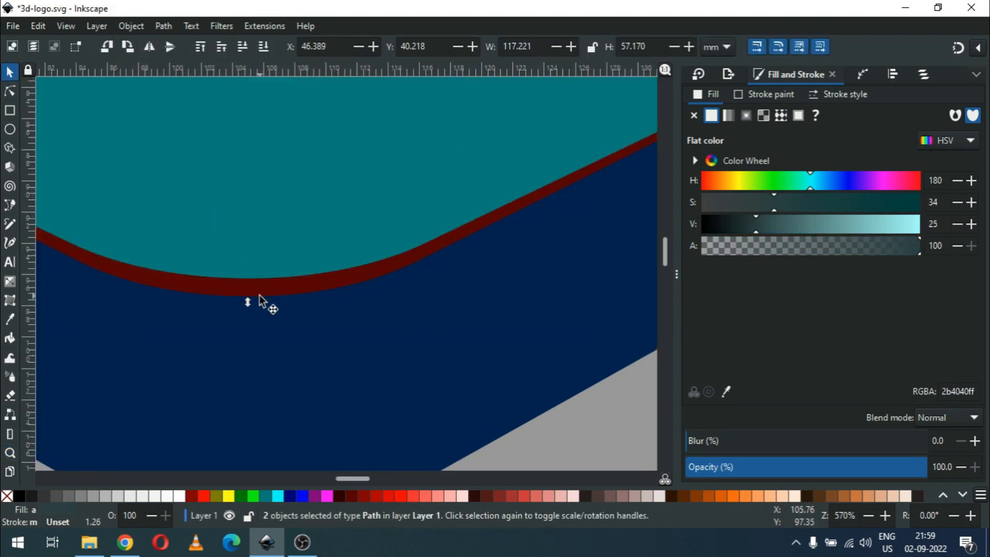
pyautogui.click(165, 26)
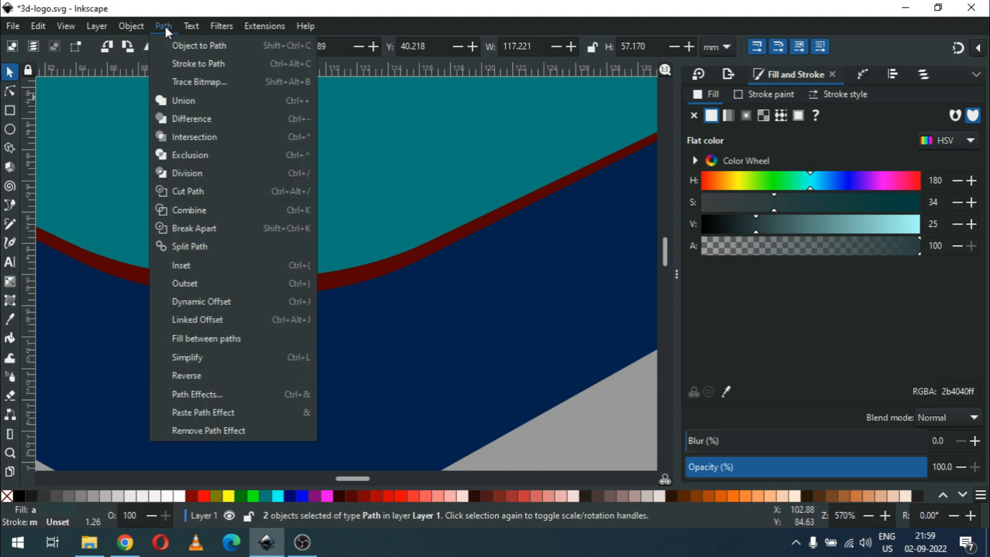
pyautogui.click(177, 123)
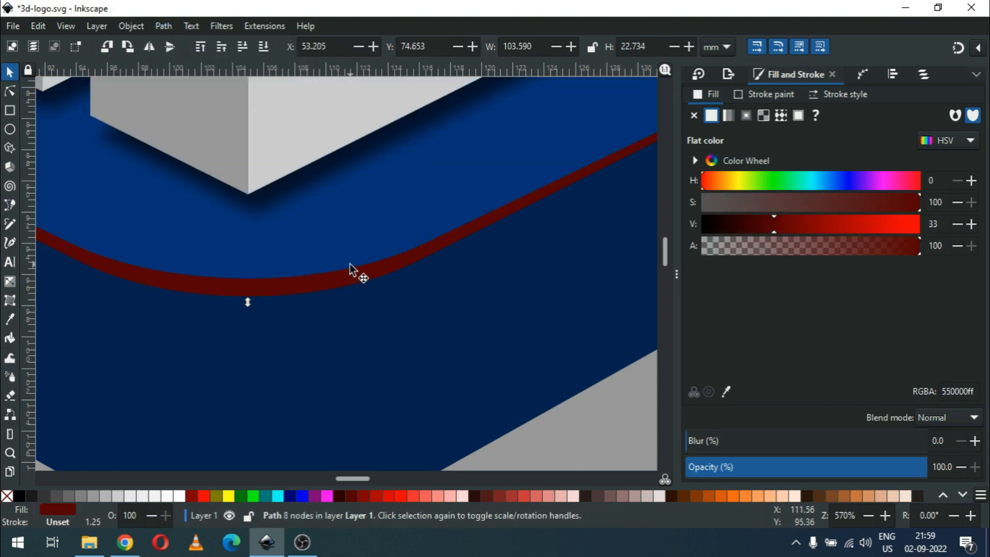
pyautogui.scroll(-4, 350, 264)
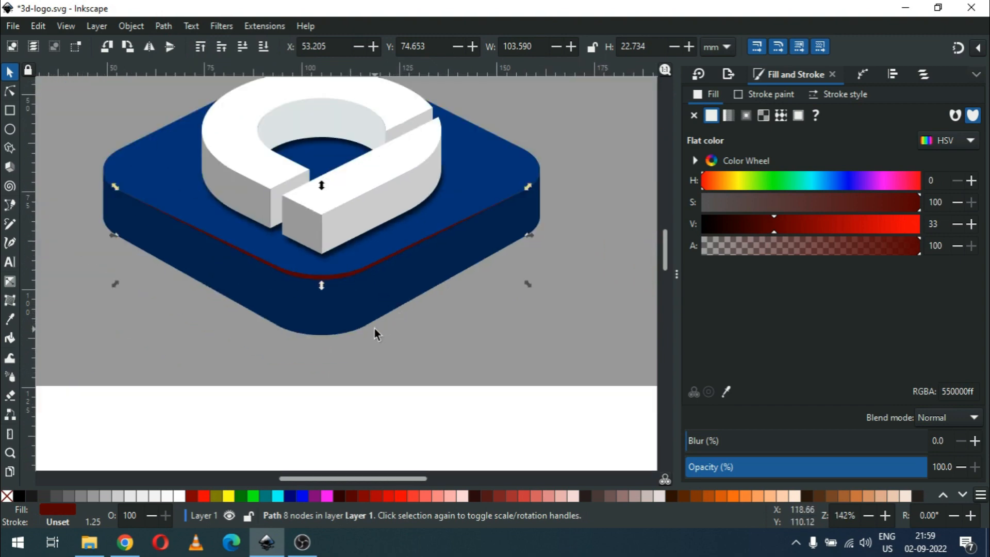
pyautogui.hotkey('ctrl', 's')
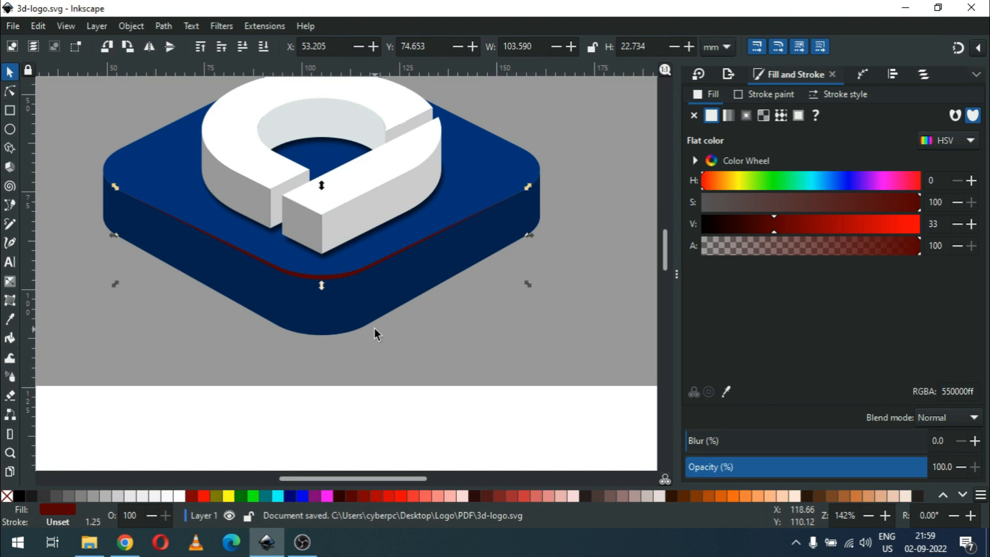
# Step: Apply a linear gradient fill to the base's dark blue side and set its transparent end stop to alpha 100
pyautogui.click(364, 314)
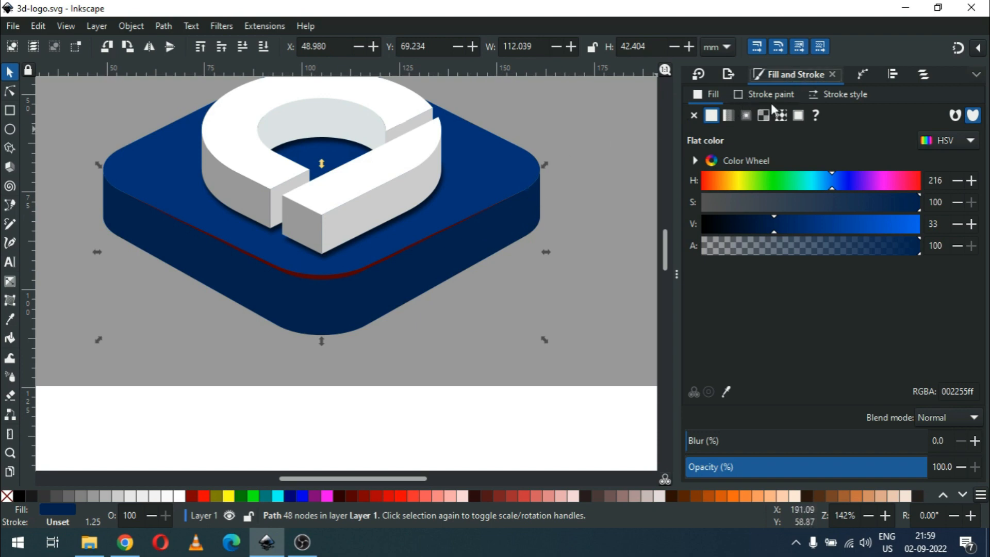
pyautogui.click(729, 116)
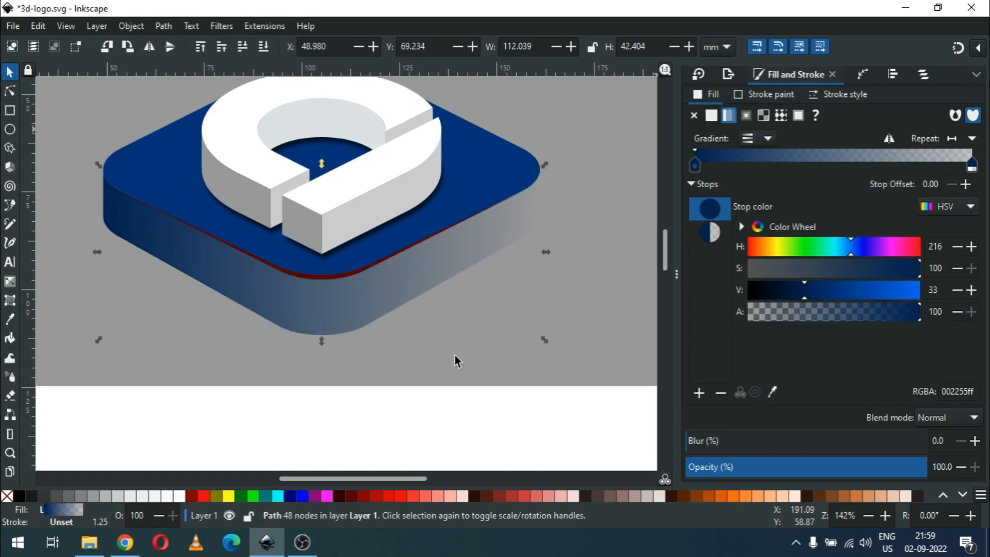
pyautogui.click(9, 282)
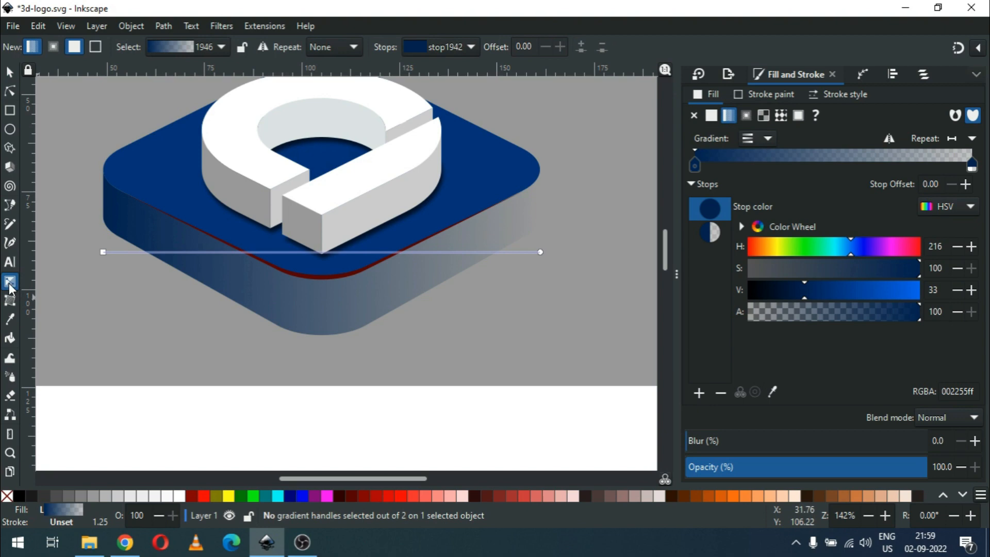
pyautogui.click(540, 253)
pyautogui.moveTo(794, 310); pyautogui.dragTo(941, 311)
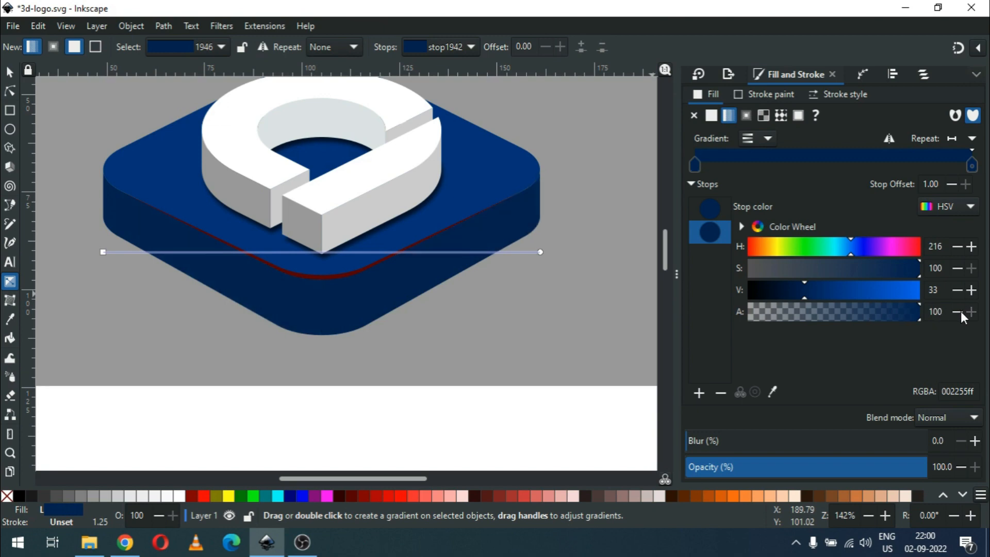
# Step: Add a middle stop at offset 0.48 to the side's gradient and darken its starting stop to #000e22
pyautogui.doubleClick(313, 252)
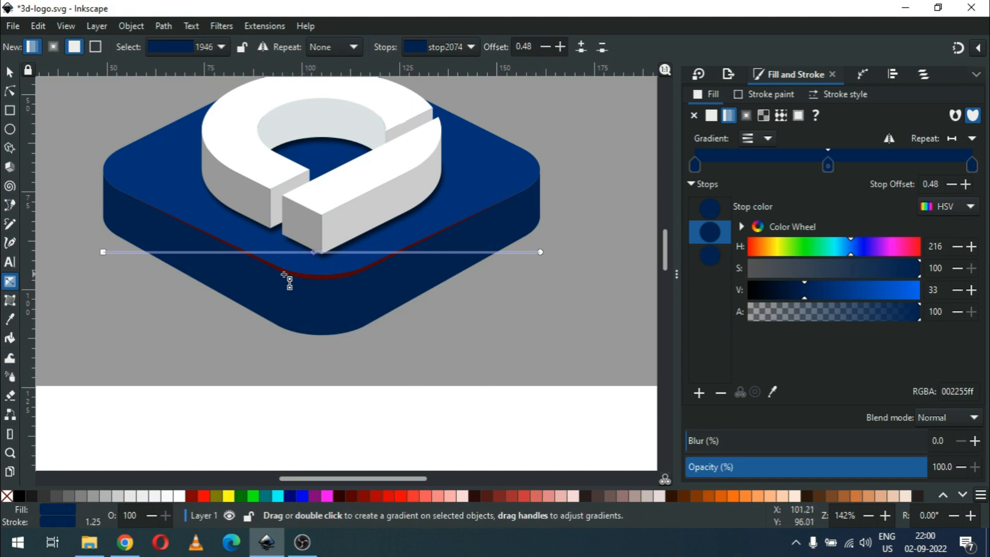
pyautogui.click(104, 253)
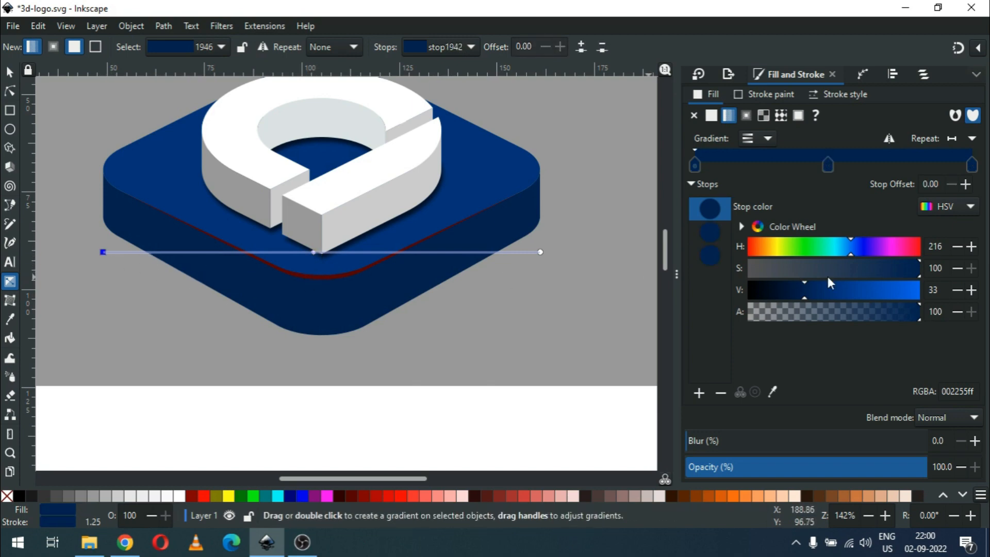
pyautogui.moveTo(802, 286); pyautogui.dragTo(782, 291)
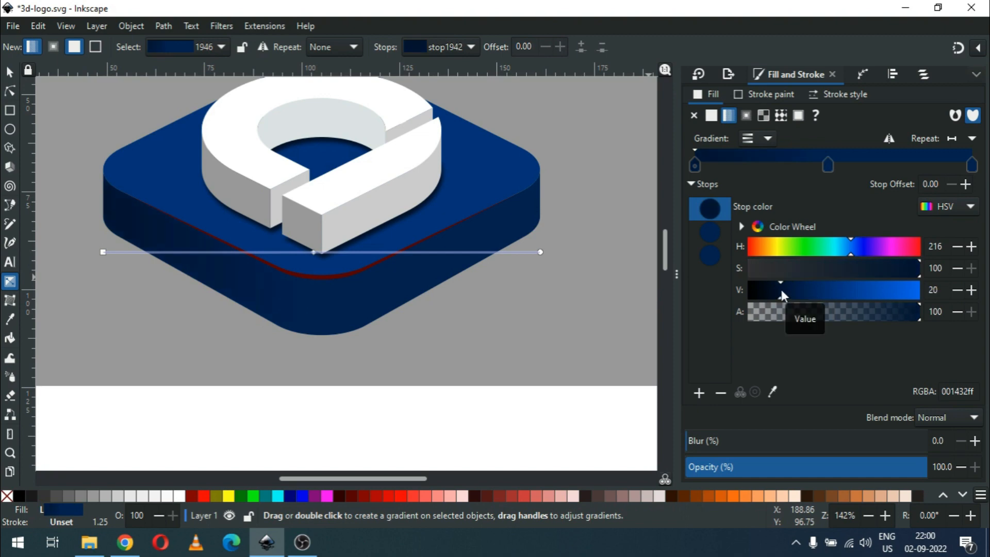
pyautogui.click(772, 289)
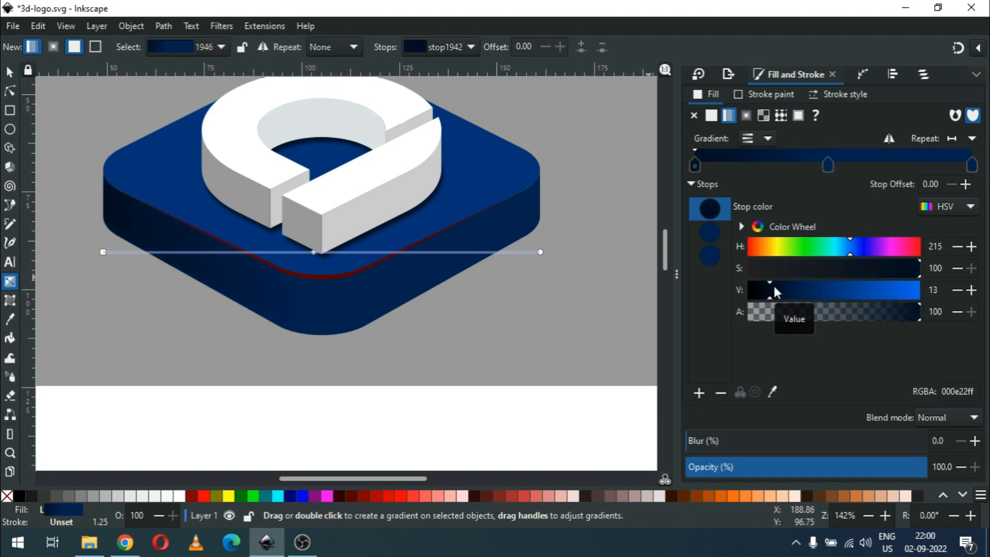
pyautogui.click(9, 72)
pyautogui.click(338, 420)
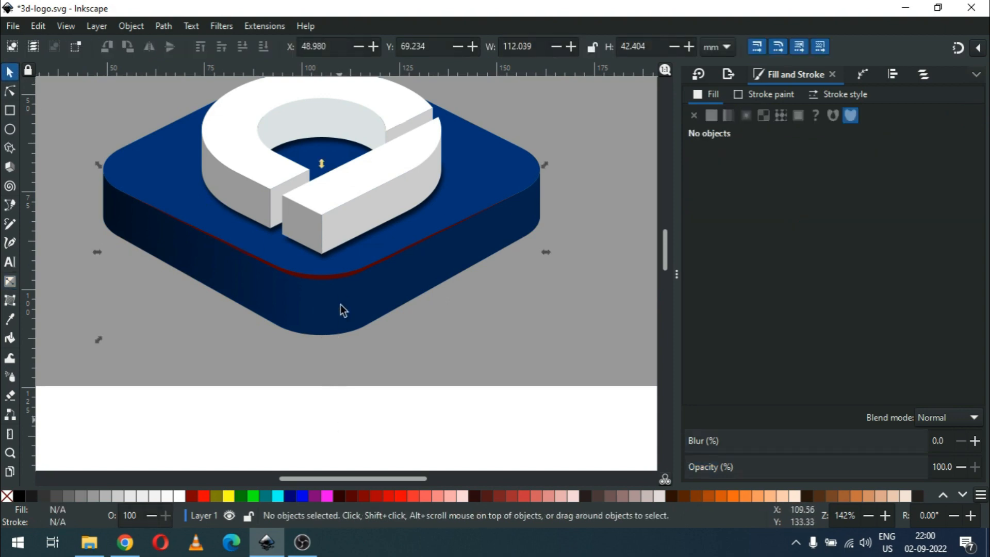
# Step: Recolor the dark red edge strip to light blue #88a6d3 and save the document
pyautogui.click(339, 280)
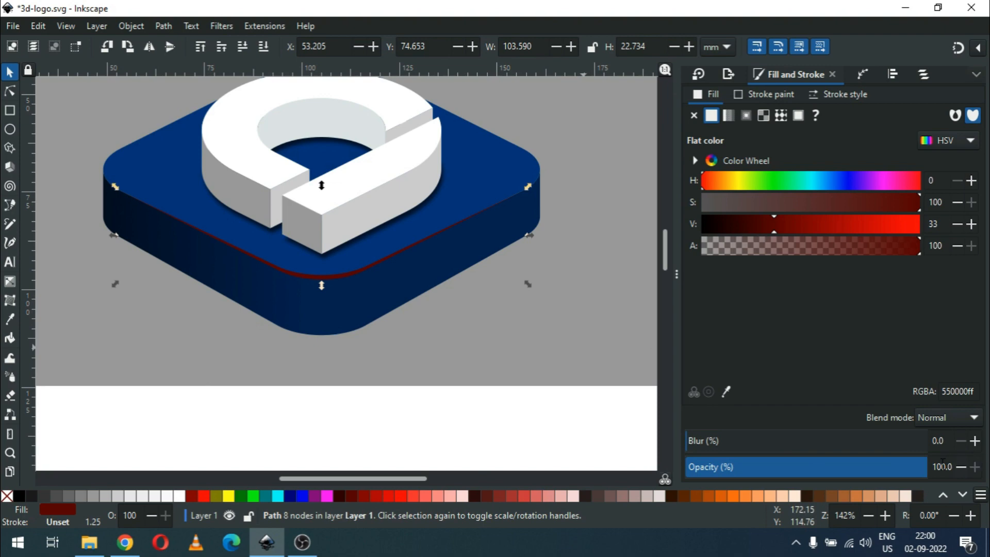
pyautogui.doubleClick(960, 392)
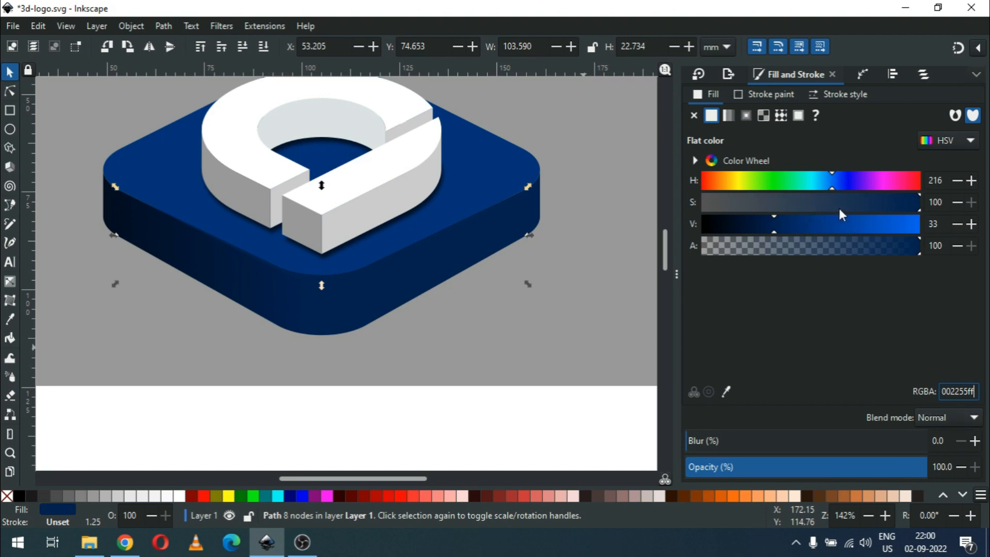
pyautogui.moveTo(843, 227); pyautogui.dragTo(884, 227)
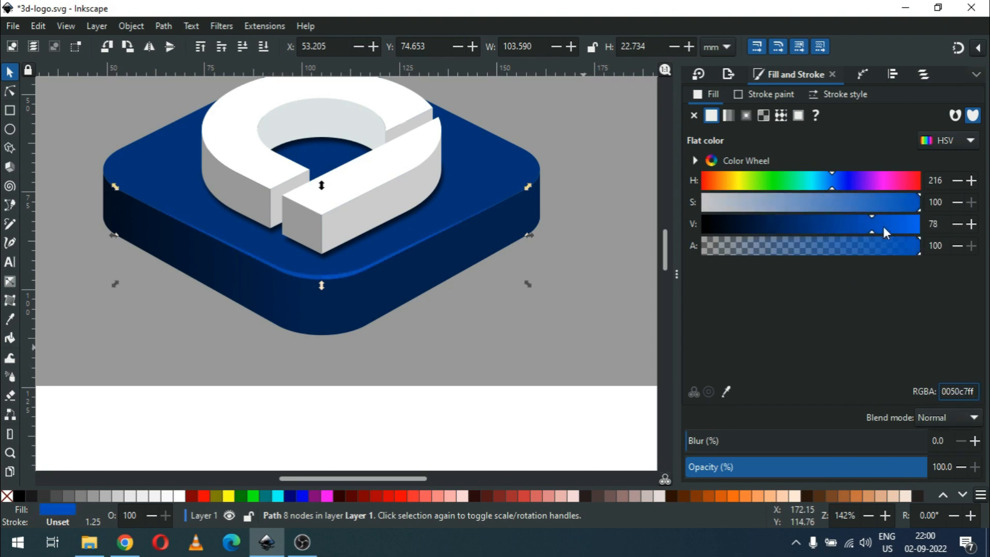
pyautogui.moveTo(810, 203); pyautogui.dragTo(780, 202)
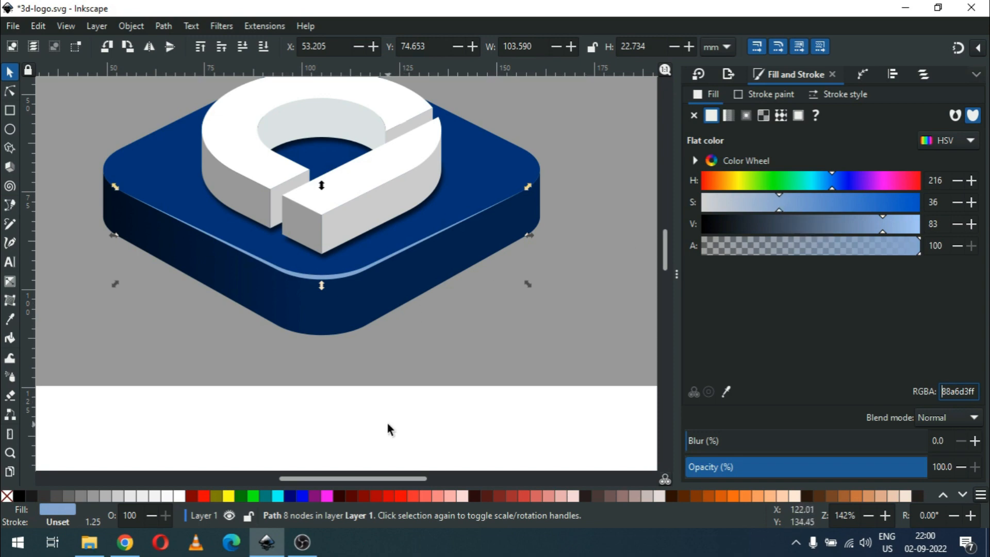
pyautogui.press('Escape')
pyautogui.hotkey('ctrl', 's')
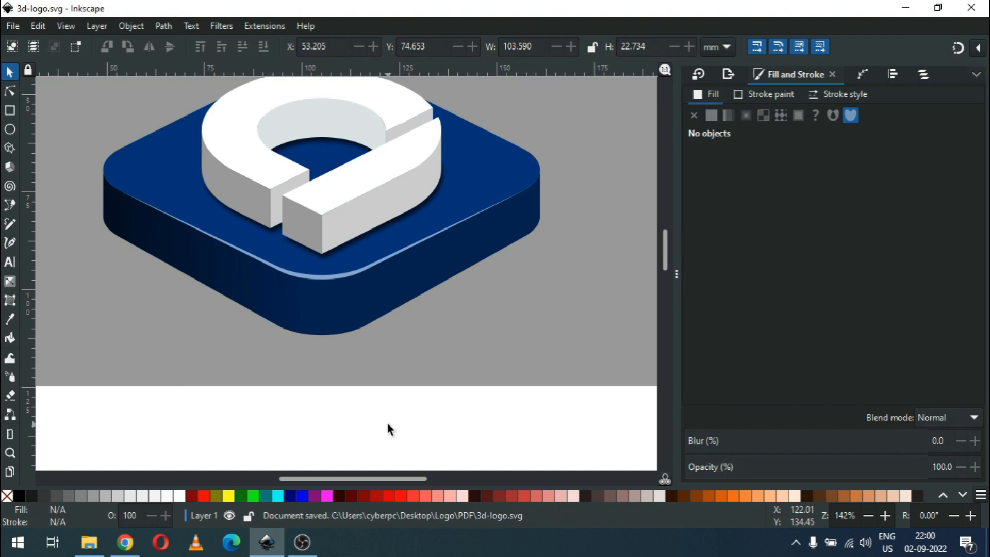
pyautogui.press('-')
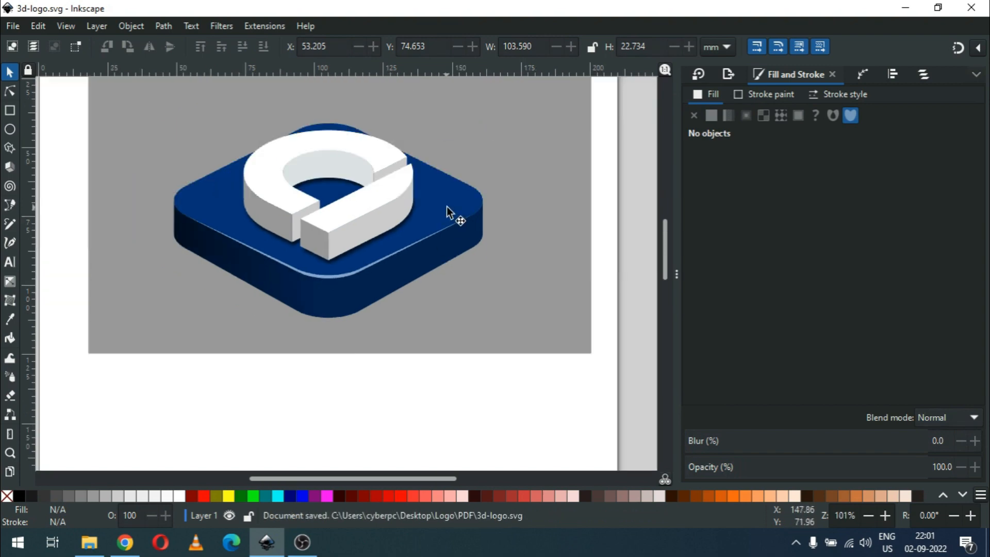
pyautogui.press('z')
pyautogui.moveTo(139, 106); pyautogui.dragTo(515, 340)
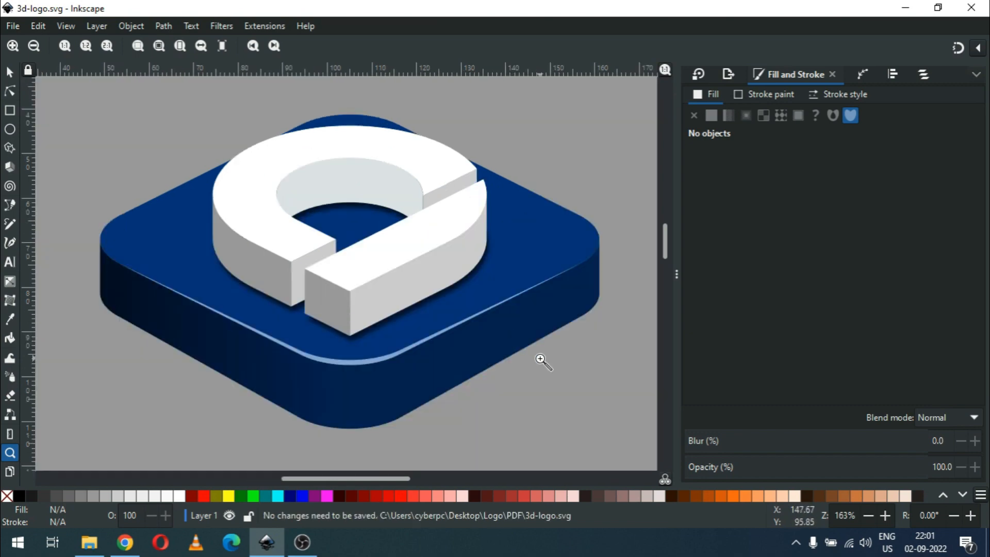